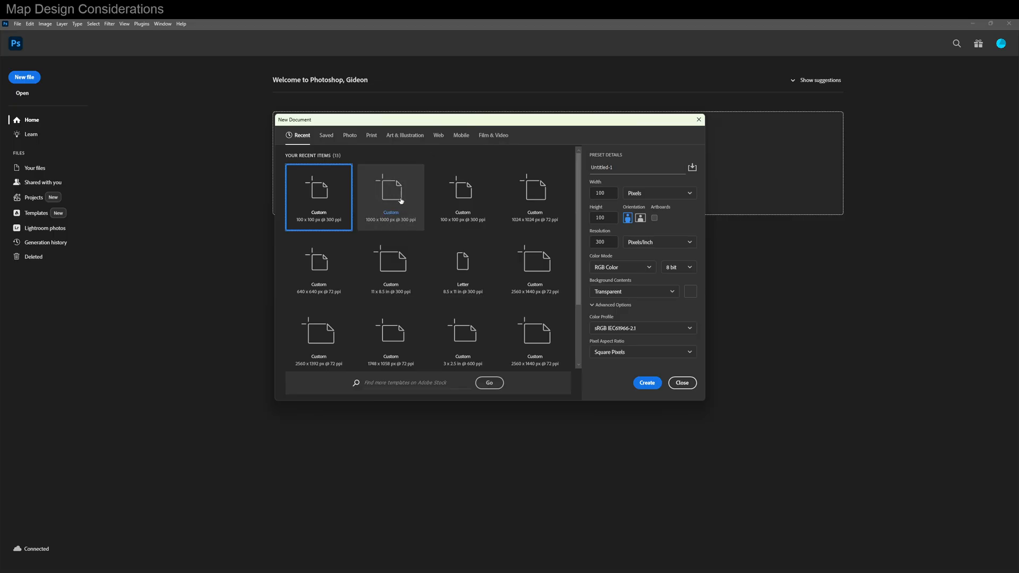
Create a 1000 x 1000 px document at 300 ppi with a white background and collapse the brush settings
{"action": "left_click", "coordinate": [380, 222]}
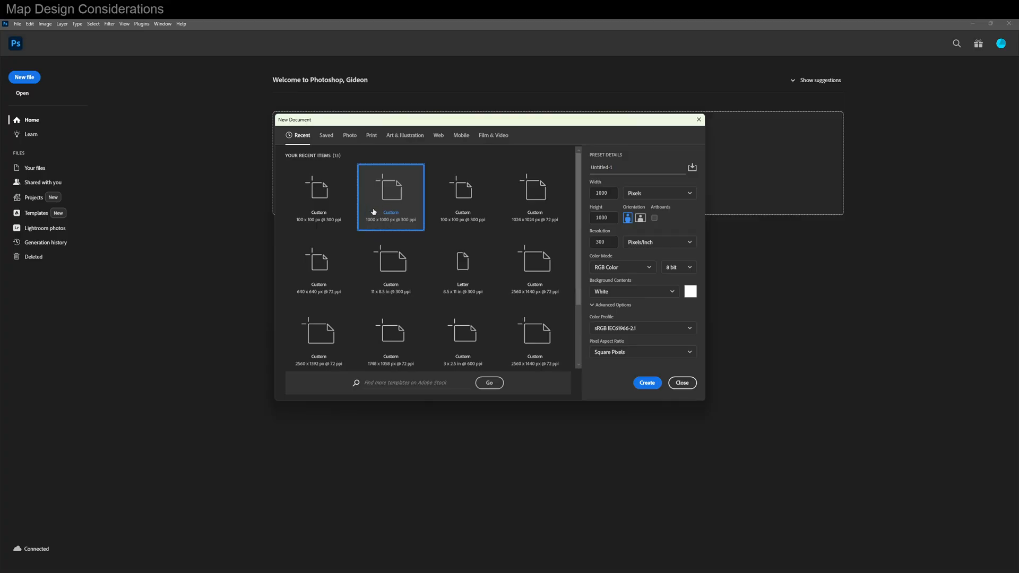
{"action": "left_click", "coordinate": [651, 386]}
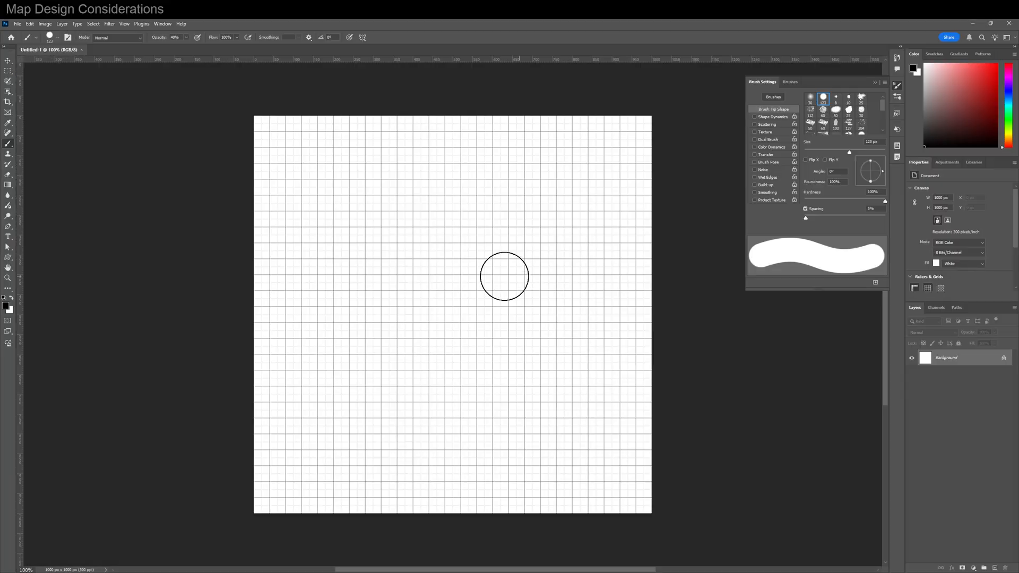
{"action": "left_click", "coordinate": [875, 82]}
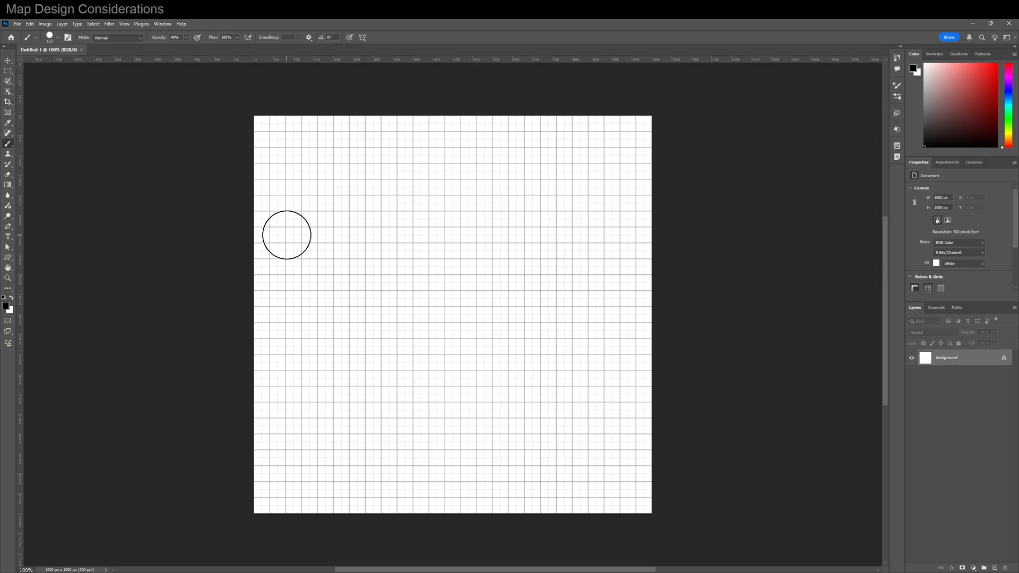
Hide the canvas grid and turn it back on
{"action": "key", "text": "ctrl+apostrophe"}
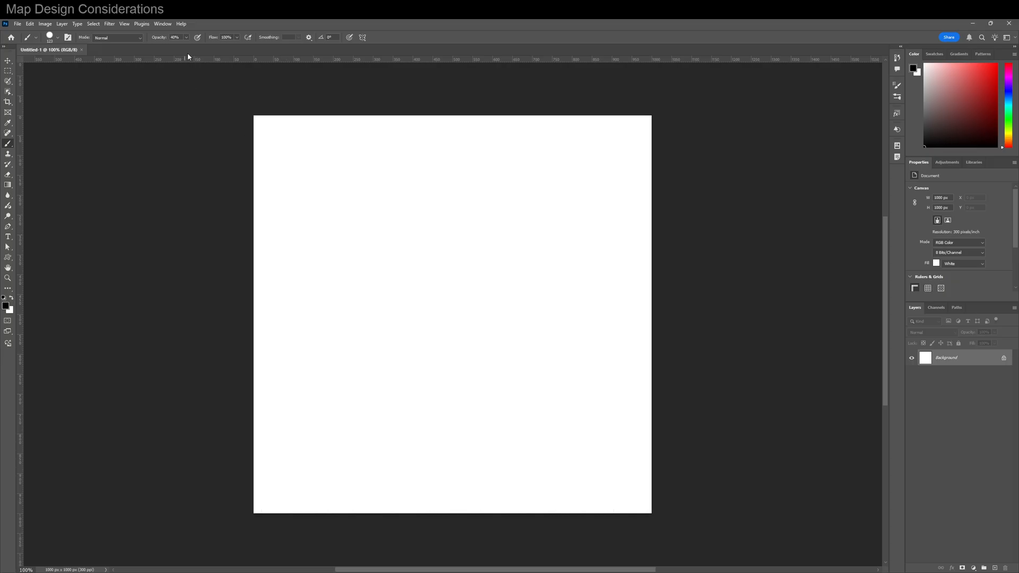
{"action": "left_click", "coordinate": [124, 24]}
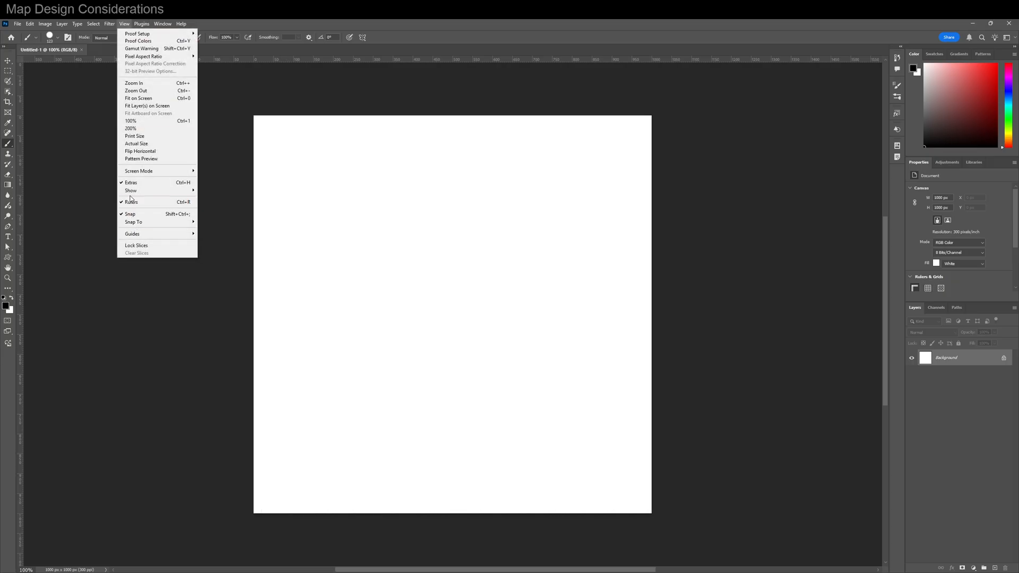
{"action": "mouse_move", "coordinate": [130, 191]}
{"action": "left_click", "coordinate": [215, 215]}
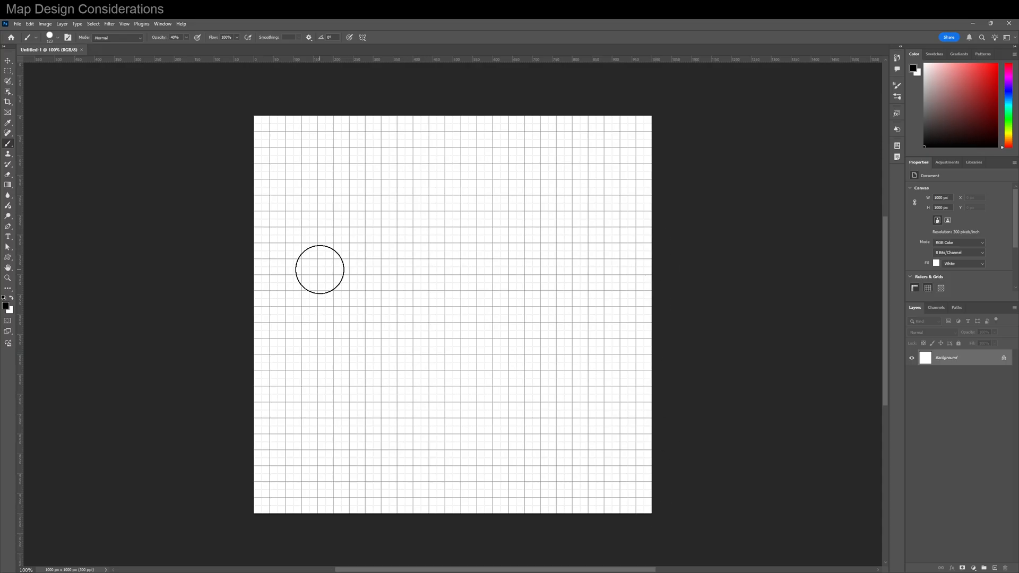
In the guides and grid preferences, set a gridline every 100 pixels with 1 subdivision
{"action": "left_click", "coordinate": [29, 25]}
{"action": "mouse_move", "coordinate": [45, 384]}
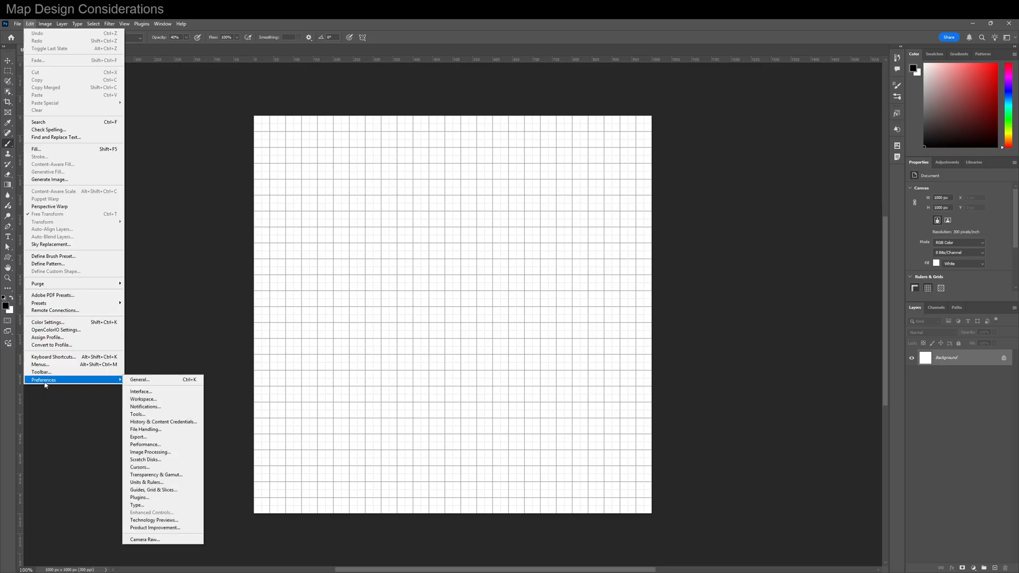
{"action": "left_click", "coordinate": [157, 490]}
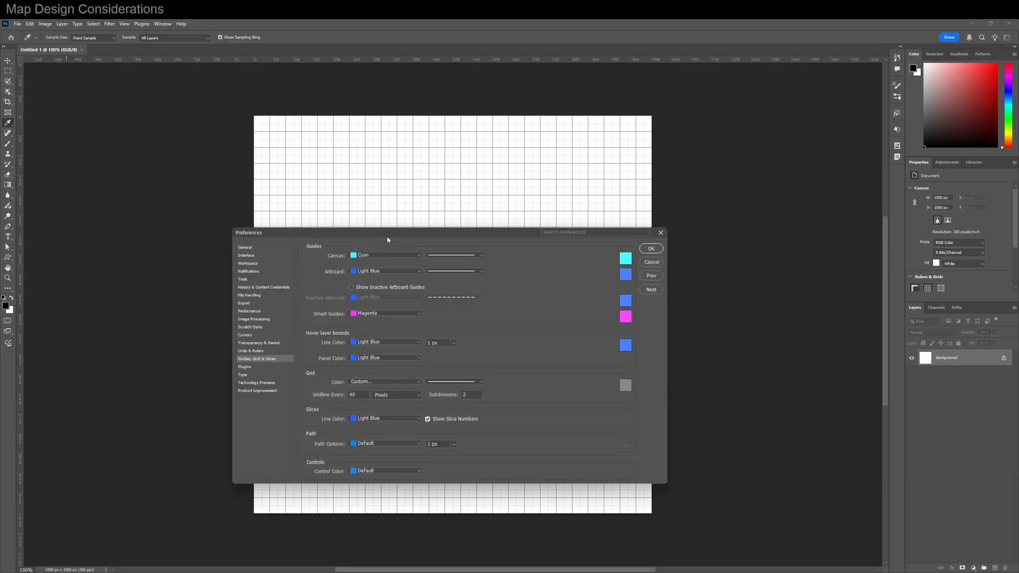
{"action": "left_click_drag", "start_coordinate": [387, 238], "coordinate": [393, 232]}
{"action": "key", "text": "BackSpace"}
{"action": "key", "text": "BackSpace"}
{"action": "type", "text": "100"}
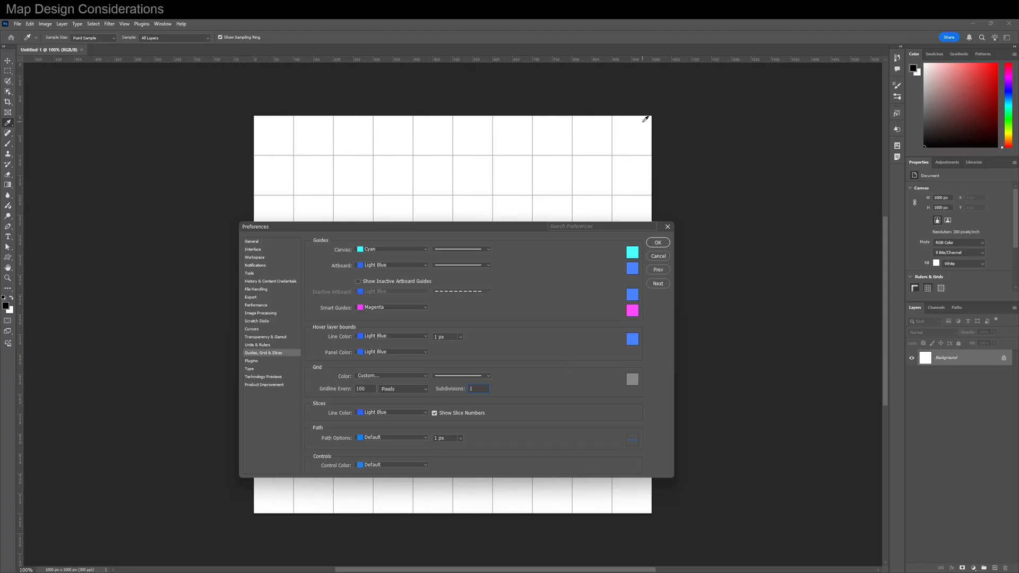
Try a 50-pixel gridline spacing with 2 subdivisions, and apply the grid preferences with 40-pixel spacing
{"action": "left_click_drag", "start_coordinate": [419, 232], "coordinate": [509, 202]}
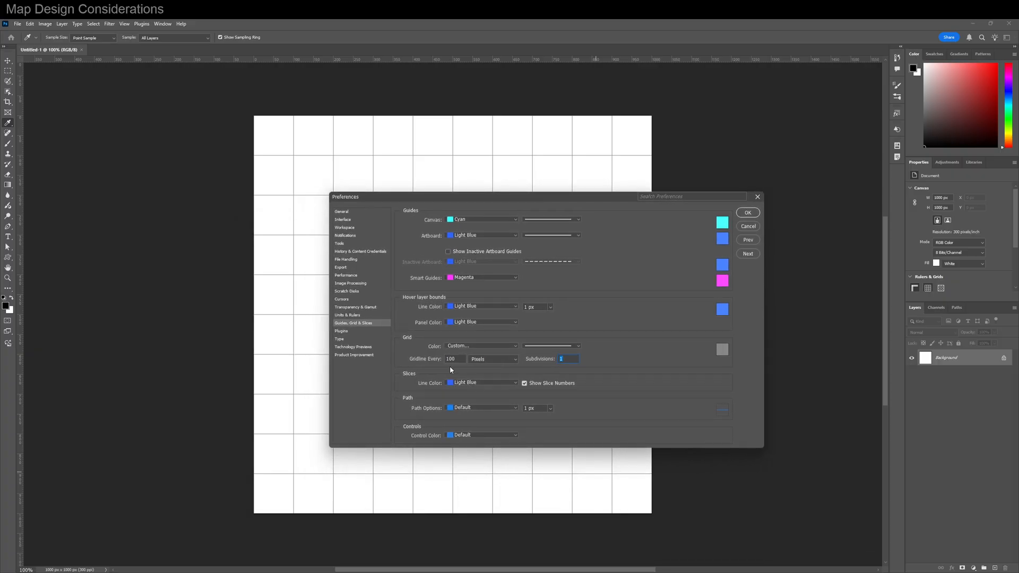
{"action": "left_click_drag", "start_coordinate": [467, 357], "coordinate": [444, 359]}
{"action": "type", "text": "50"}
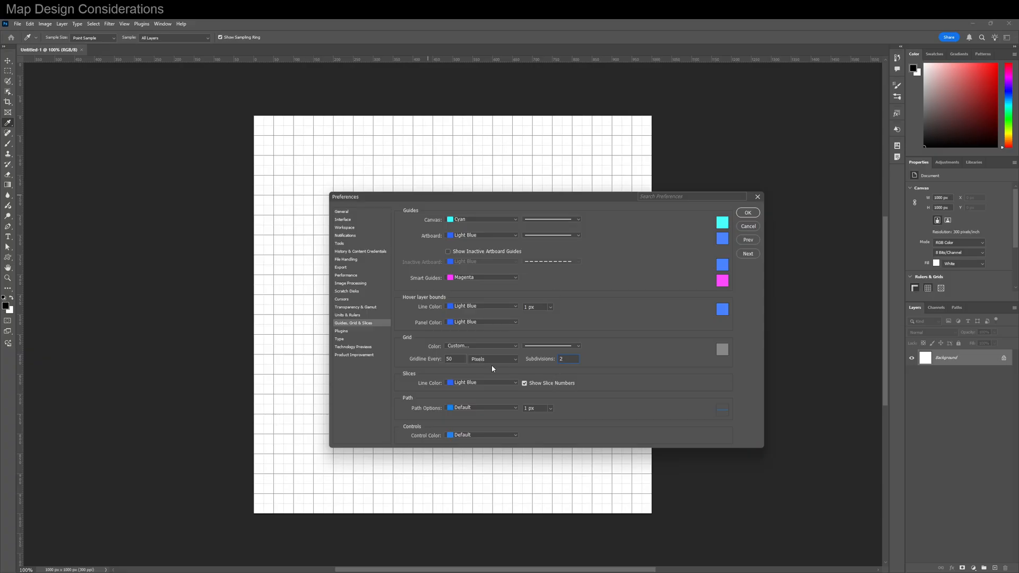
{"action": "type", "text": "40"}
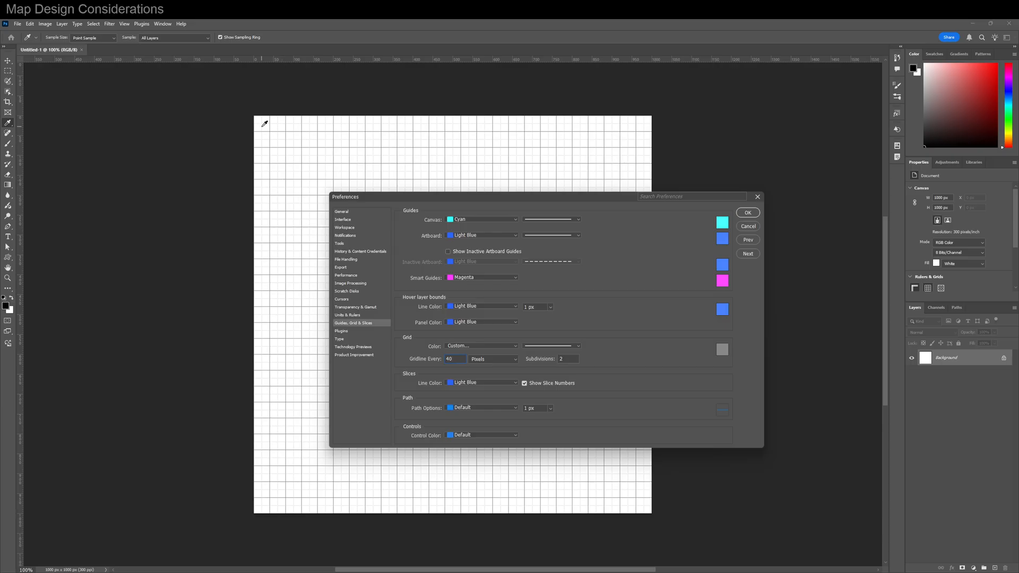
{"action": "left_click", "coordinate": [747, 213]}
Draw a three-segment zigzag path with the Pen tool, snapping each point to the grid
{"action": "key", "text": "b"}
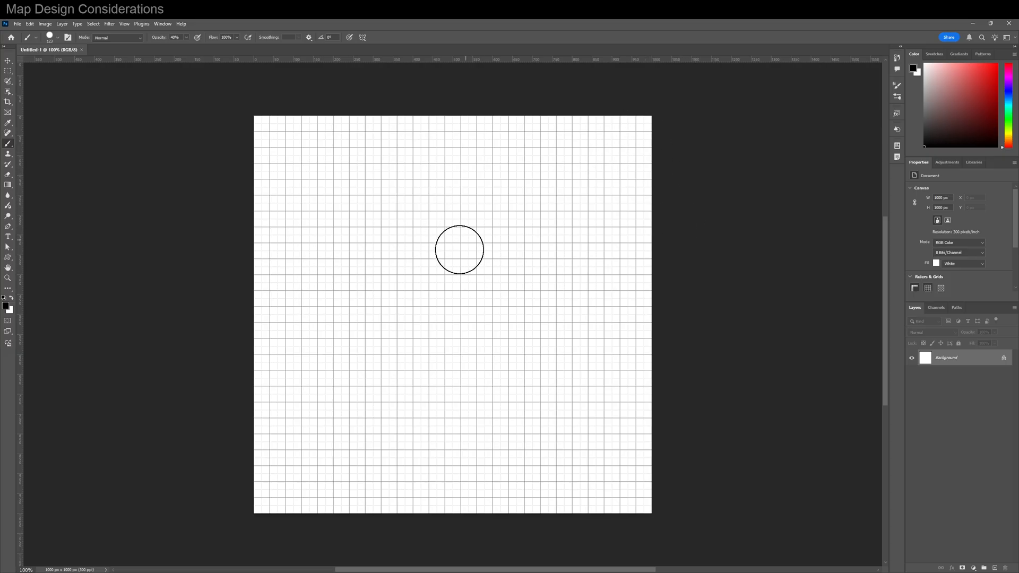
{"action": "key", "text": "v"}
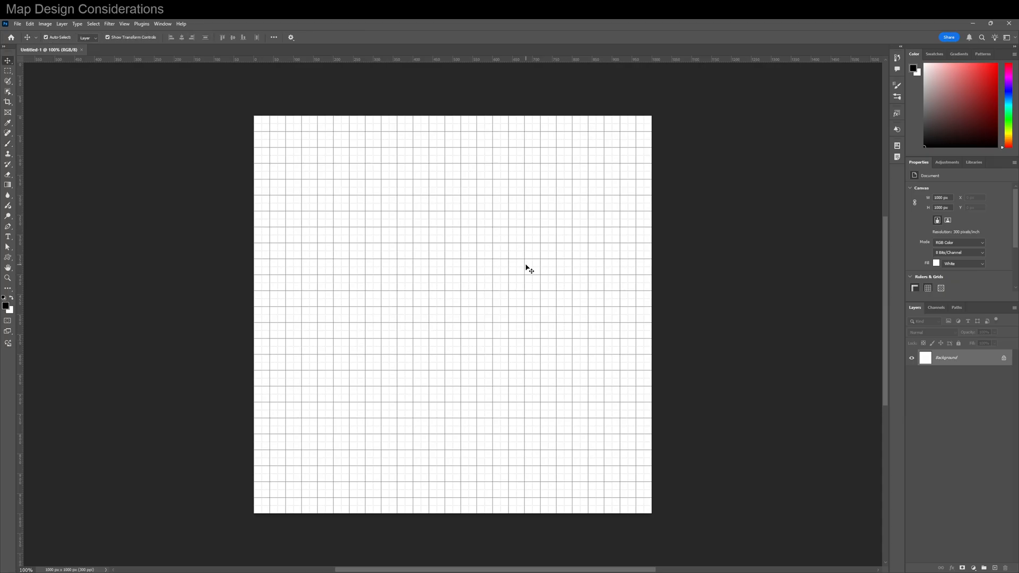
{"action": "key", "text": "p"}
{"action": "left_click", "coordinate": [333, 258]}
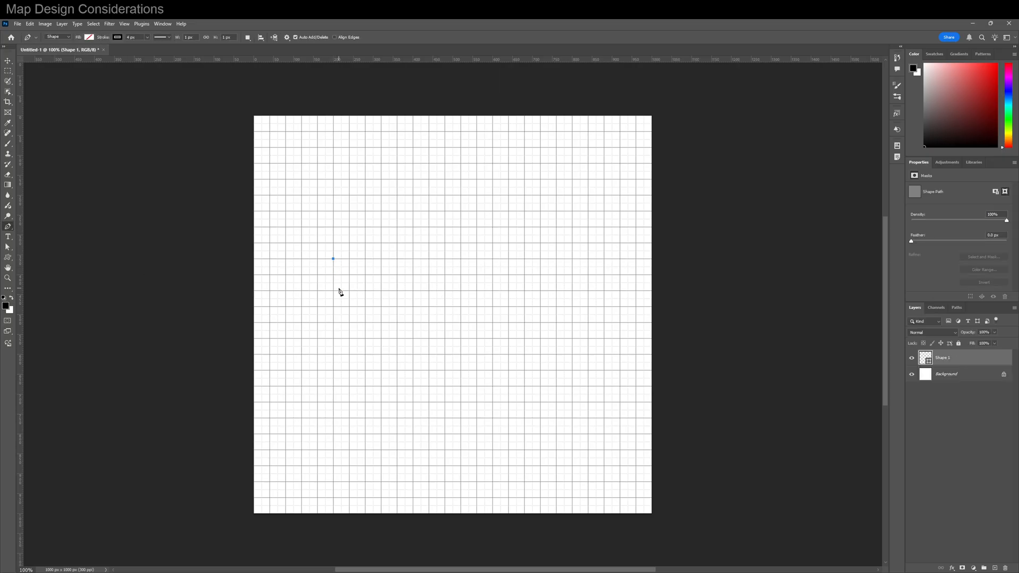
{"action": "left_click", "coordinate": [356, 290]}
{"action": "left_click", "coordinate": [364, 274]}
{"action": "left_click", "coordinate": [377, 274]}
{"action": "key", "text": "ctrl+z"}
{"action": "left_click", "coordinate": [378, 274]}
{"action": "key", "text": "ctrl+z"}
{"action": "left_click", "coordinate": [381, 274]}
Check which elements snapping applies to and extend the pen path with two more grid-snapped segments
{"action": "left_click", "coordinate": [124, 25]}
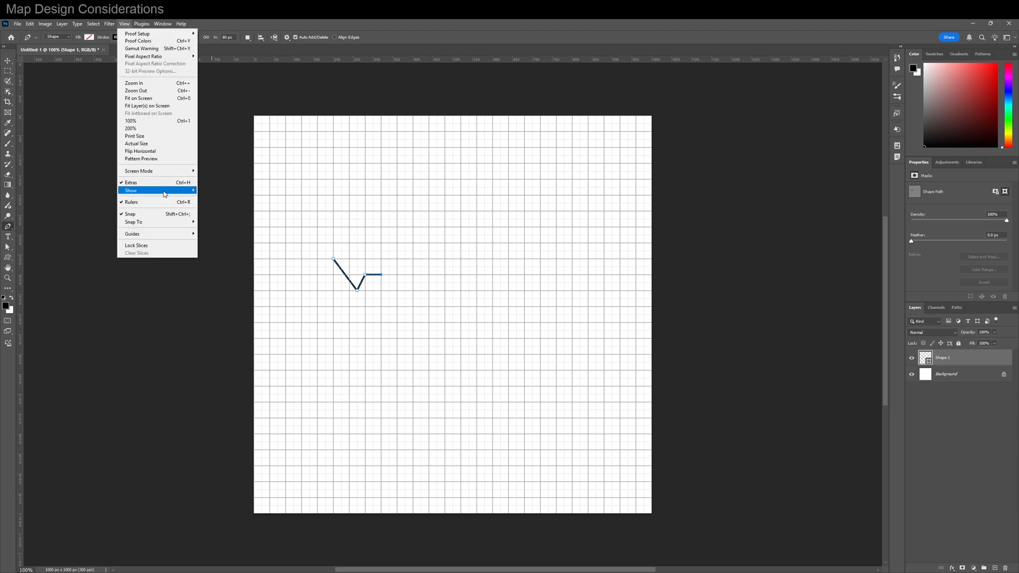
{"action": "mouse_move", "coordinate": [167, 225]}
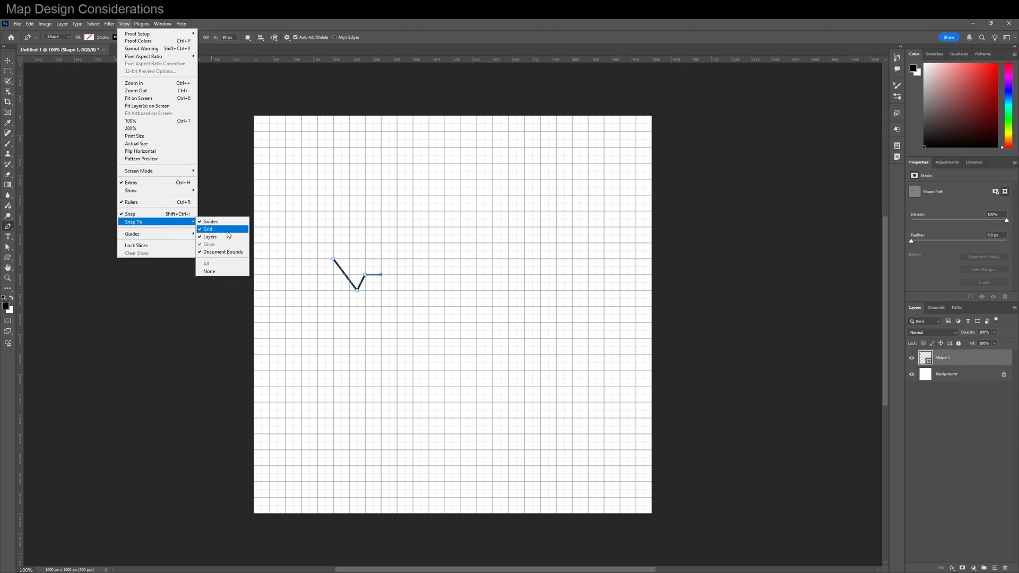
{"action": "left_click", "coordinate": [397, 264]}
{"action": "left_click", "coordinate": [397, 258]}
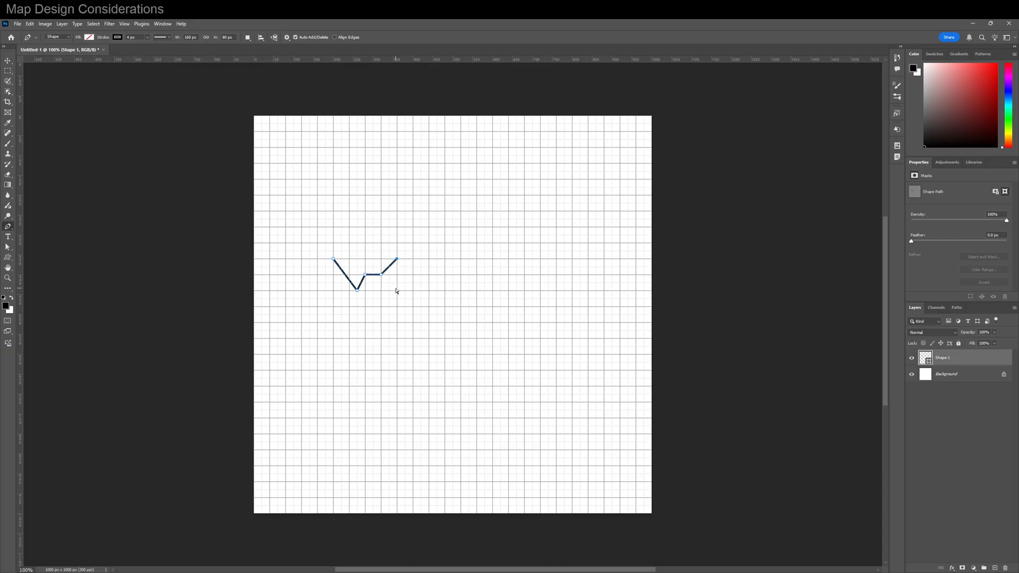
{"action": "left_click", "coordinate": [333, 250]}
Hide the grid and undo every point of the pen path back to the blank canvas
{"action": "key", "text": "ctrl+apostrophe"}
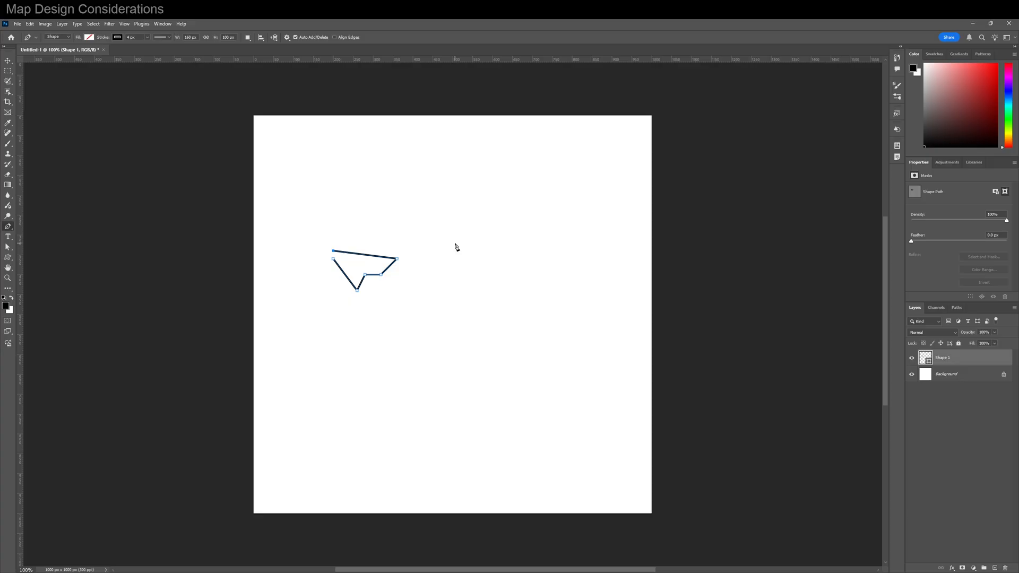
{"action": "key", "text": "ctrl+z"}
{"action": "key", "text": "ctrl+z"}
{"action": "key", "text": "ctrl+z"}
{"action": "key", "text": "ctrl+z"}
{"action": "key", "text": "ctrl+z"}
{"action": "key", "text": "ctrl+z"}
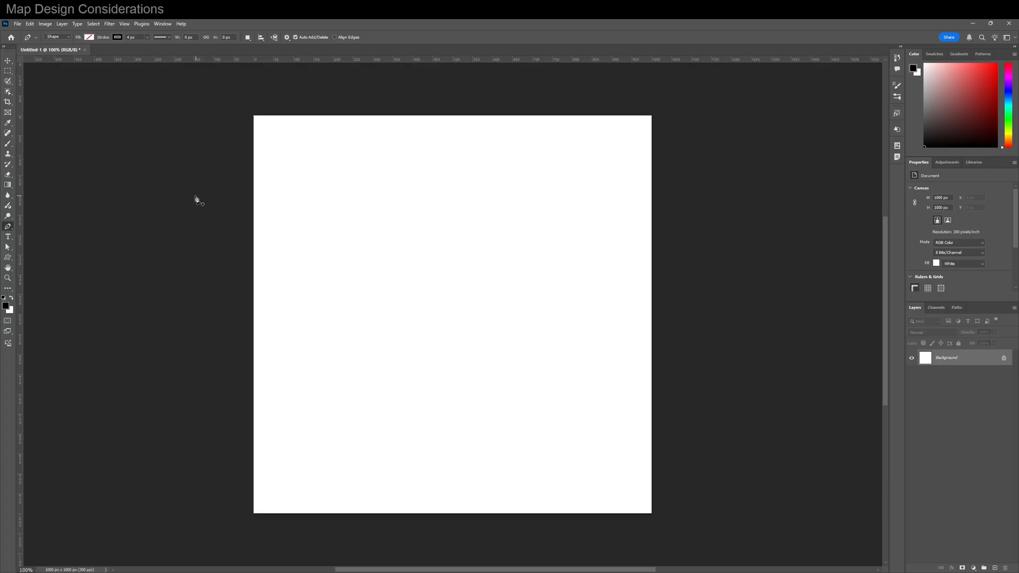
Create a second document of 100 x 100 px at 300 ppi with a transparent background
{"action": "left_click", "coordinate": [17, 25]}
{"action": "left_click", "coordinate": [24, 33]}
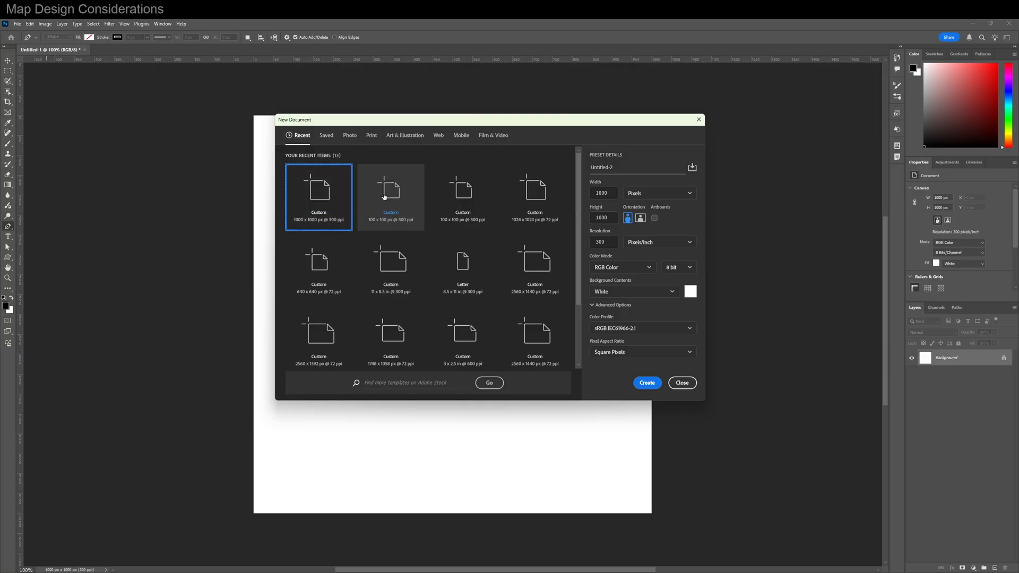
{"action": "left_click", "coordinate": [392, 195]}
{"action": "left_click", "coordinate": [635, 291]}
{"action": "left_click", "coordinate": [609, 292]}
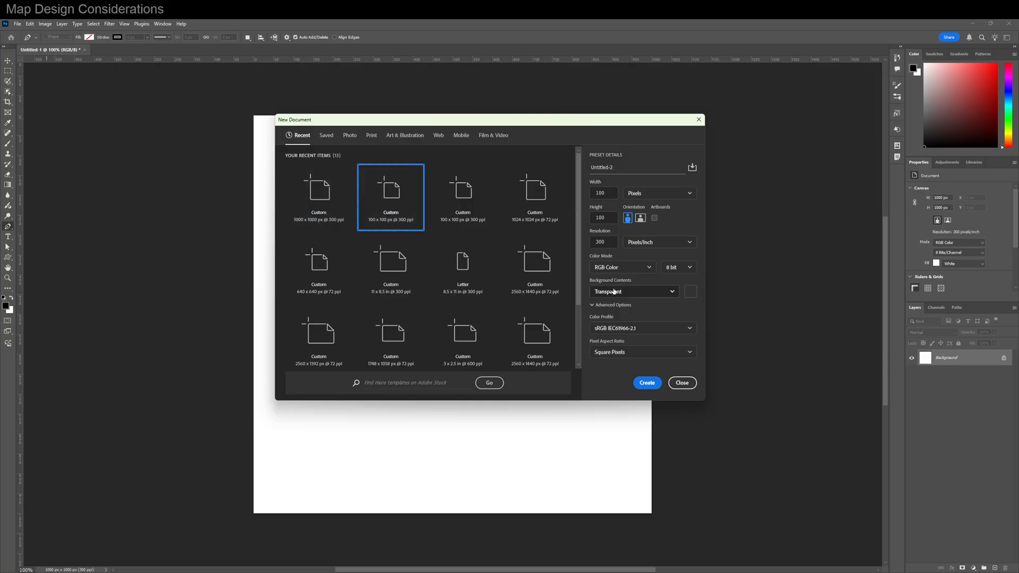
{"action": "left_click", "coordinate": [647, 383]}
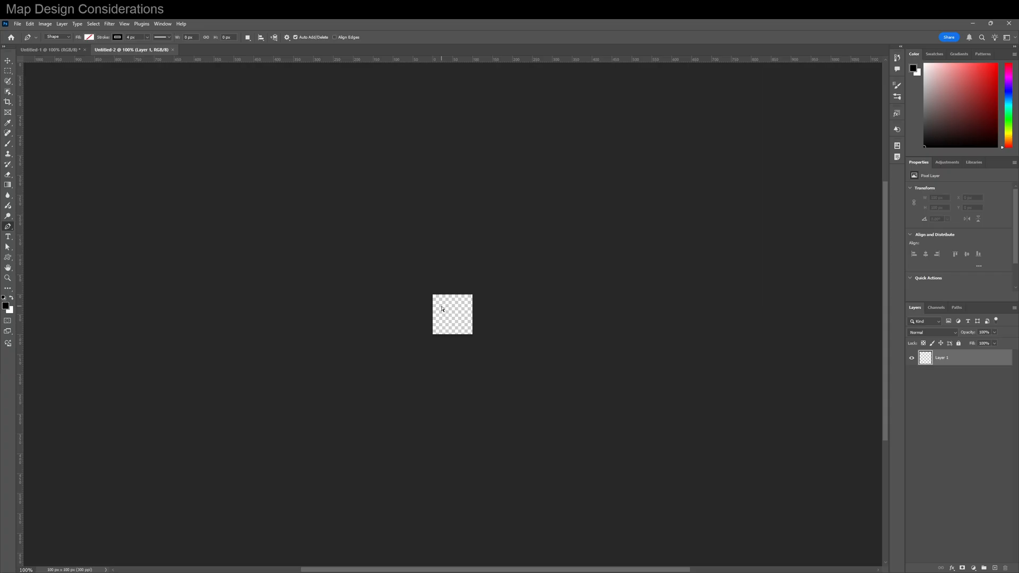
Select the whole canvas and apply a 2 px black stroke located inside the selection
{"action": "key", "text": "ctrl+0"}
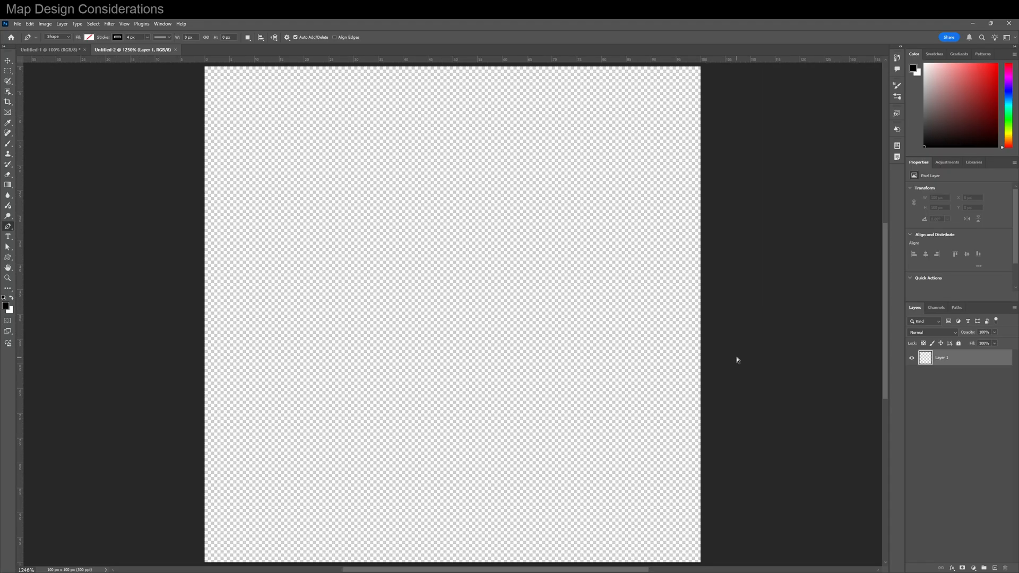
{"action": "key", "text": "ctrl+a"}
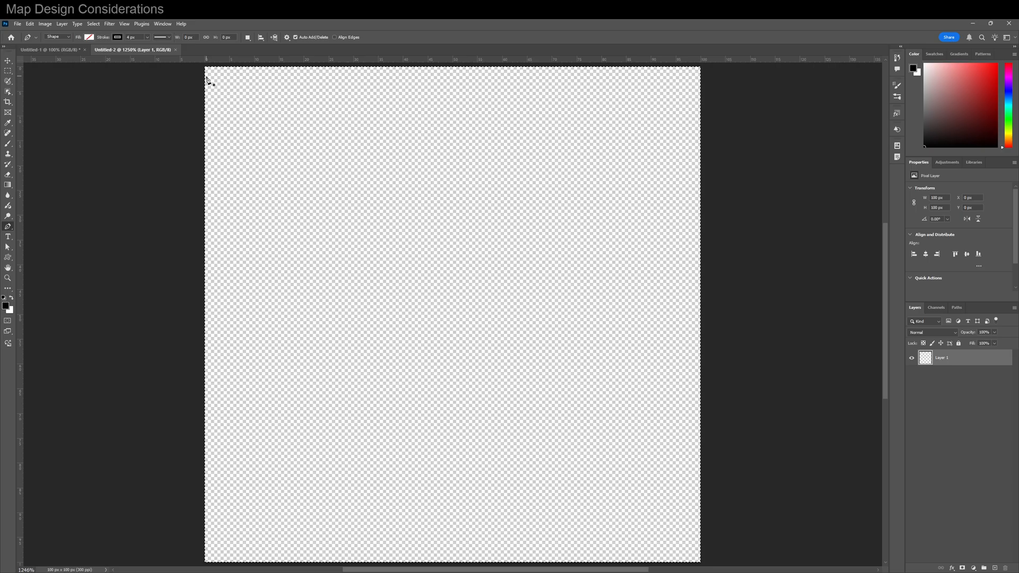
{"action": "left_click", "coordinate": [30, 25]}
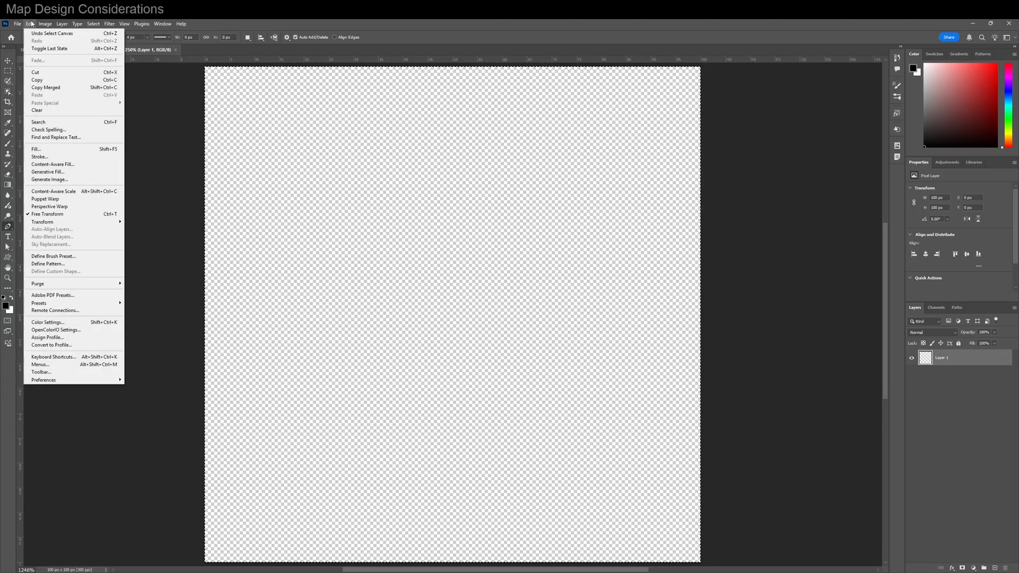
{"action": "left_click", "coordinate": [41, 157]}
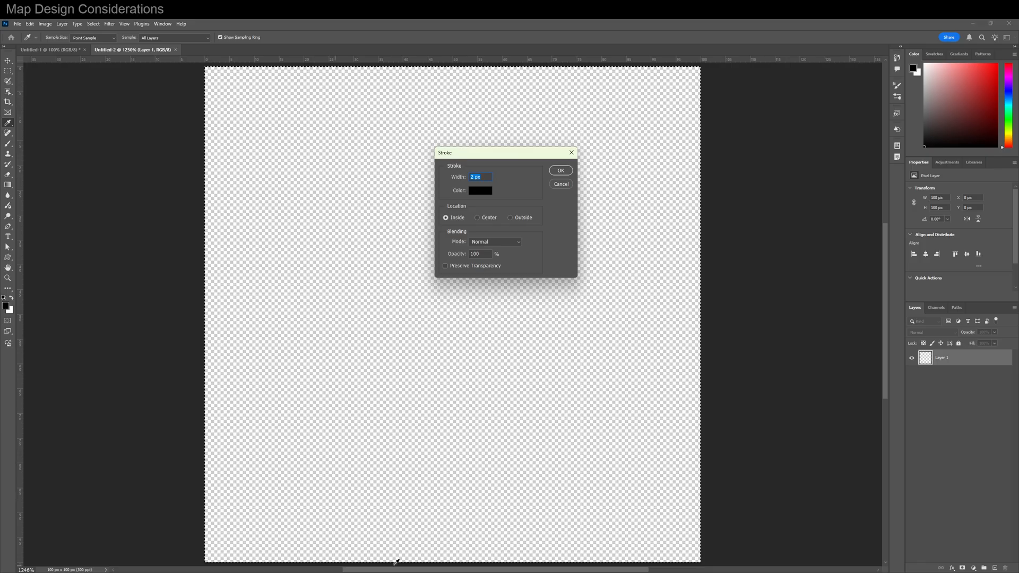
{"action": "left_click", "coordinate": [477, 218]}
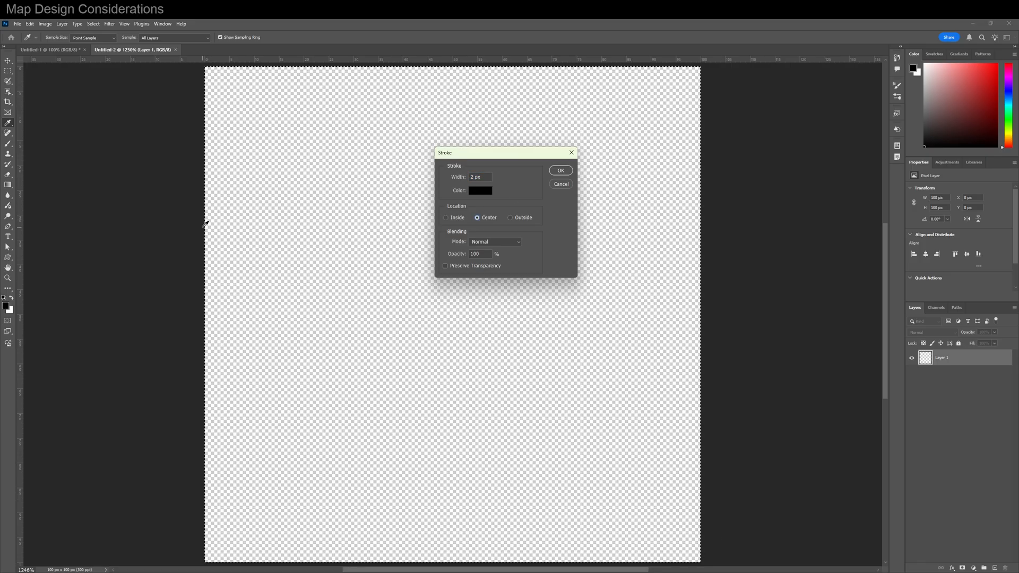
{"action": "left_click", "coordinate": [511, 218]}
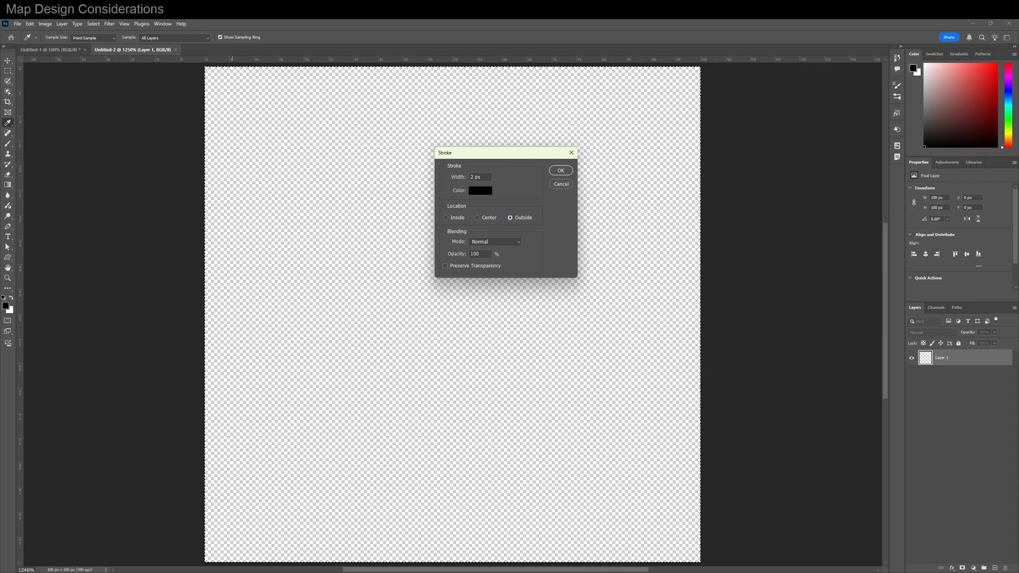
{"action": "left_click", "coordinate": [445, 218]}
{"action": "left_click", "coordinate": [565, 171]}
Examine the stroke's pixel thickness along the canvas edge up close
{"action": "key", "text": "p"}
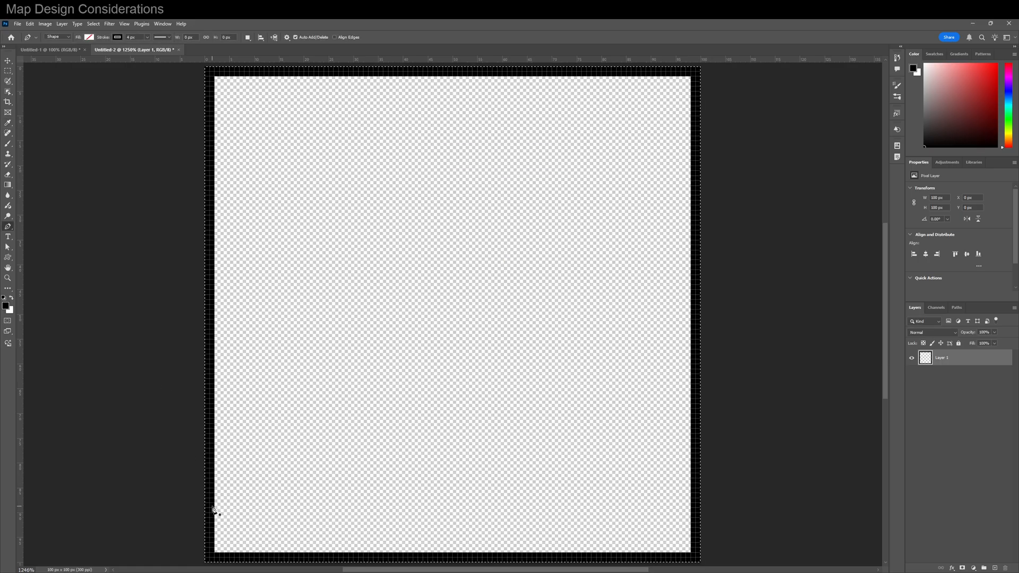
{"action": "scroll", "coordinate": [215, 510], "scroll_direction": "left", "scroll_amount": 2}
{"action": "scroll", "coordinate": [228, 493], "scroll_direction": "right", "scroll_amount": 3}
{"action": "key", "text": "z"}
{"action": "left_click_drag", "start_coordinate": [200, 489], "coordinate": [277, 489]}
{"action": "scroll", "coordinate": [230, 451], "scroll_direction": "down", "scroll_amount": 2}
{"action": "key", "text": "z"}
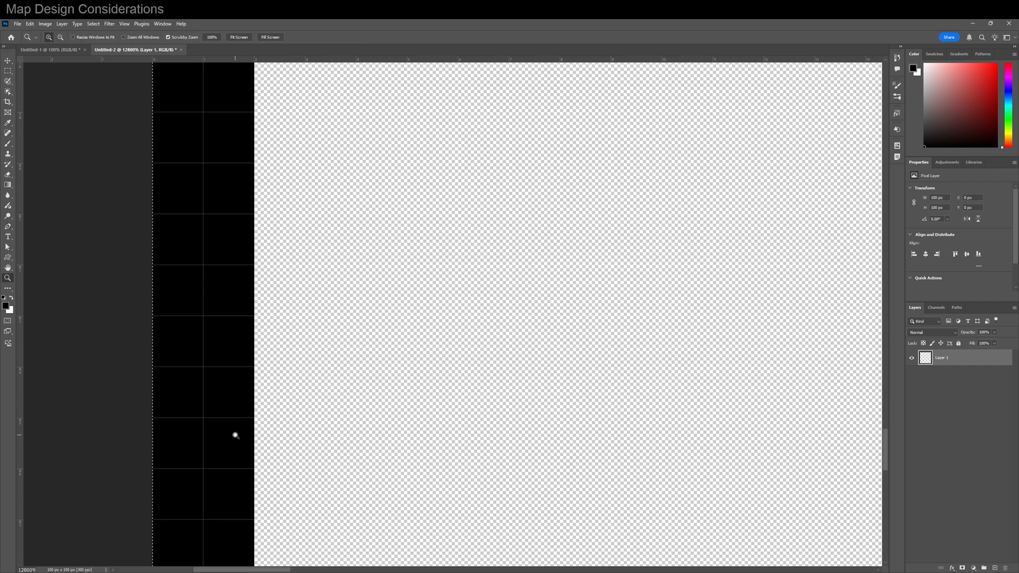
{"action": "left_click_drag", "start_coordinate": [311, 398], "coordinate": [304, 359]}
{"action": "key", "text": "p"}
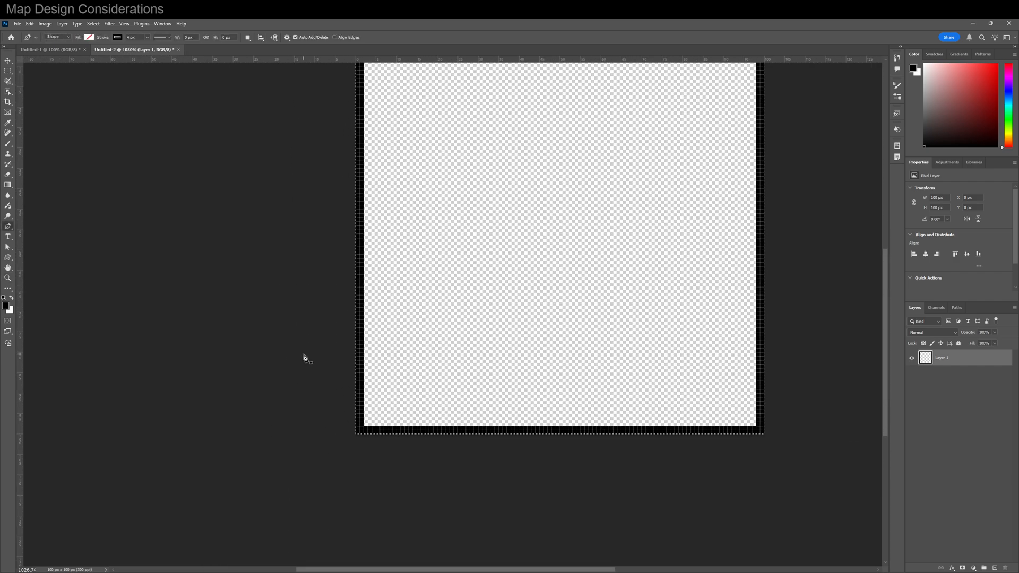
{"action": "key", "text": "ctrl+0"}
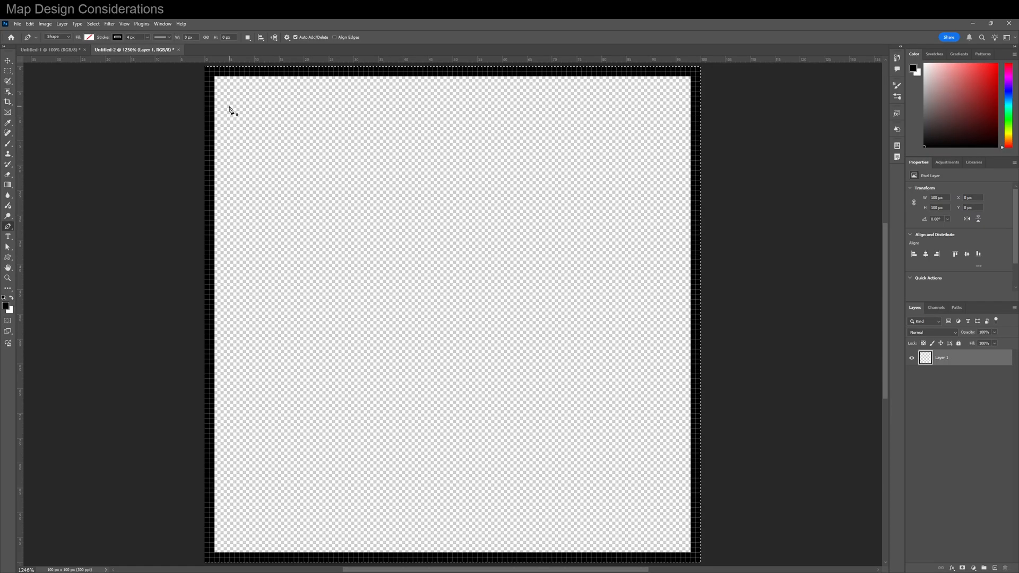
Delete the stroke along the tile's right and bottom edges using a 98 x 98 px rectangular selection, and deselect
{"action": "key", "text": "m"}
{"action": "key", "text": "ctrl+d"}
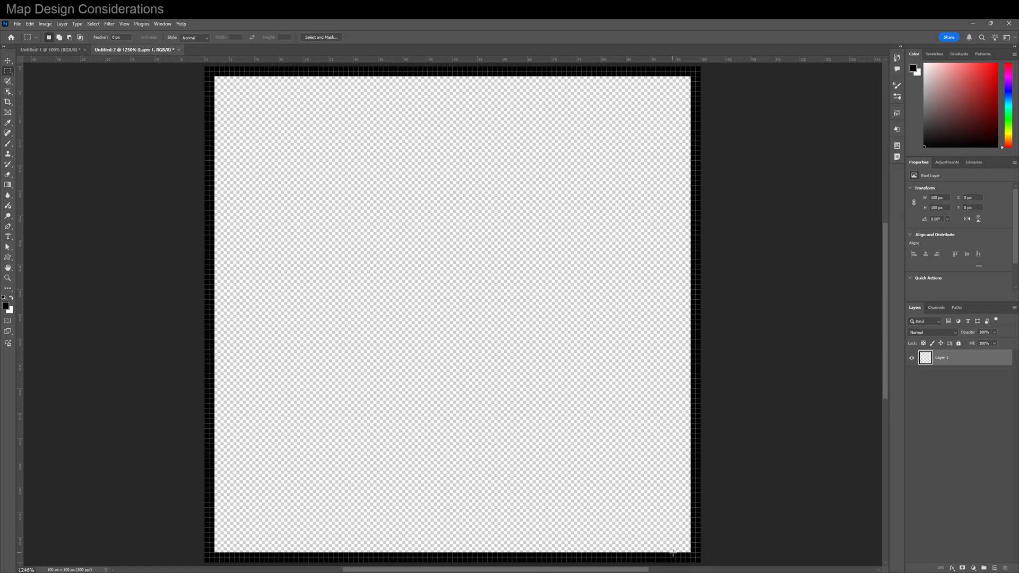
{"action": "left_click_drag", "start_coordinate": [704, 565], "coordinate": [215, 78]}
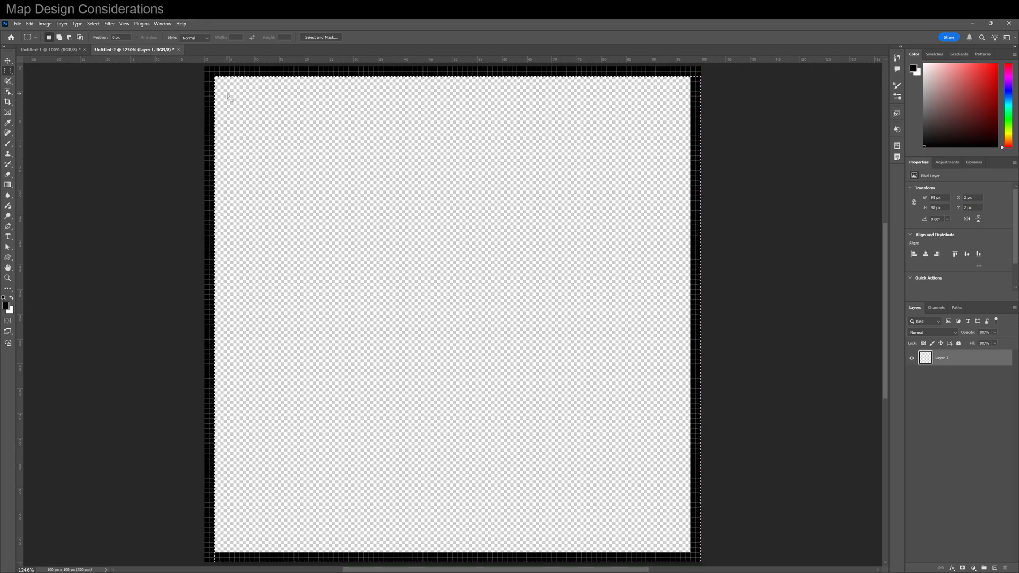
{"action": "key", "text": "Delete"}
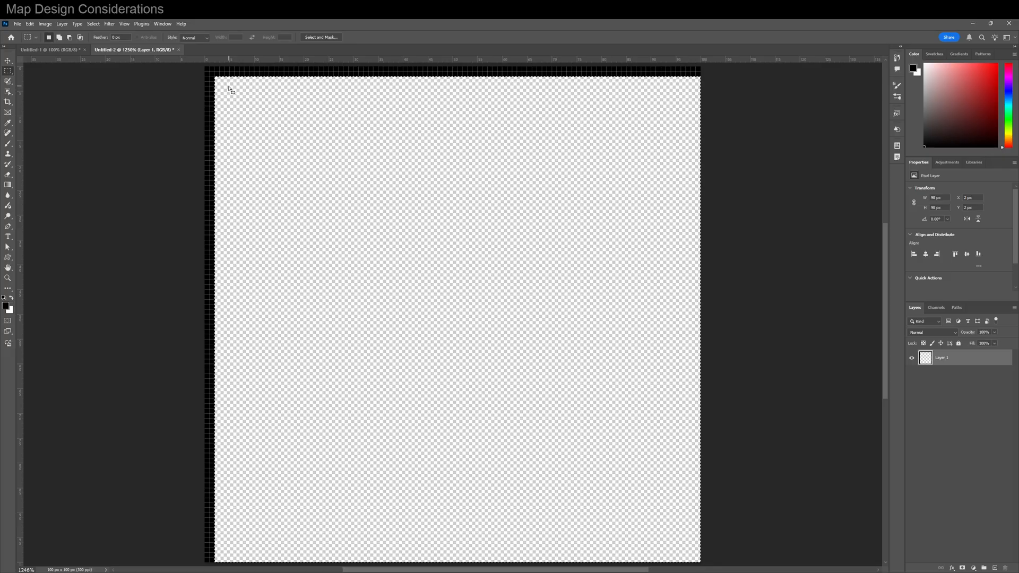
{"action": "key", "text": "ctrl+d"}
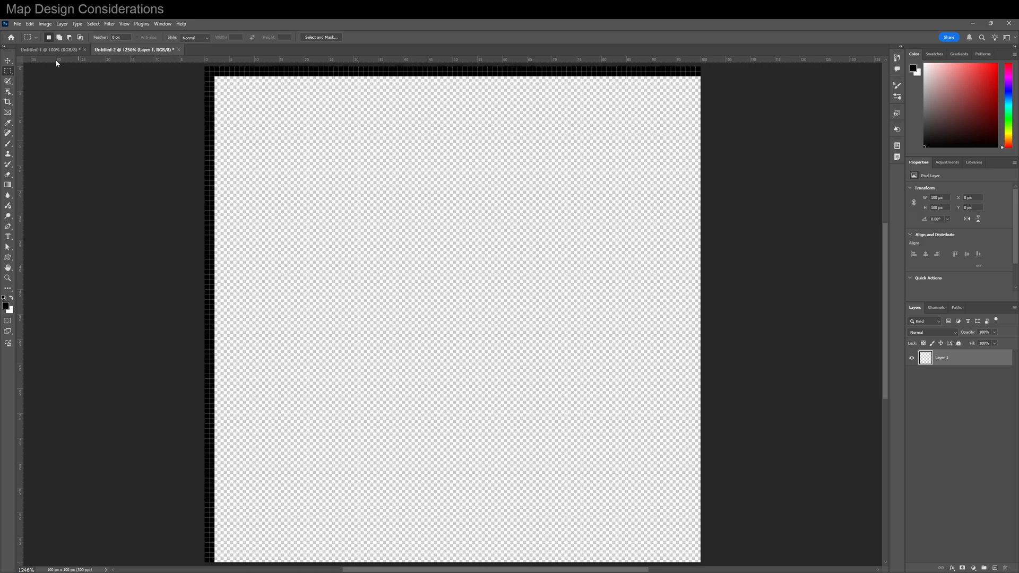
Define the tile as a pattern named "Grid 100" and close the tile document without saving
{"action": "left_click", "coordinate": [31, 25]}
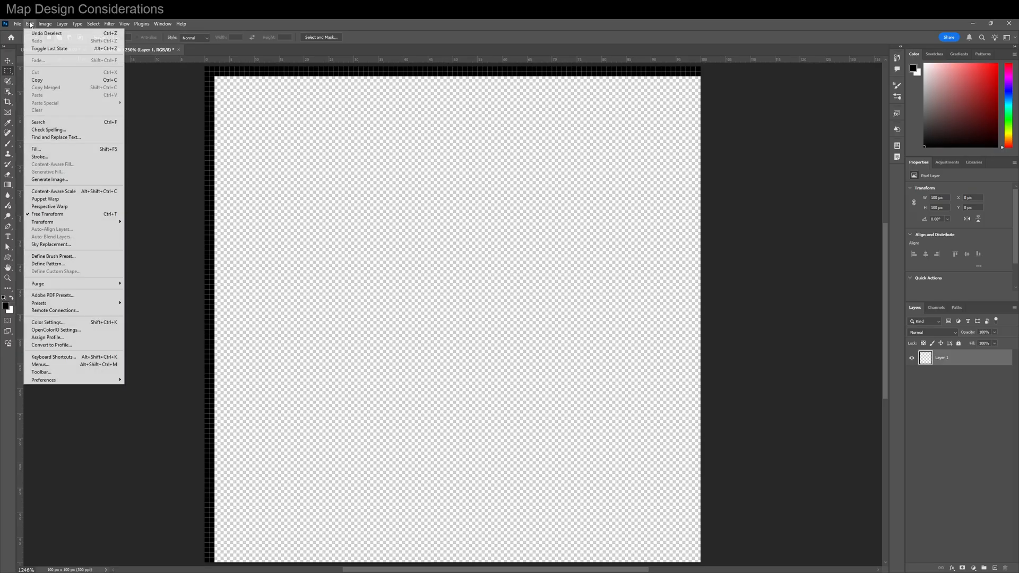
{"action": "left_click", "coordinate": [38, 264]}
{"action": "type", "text": "Grid 100"}
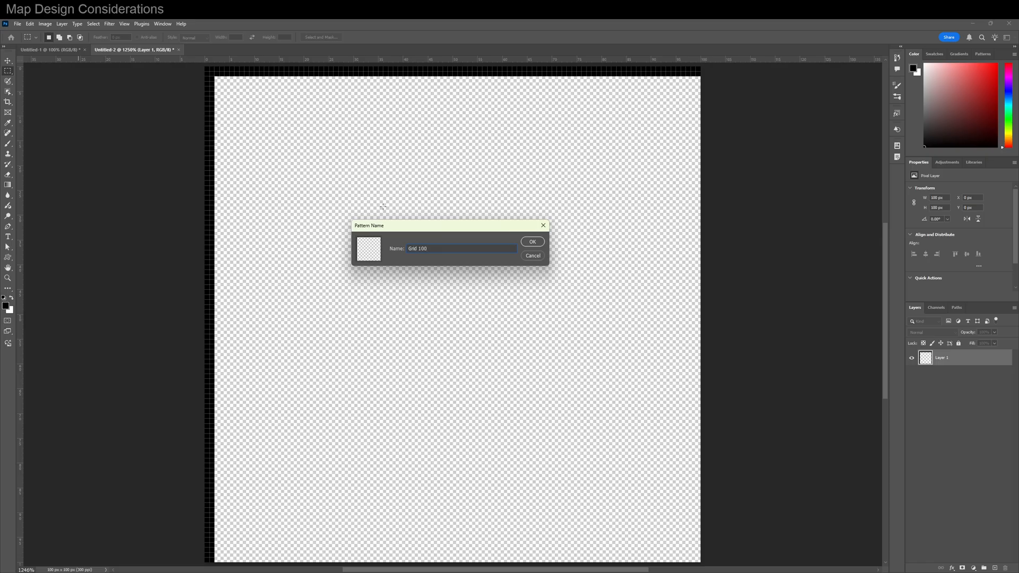
{"action": "left_click", "coordinate": [533, 243]}
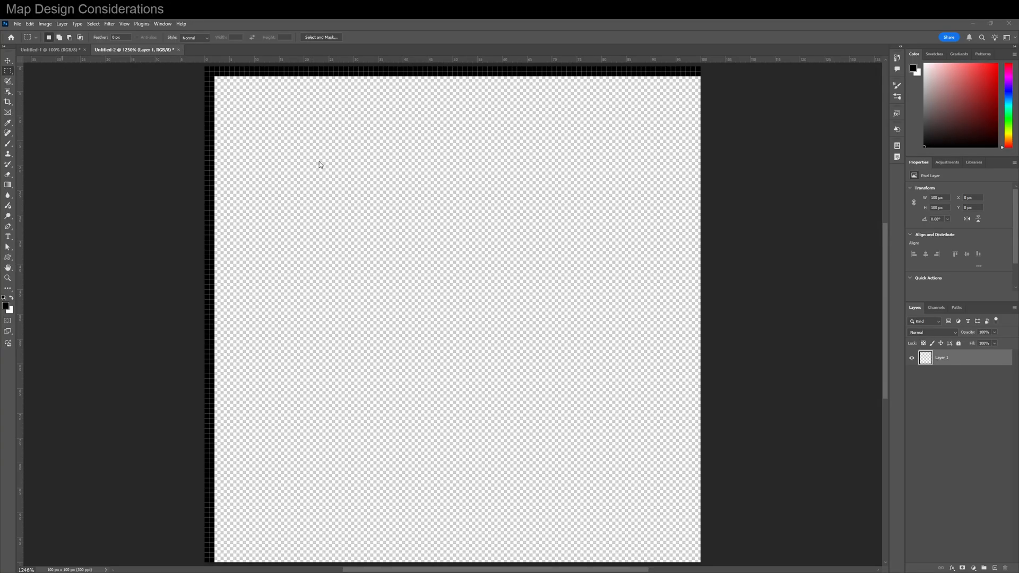
{"action": "key", "text": "ctrl+w"}
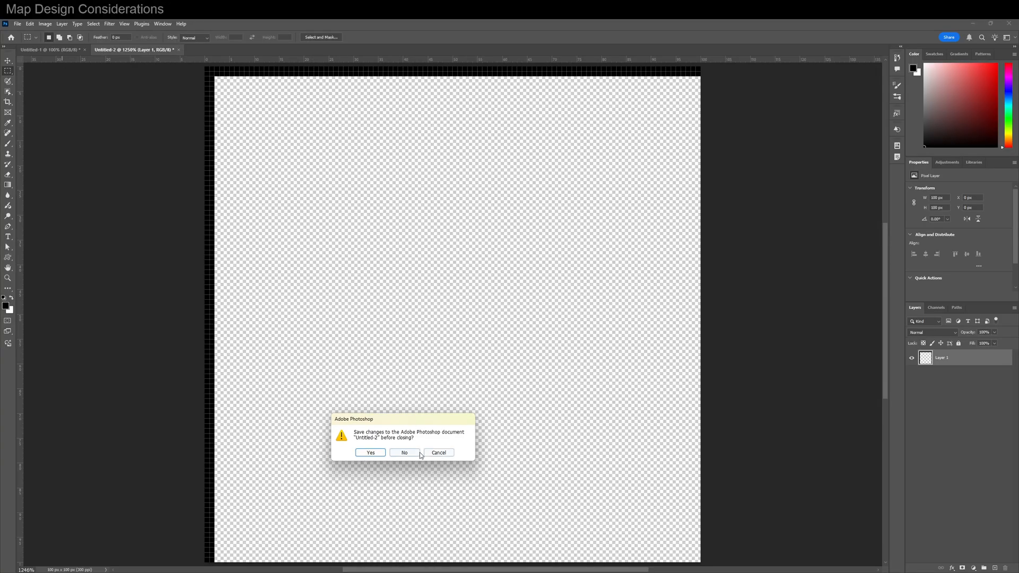
{"action": "left_click", "coordinate": [419, 453]}
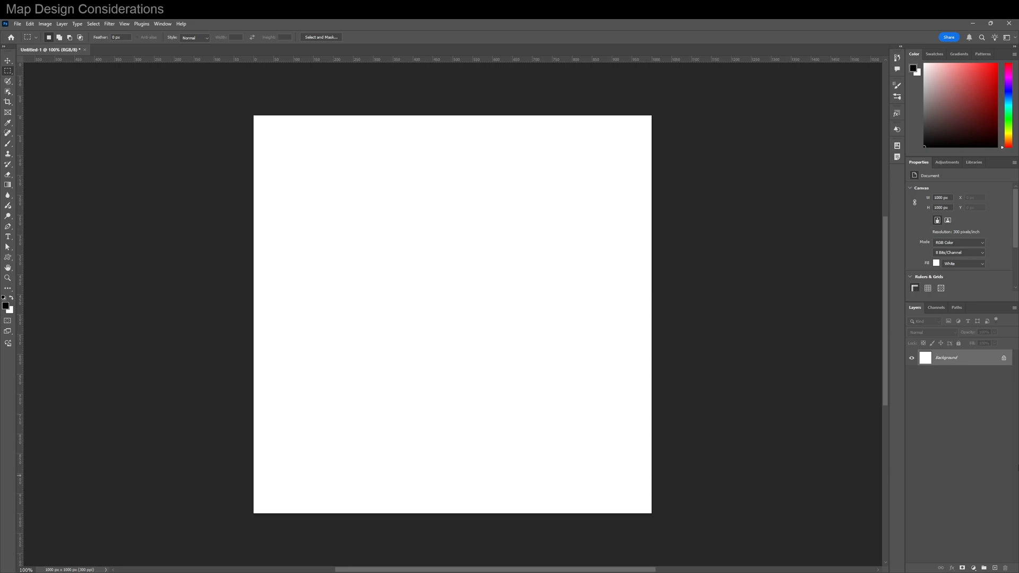
Add a pattern fill layer to the map document using the Grid 100 pattern at 40% scale
{"action": "left_click", "coordinate": [974, 568]}
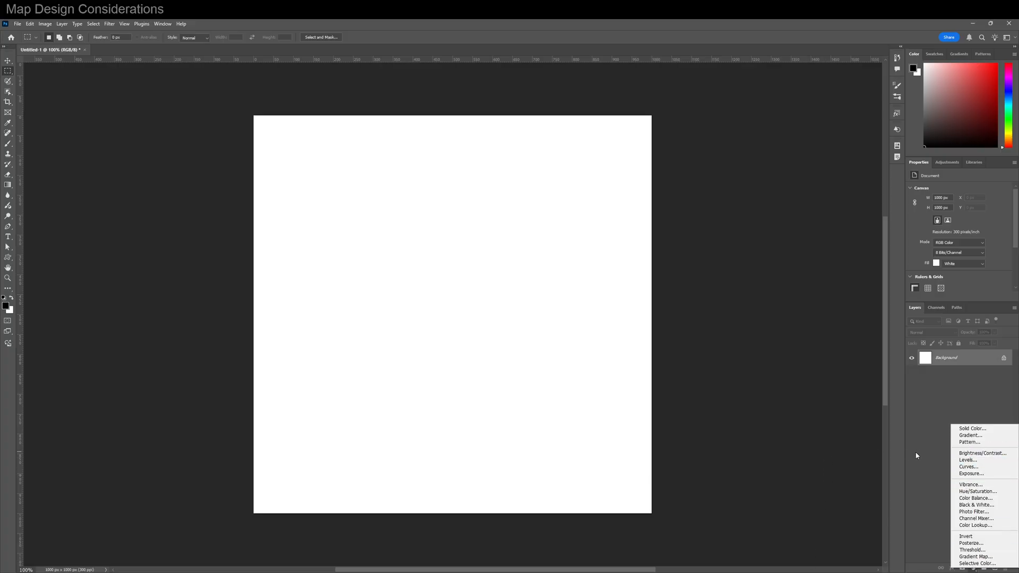
{"action": "left_click", "coordinate": [967, 443]}
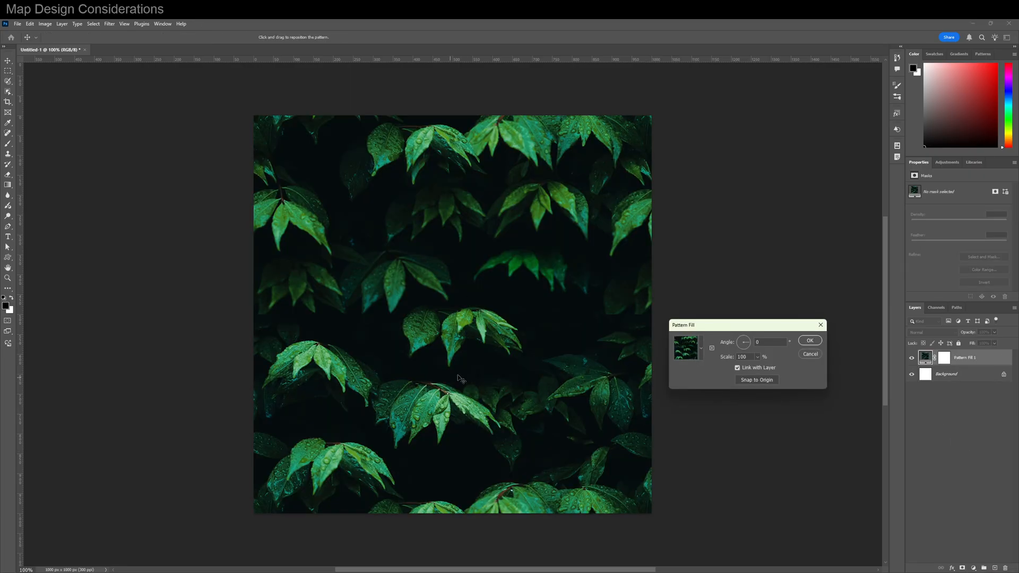
{"action": "left_click", "coordinate": [700, 349]}
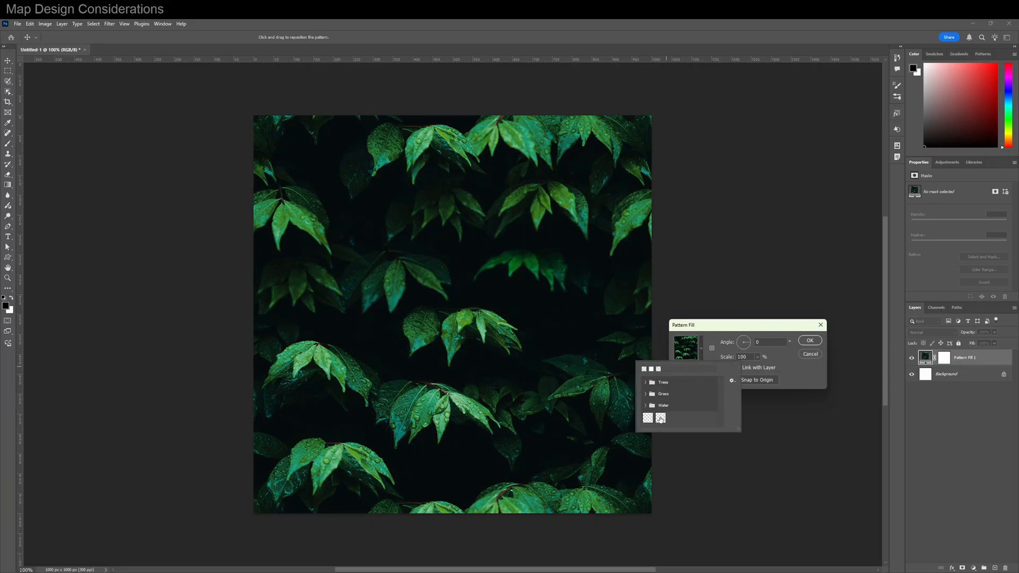
{"action": "left_click", "coordinate": [660, 418]}
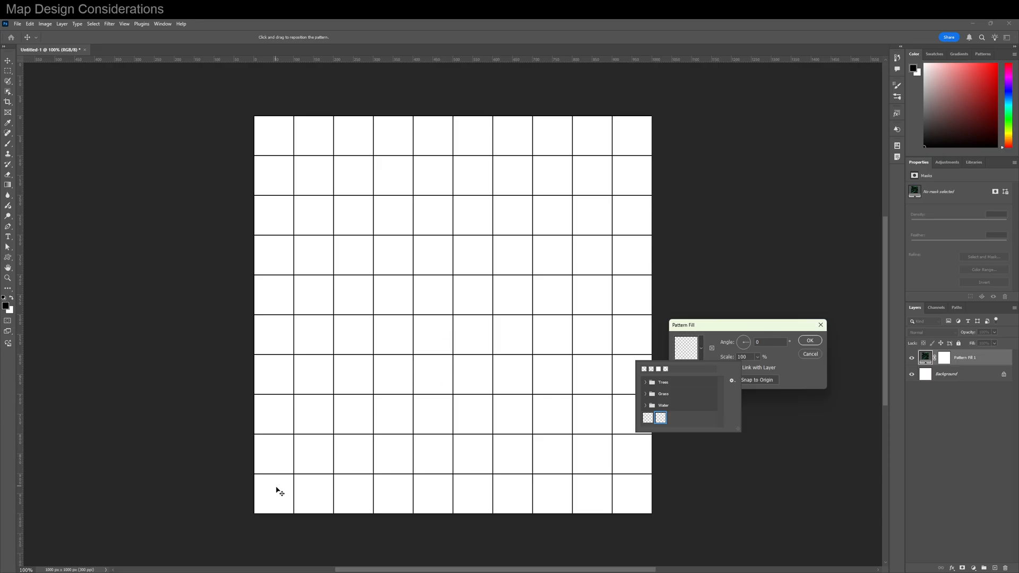
{"action": "left_click", "coordinate": [791, 372]}
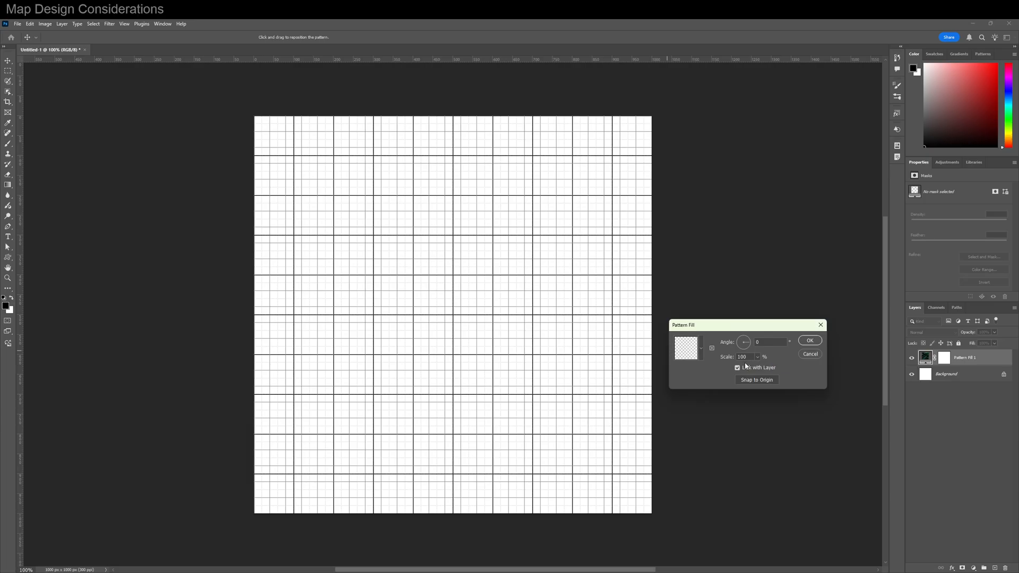
{"action": "double_click", "coordinate": [745, 357]}
{"action": "type", "text": "40"}
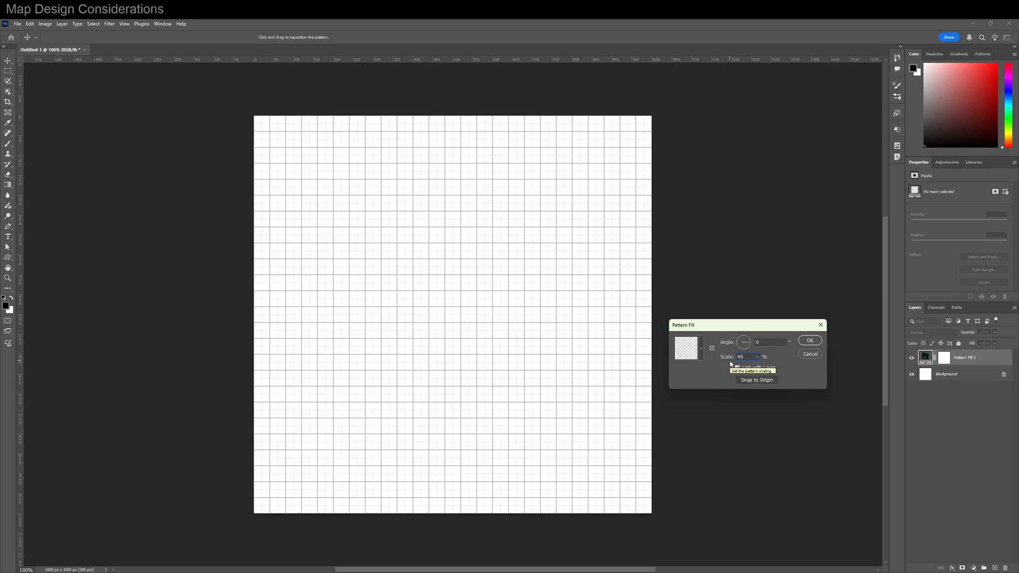
{"action": "left_click", "coordinate": [810, 341]}
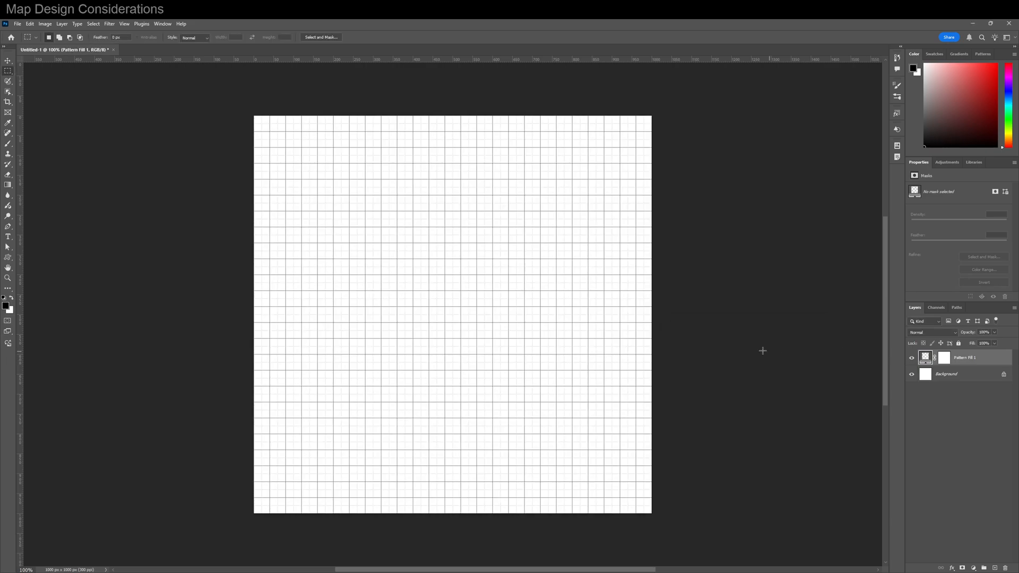
Compare the pattern fill with the document grid by toggling the visibility of each
{"action": "key", "text": "ctrl+z"}
{"action": "key", "text": "ctrl+shift+z"}
{"action": "key", "text": "ctrl+z"}
{"action": "key", "text": "ctrl+z"}
{"action": "key", "text": "ctrl+shift+z"}
{"action": "key", "text": "ctrl+z"}
{"action": "left_click", "coordinate": [912, 358]}
{"action": "key", "text": "ctrl+z"}
{"action": "left_click", "coordinate": [913, 358]}
Set the pattern fill's scale to 20% and check the canvas with the layer hidden and shown
{"action": "double_click", "coordinate": [925, 358]}
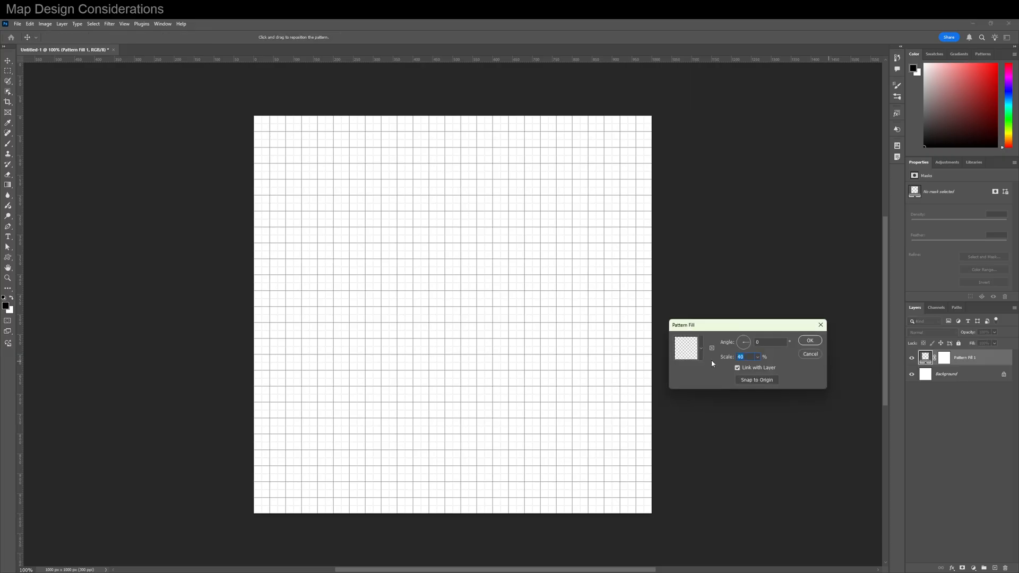
{"action": "type", "text": "20"}
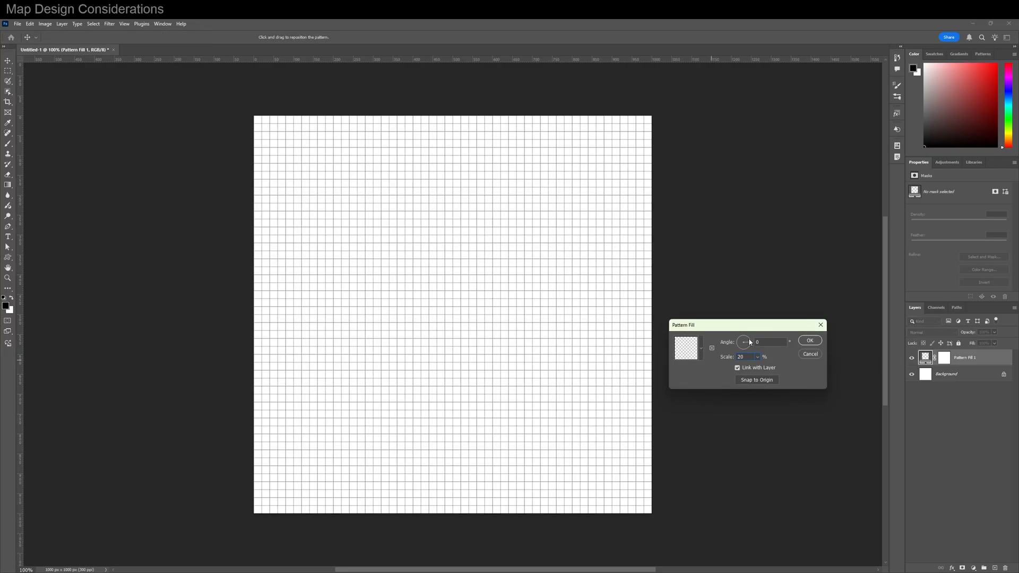
{"action": "left_click", "coordinate": [810, 341]}
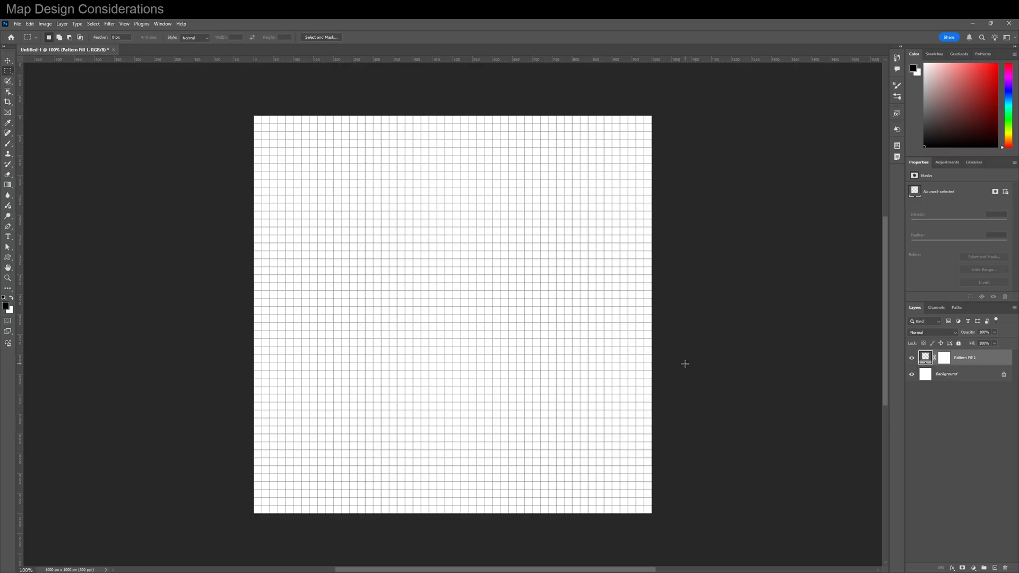
{"action": "left_click", "coordinate": [912, 360]}
{"action": "left_click", "coordinate": [911, 359]}
{"action": "left_click", "coordinate": [912, 359]}
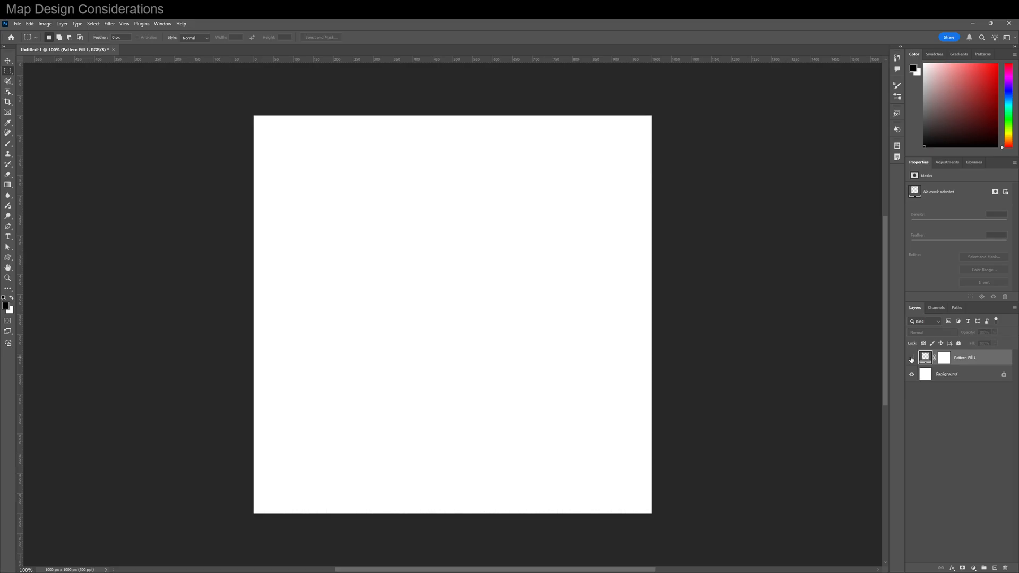
{"action": "left_click", "coordinate": [912, 359]}
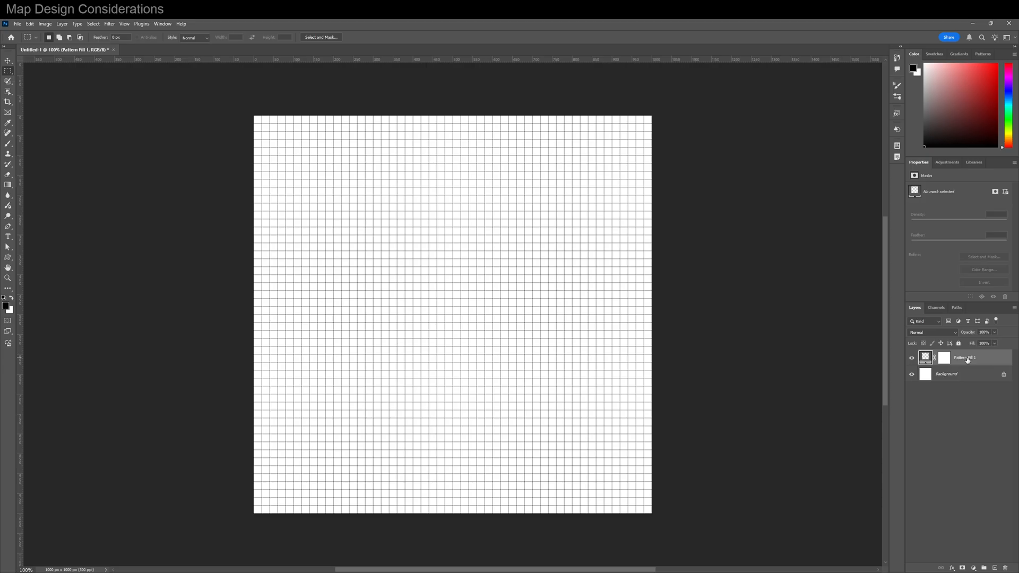
Set the pattern fill layer to 40% opacity with the Multiply blend mode
{"action": "left_click", "coordinate": [988, 333]}
{"action": "type", "text": "40"}
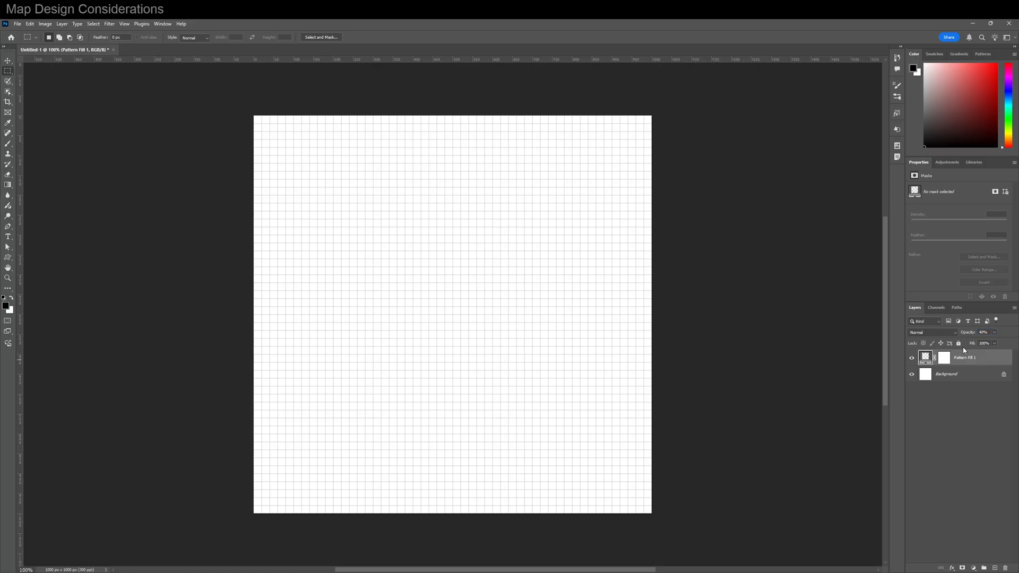
{"action": "left_click", "coordinate": [942, 333]}
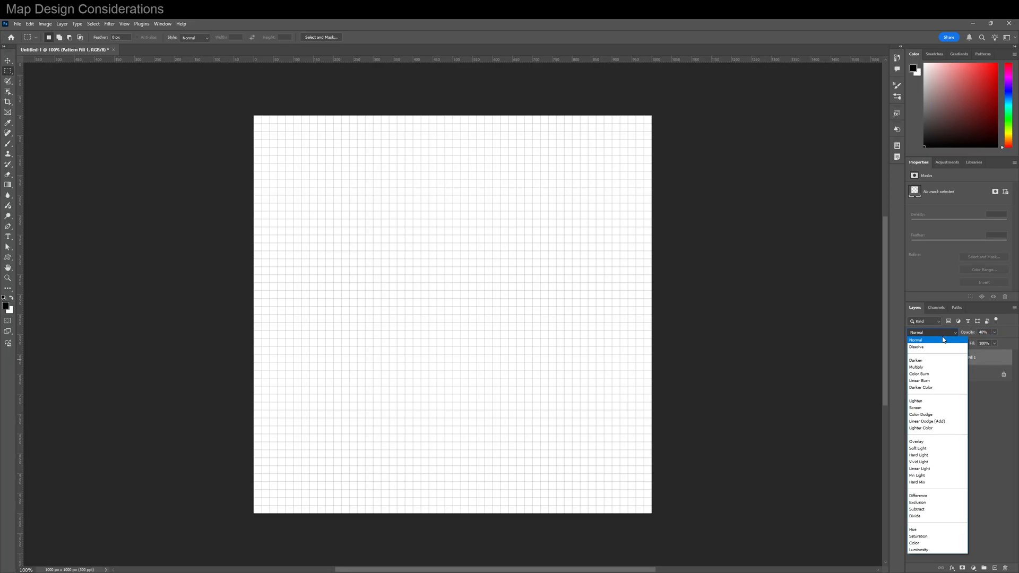
{"action": "left_click", "coordinate": [926, 368]}
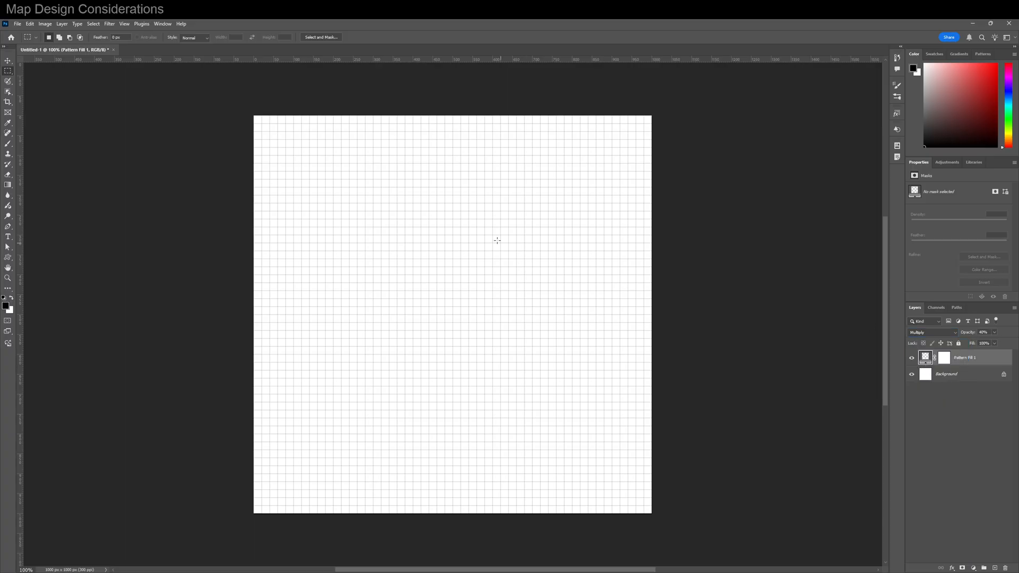
Lock the pattern fill layer and, with the Background layer selected, replace its display with the document grid
{"action": "left_click", "coordinate": [959, 344]}
{"action": "left_click", "coordinate": [967, 376]}
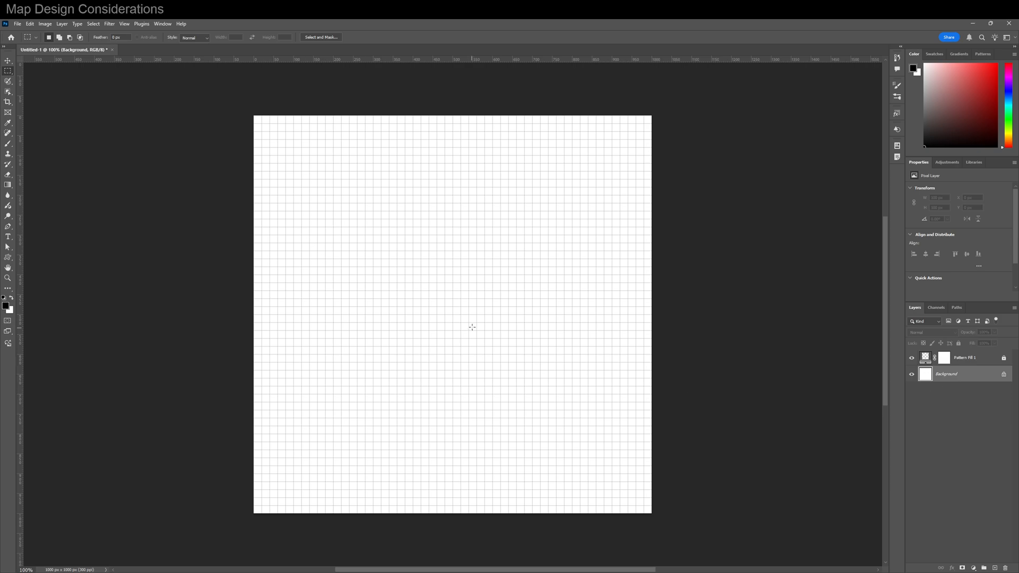
{"action": "left_click", "coordinate": [911, 358]}
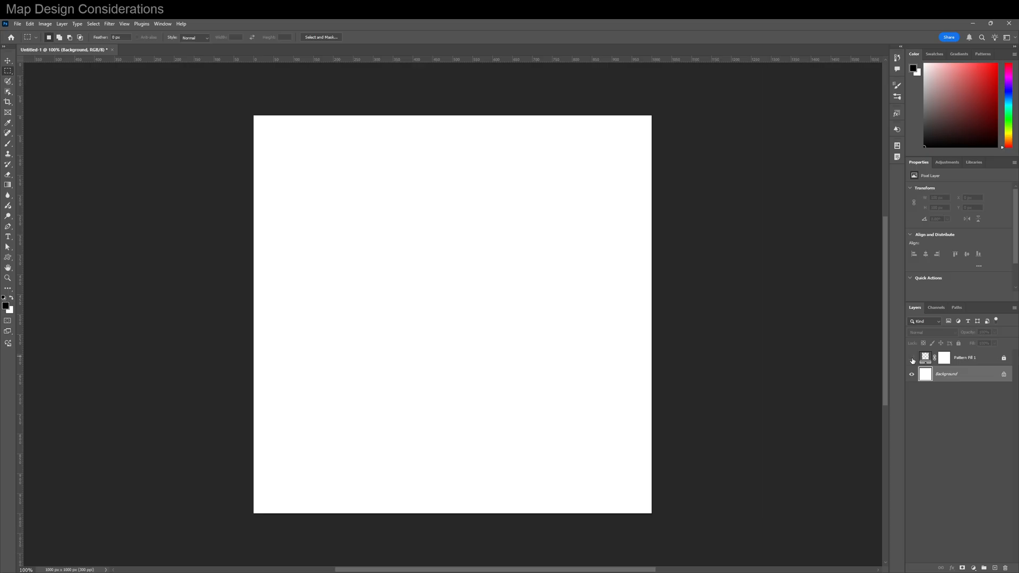
{"action": "key", "text": "ctrl+apostrophe"}
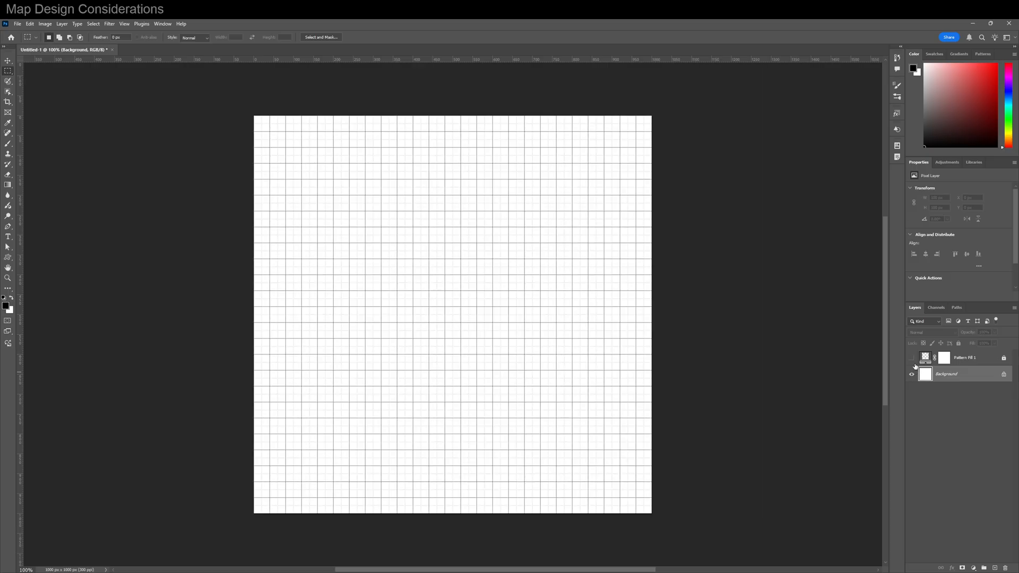
{"action": "left_click", "coordinate": [913, 359]}
Try a freehand Brush stroke on the Background layer and undo it
{"action": "key", "text": "b"}
{"action": "mouse_move", "coordinate": [334, 202]}
{"action": "left_mouse_down"}
{"action": "mouse_move", "coordinate": [405, 226]}
{"action": "mouse_move", "coordinate": [431, 336]}
{"action": "mouse_move", "coordinate": [419, 391]}
{"action": "left_mouse_up"}
{"action": "key", "text": "ctrl+z"}
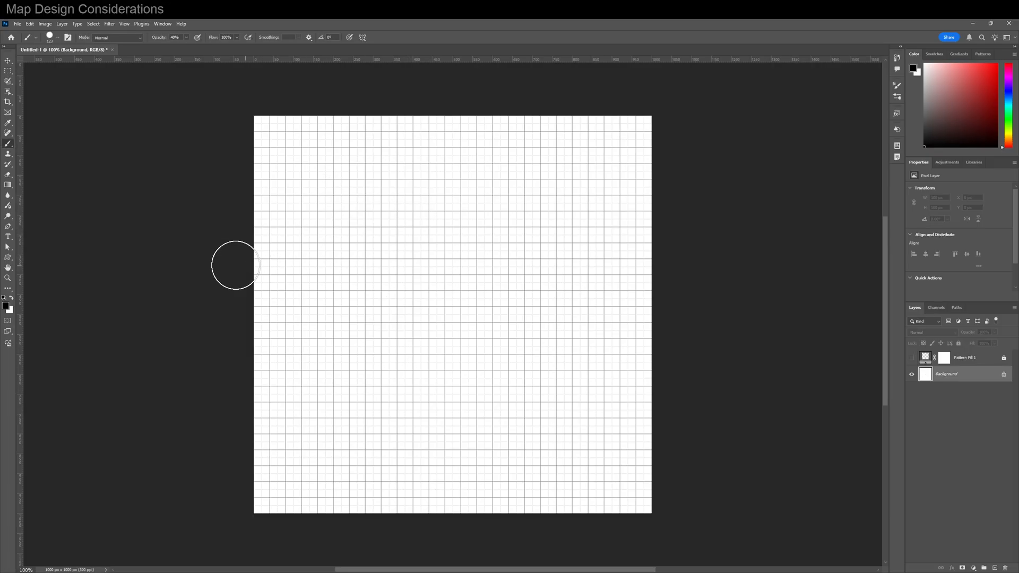
Set the brush to 100% opacity and 1 px size, testing it with a freehand stroke that is undone
{"action": "left_click_drag", "start_coordinate": [166, 41], "coordinate": [398, 48]}
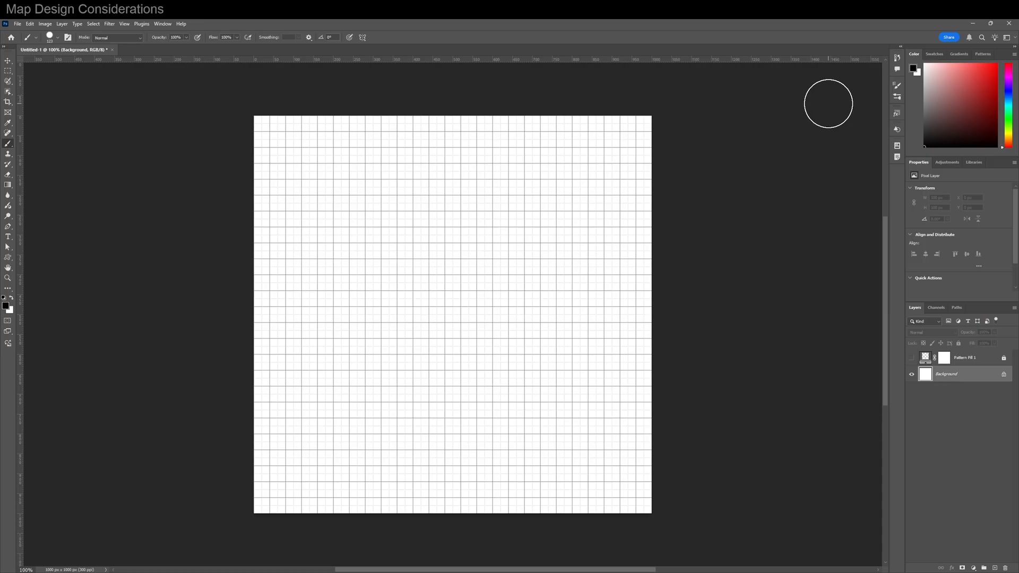
{"action": "key", "text": "F5"}
{"action": "left_click_drag", "start_coordinate": [821, 152], "coordinate": [802, 153]}
{"action": "mouse_move", "coordinate": [460, 218]}
{"action": "left_mouse_down"}
{"action": "mouse_move", "coordinate": [492, 394]}
{"action": "mouse_move", "coordinate": [578, 333]}
{"action": "mouse_move", "coordinate": [556, 196]}
{"action": "left_mouse_up"}
{"action": "key", "text": "ctrl+z"}
{"action": "key", "text": "ctrl+z"}
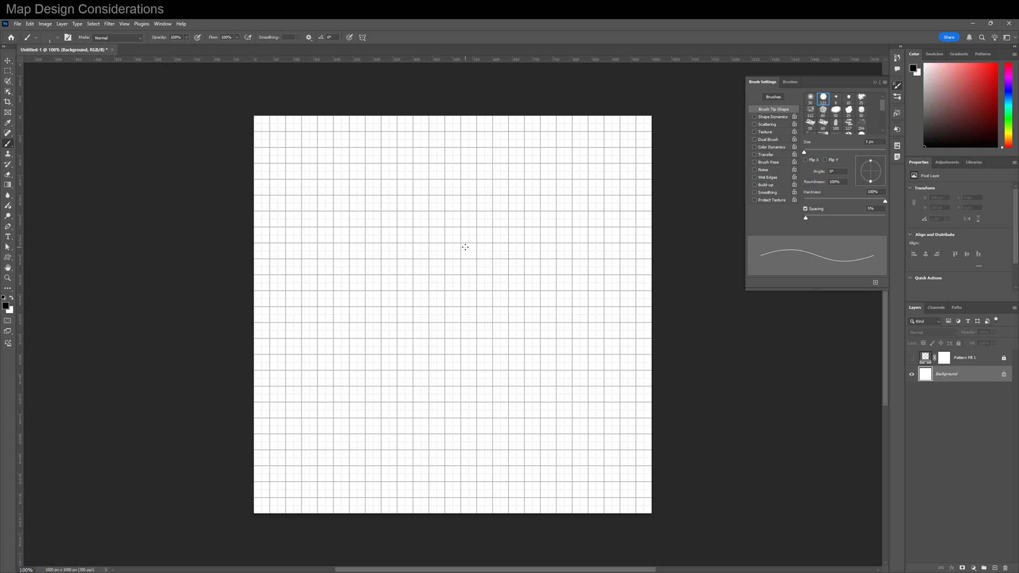
{"action": "left_click", "coordinate": [875, 83]}
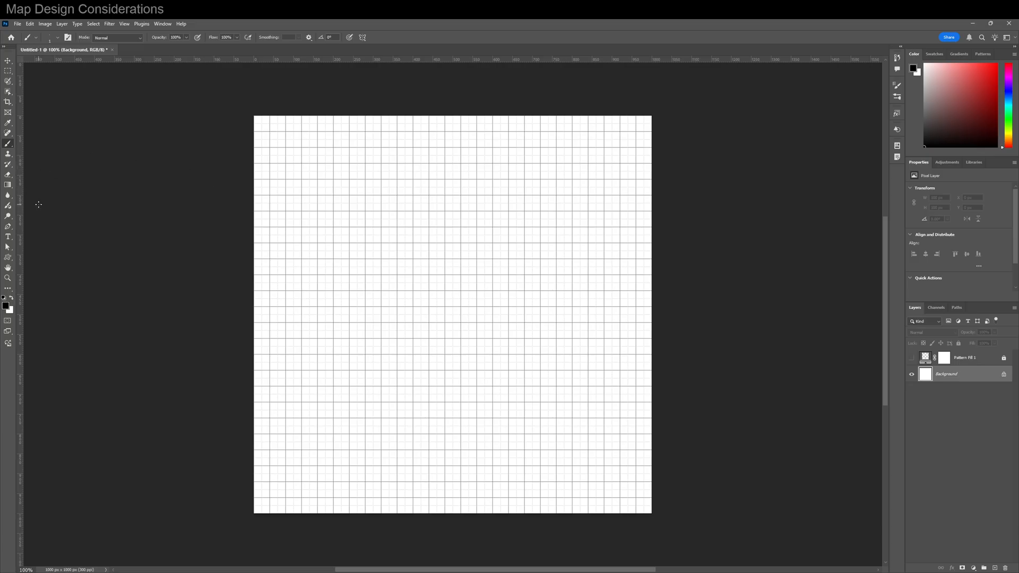
With the Pen tool in Shape mode, draw a vertical wall line about 160 px long near the canvas's upper-left corner
{"action": "key", "text": "p"}
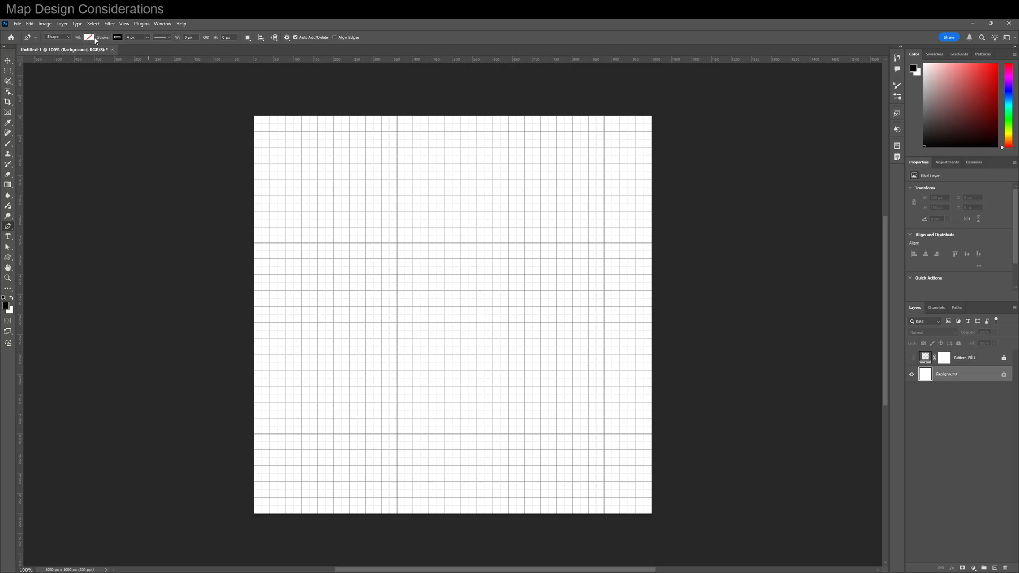
{"action": "left_click", "coordinate": [61, 36]}
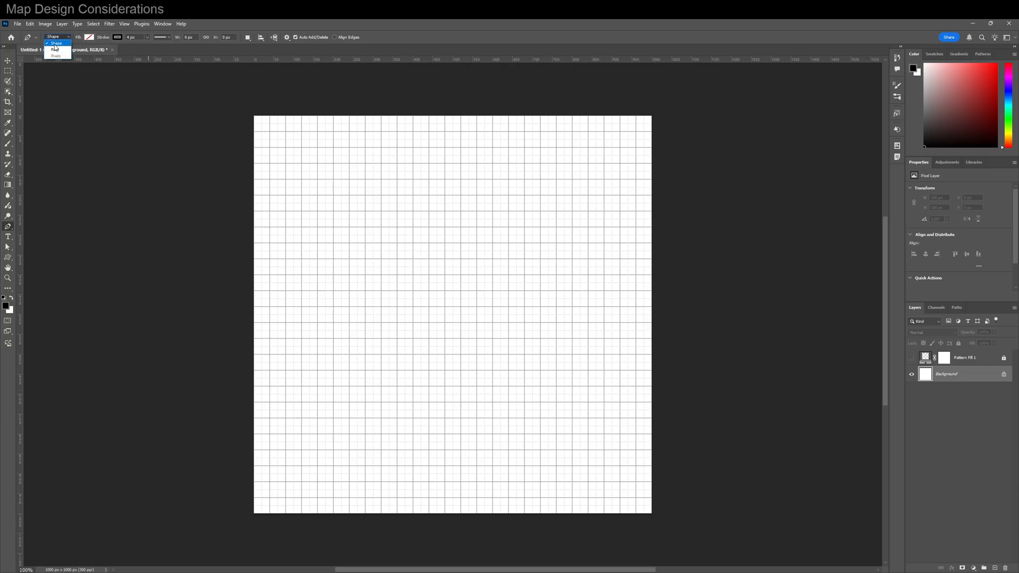
{"action": "left_click", "coordinate": [90, 38]}
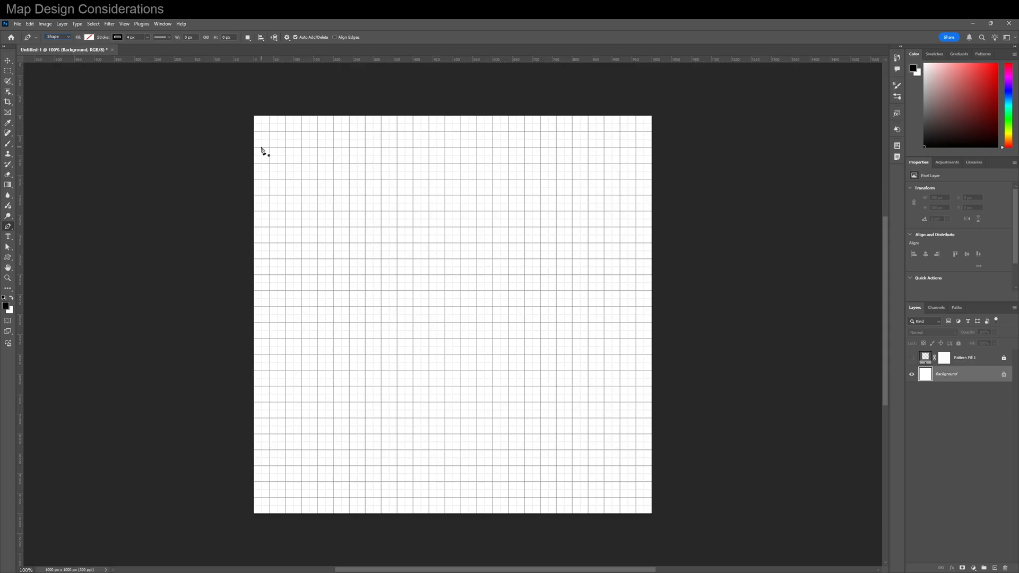
{"action": "left_click", "coordinate": [286, 148]}
{"action": "left_click", "coordinate": [285, 210]}
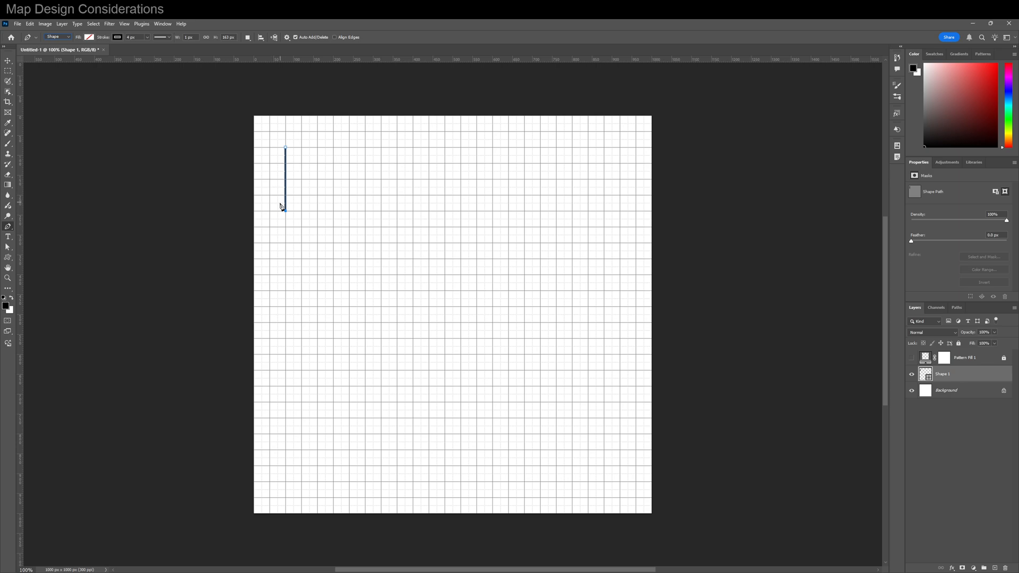
Set the wall line's stroke width to 20 px
{"action": "left_click", "coordinate": [130, 38]}
{"action": "key", "text": "Return"}
{"action": "left_click", "coordinate": [126, 38]}
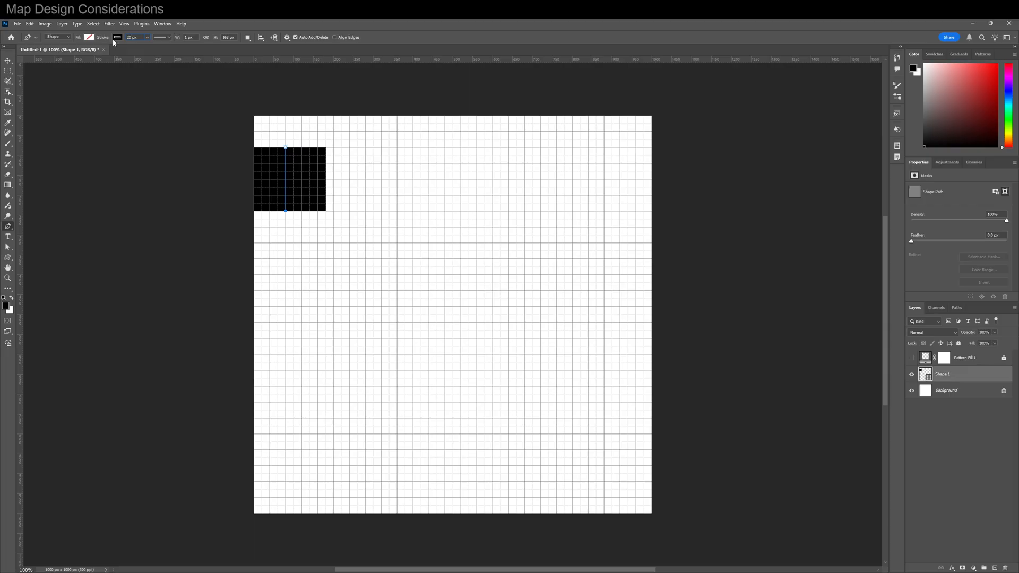
{"action": "key", "text": "Return"}
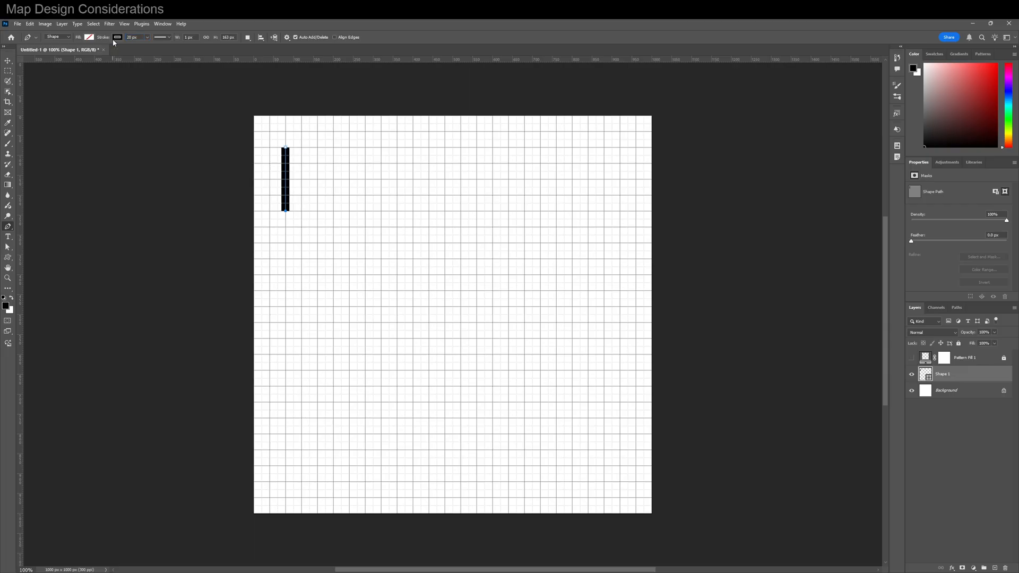
Try the Outside stroke alignment on the wall line, settling on Inside
{"action": "left_click", "coordinate": [168, 38]}
{"action": "left_click", "coordinate": [139, 122]}
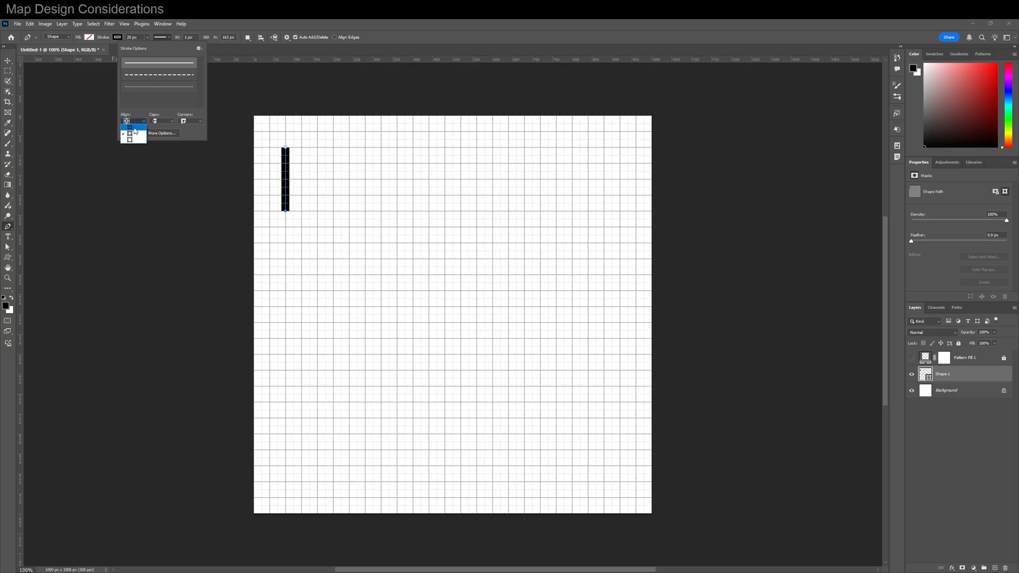
{"action": "left_click", "coordinate": [133, 141]}
{"action": "left_click", "coordinate": [137, 122]}
{"action": "left_click", "coordinate": [138, 130]}
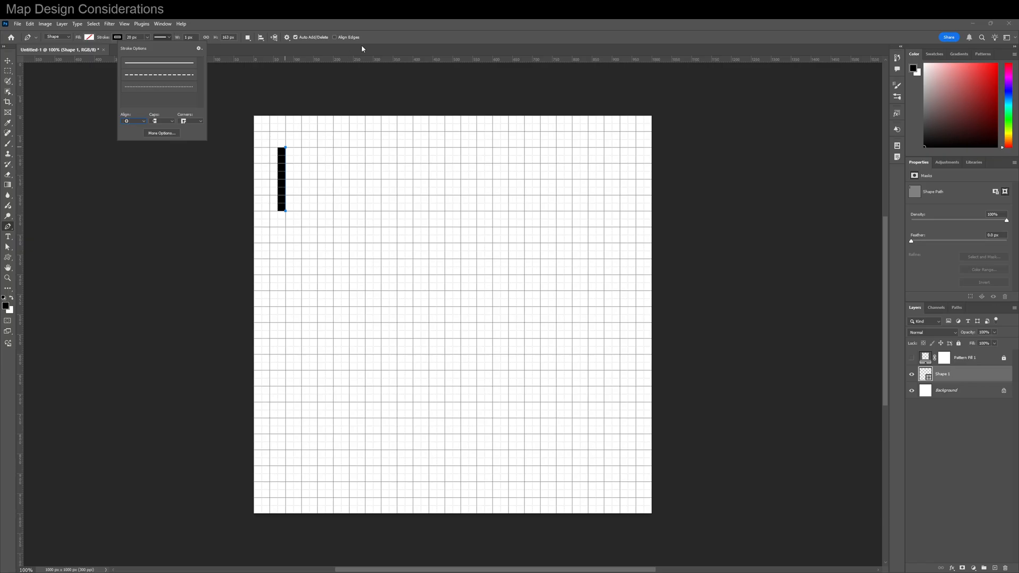
{"action": "left_click", "coordinate": [394, 35]}
Extend the wall line along the grid into a closed eight-cornered room about 400 × 400 px, with diagonal and straight walls
{"action": "left_click", "coordinate": [285, 211]}
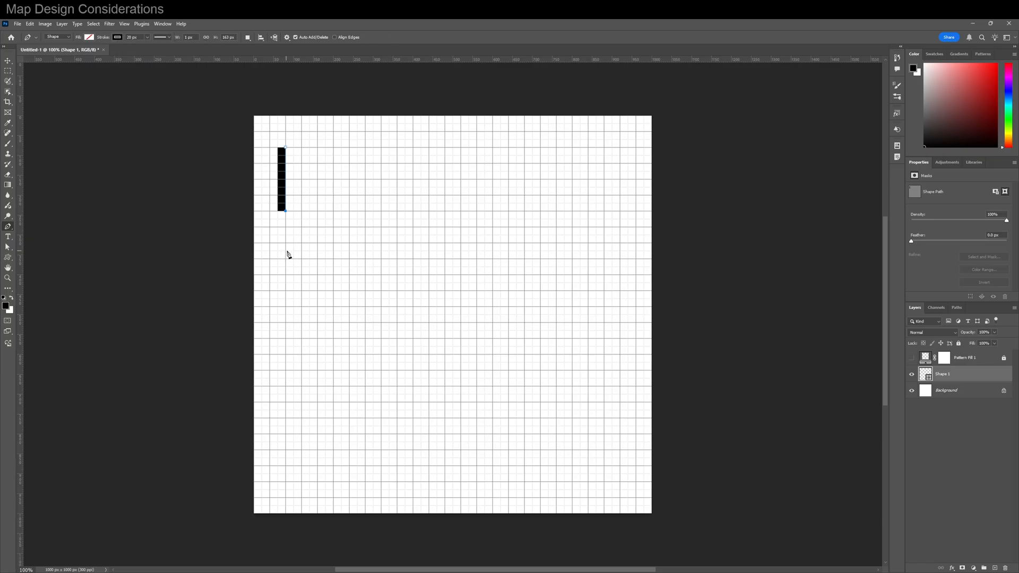
{"action": "left_click", "coordinate": [317, 259]}
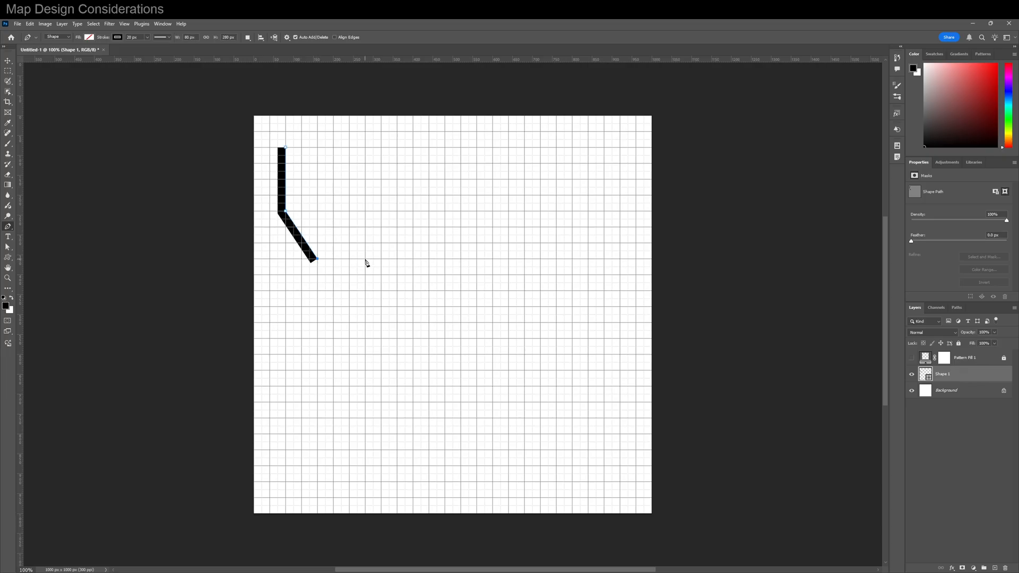
{"action": "left_click", "coordinate": [365, 259]}
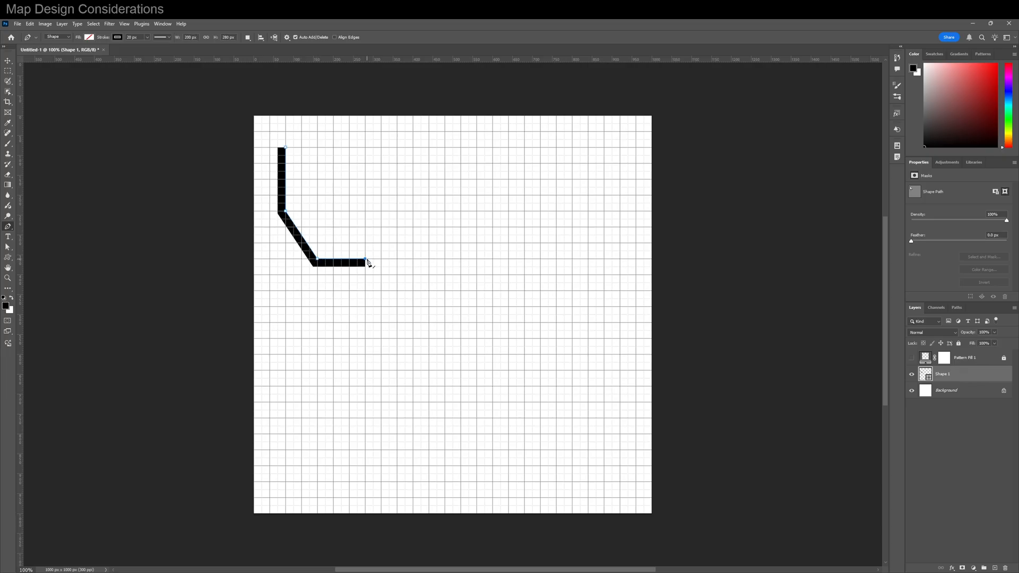
{"action": "left_click", "coordinate": [397, 307]}
{"action": "left_click", "coordinate": [445, 307]}
{"action": "left_click", "coordinate": [444, 227]}
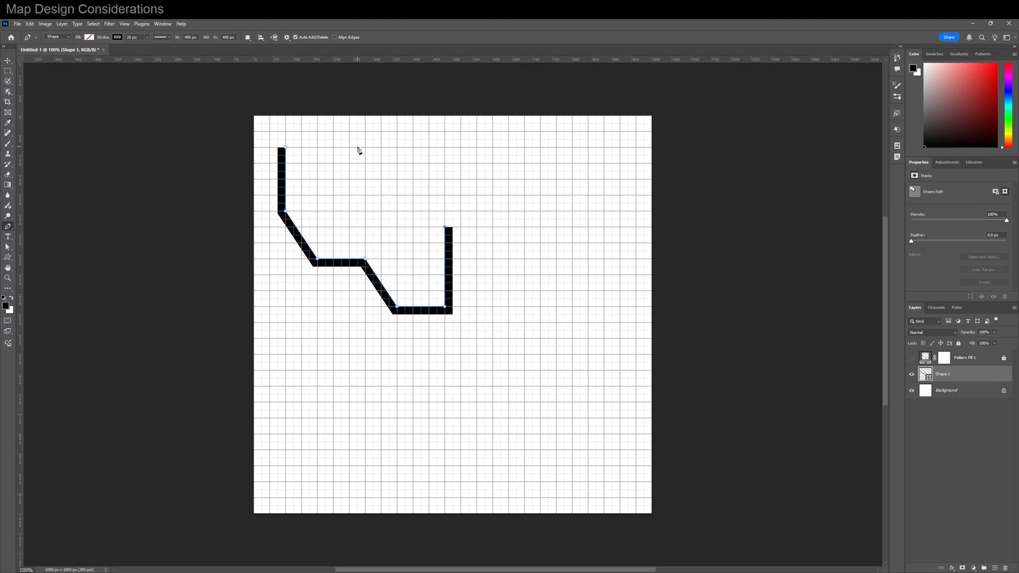
{"action": "left_click", "coordinate": [365, 147]}
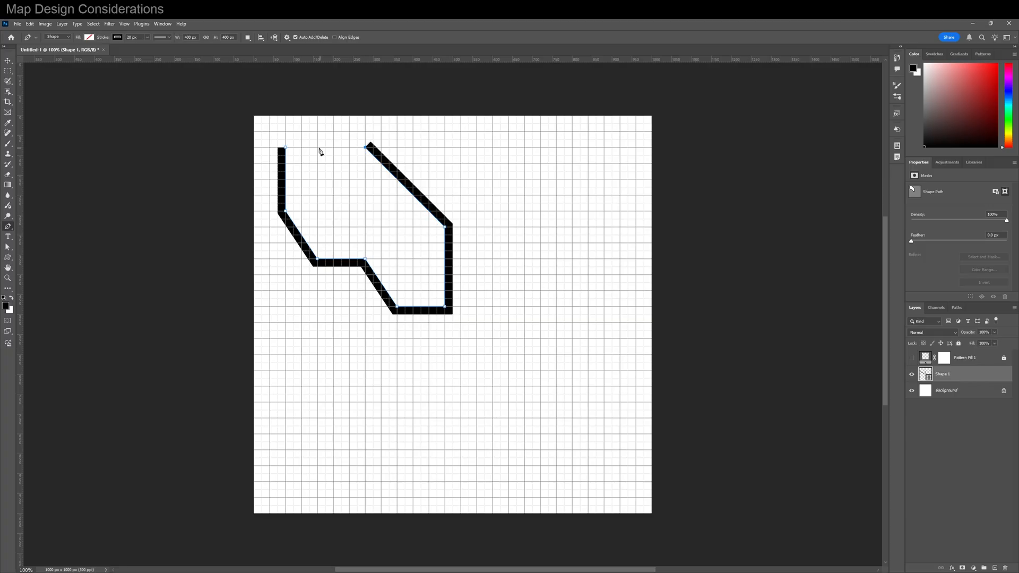
{"action": "left_click", "coordinate": [286, 148]}
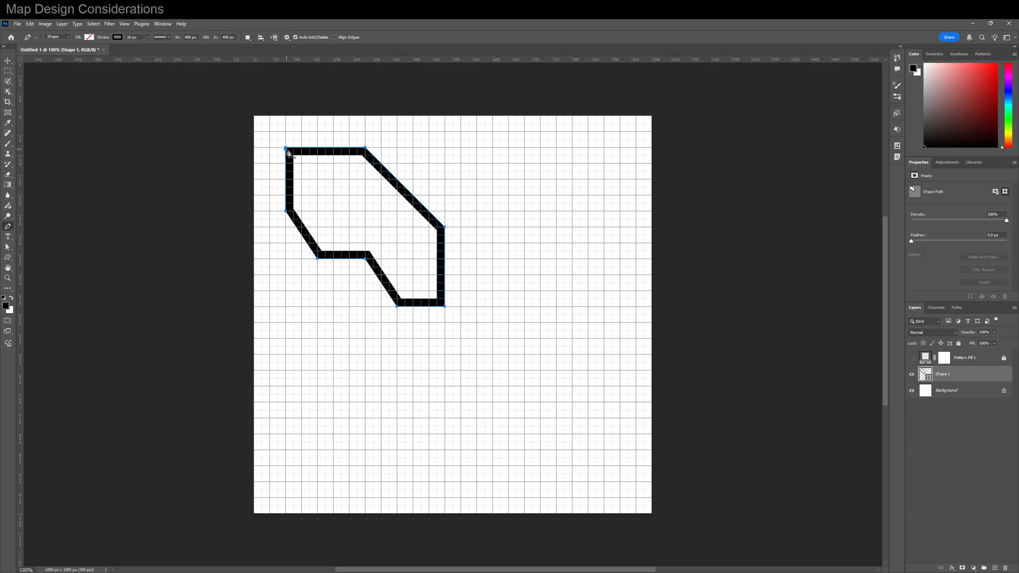
Change the closed room shape's stroke alignment to Outside
{"action": "left_click", "coordinate": [168, 38]}
{"action": "left_click", "coordinate": [135, 121]}
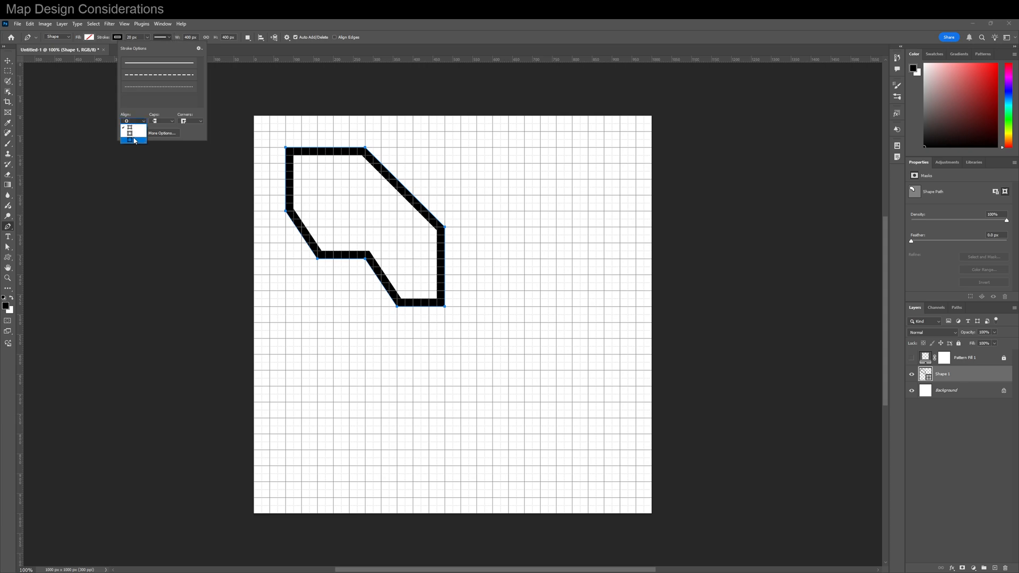
{"action": "left_click", "coordinate": [133, 142]}
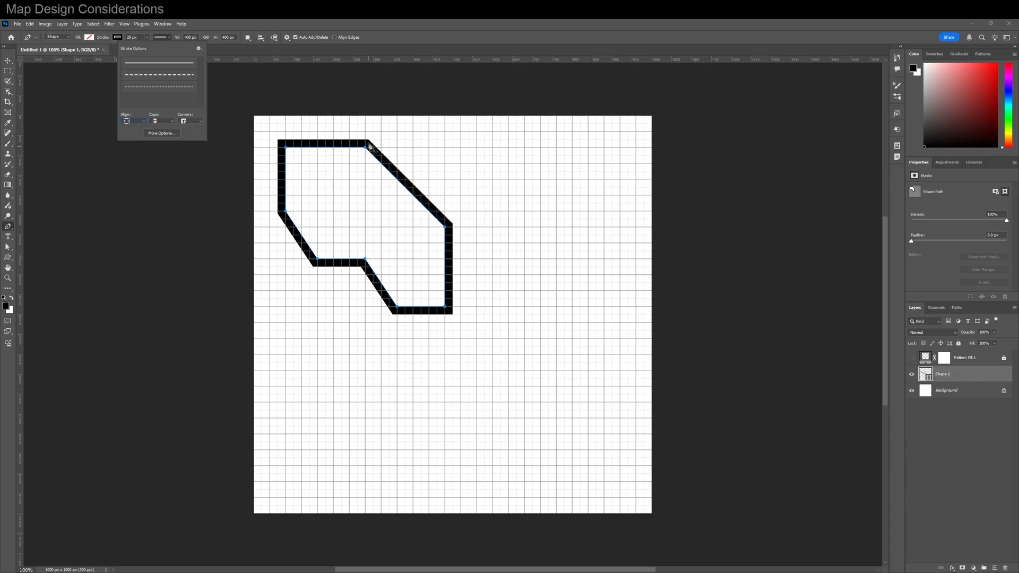
{"action": "left_click", "coordinate": [353, 262]}
{"action": "left_click", "coordinate": [353, 260]}
{"action": "left_click", "coordinate": [491, 34]}
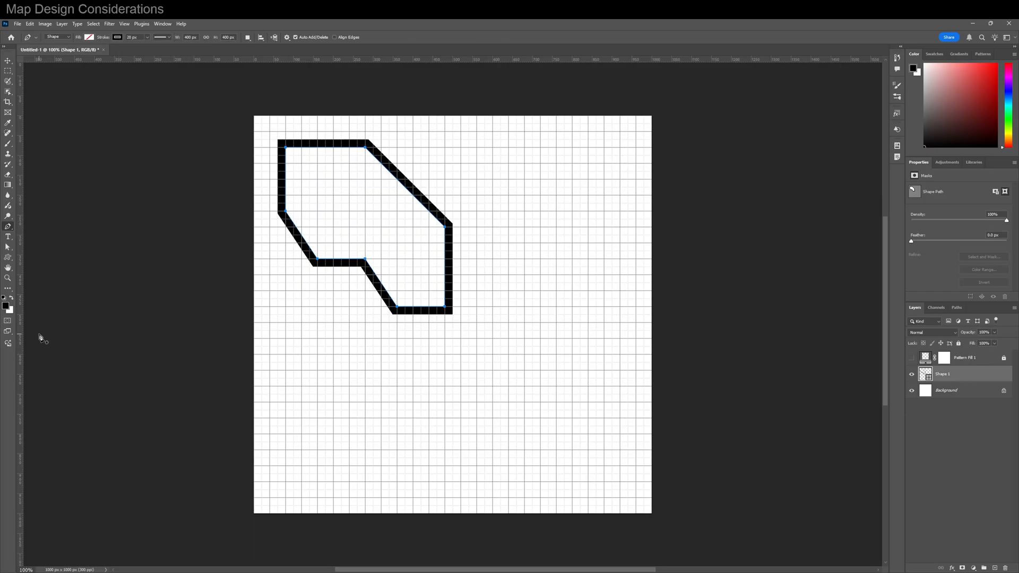
Draw a 240 × 280 px rectangle below the irregular room and shorten it from its upper edge to 240 px high
{"action": "left_click", "coordinate": [7, 257]}
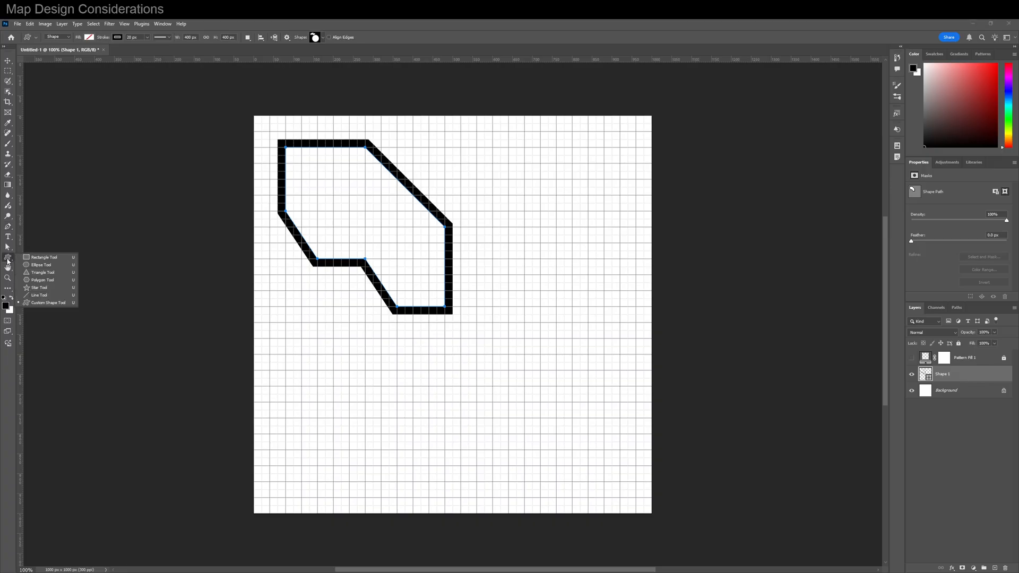
{"action": "left_click", "coordinate": [42, 263]}
{"action": "left_click_drag", "start_coordinate": [285, 354], "coordinate": [380, 465]}
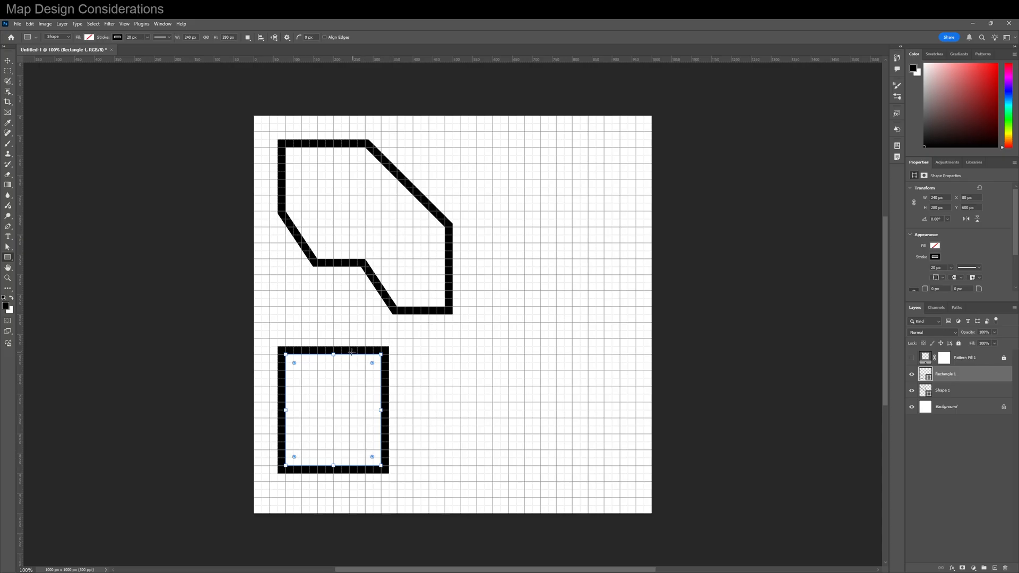
{"action": "mouse_move", "coordinate": [333, 354]}
{"action": "left_mouse_down"}
{"action": "mouse_move", "coordinate": [333, 386]}
{"action": "mouse_move", "coordinate": [334, 370]}
{"action": "left_mouse_up"}
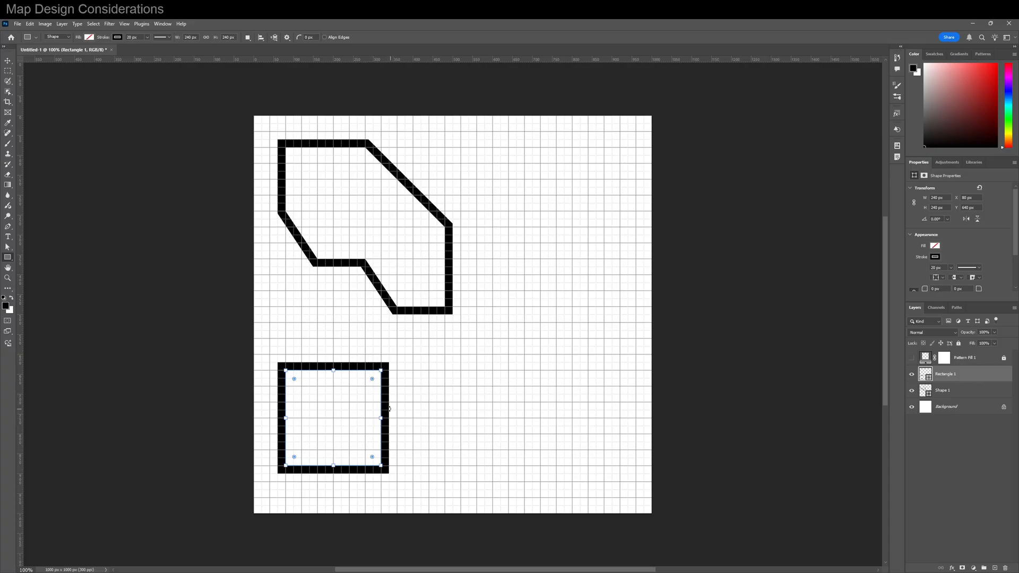
Duplicate the square room horizontally to X 660 px and bridge the two squares with a 340 × 80 px corridor rectangle
{"action": "key", "text": "v"}
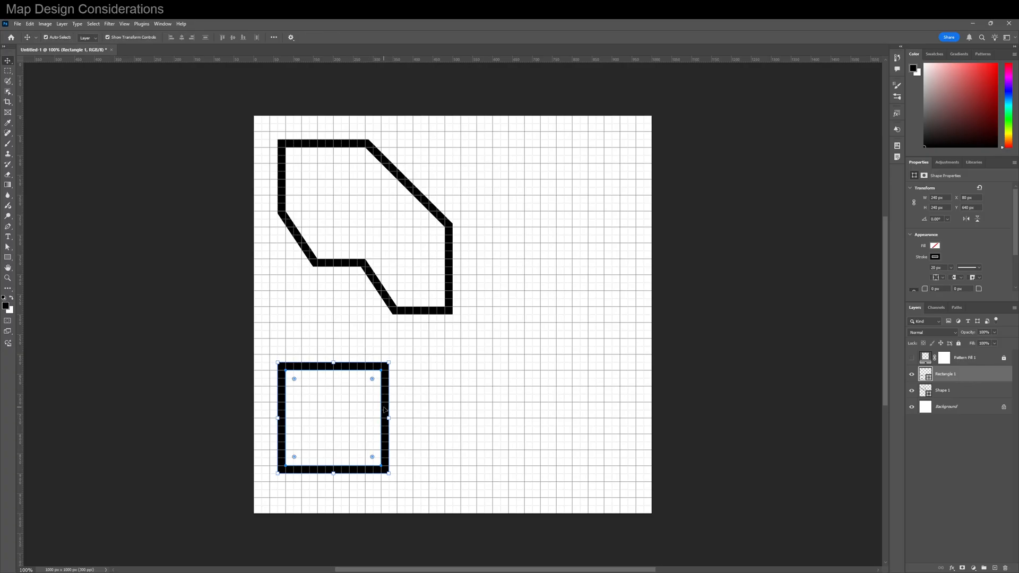
{"action": "left_click_drag", "start_coordinate": [385, 408], "coordinate": [615, 408]}
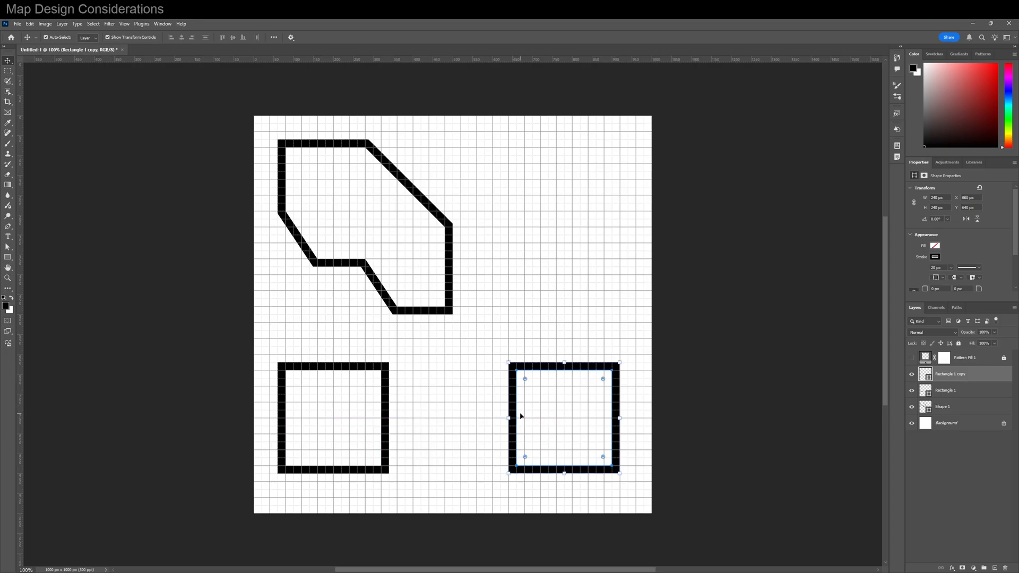
{"action": "key", "text": "u"}
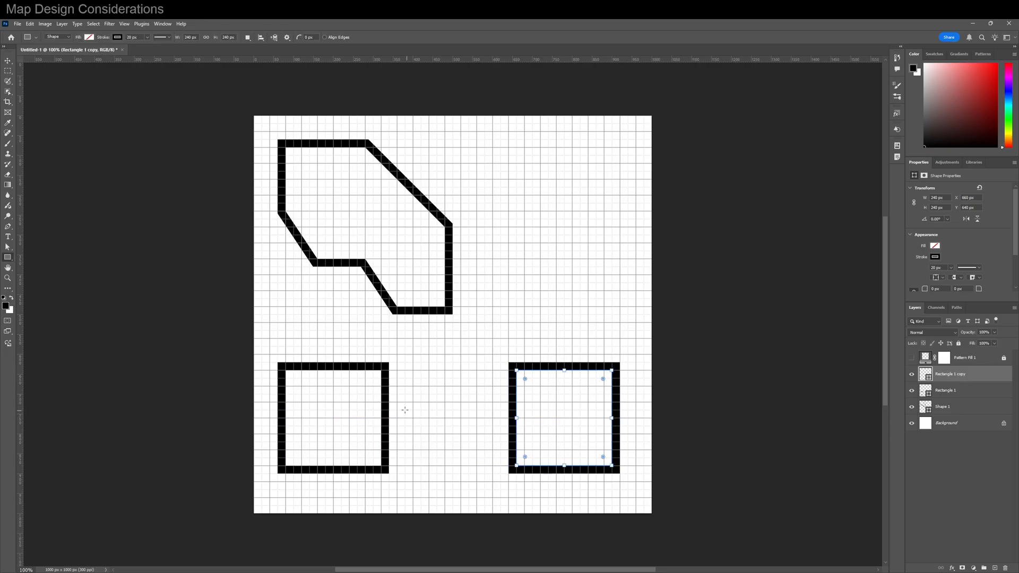
{"action": "mouse_move", "coordinate": [380, 402]}
{"action": "left_mouse_down"}
{"action": "mouse_move", "coordinate": [520, 434]}
{"action": "mouse_move", "coordinate": [516, 418]}
{"action": "left_mouse_up"}
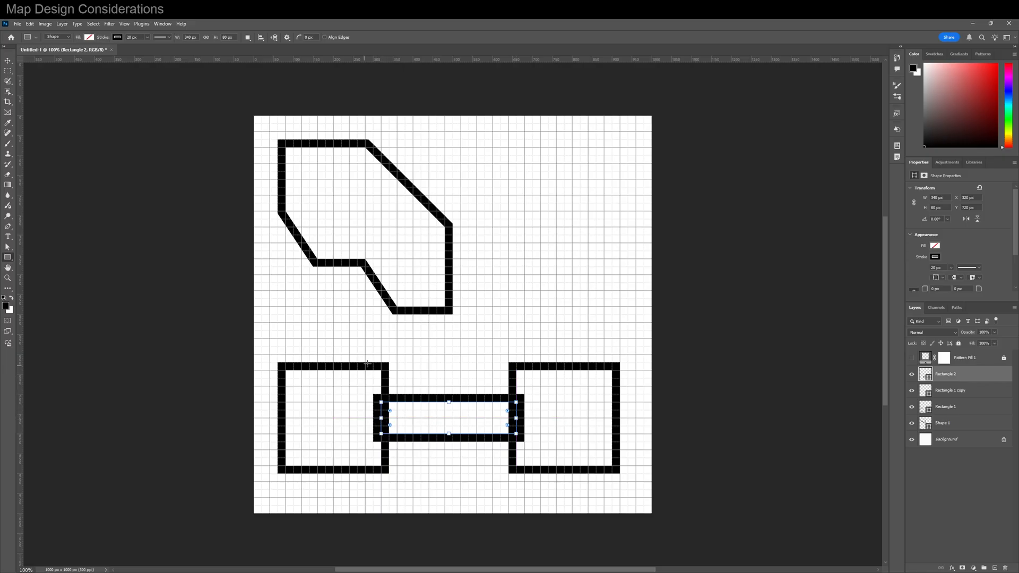
Unite the two square rooms and the connecting corridor rectangle into a single shape layer
{"action": "left_click", "coordinate": [949, 391]}
{"action": "left_click", "coordinate": [912, 391]}
{"action": "left_click", "coordinate": [912, 391]}
{"action": "left_click", "coordinate": [911, 374]}
{"action": "left_click", "coordinate": [912, 375]}
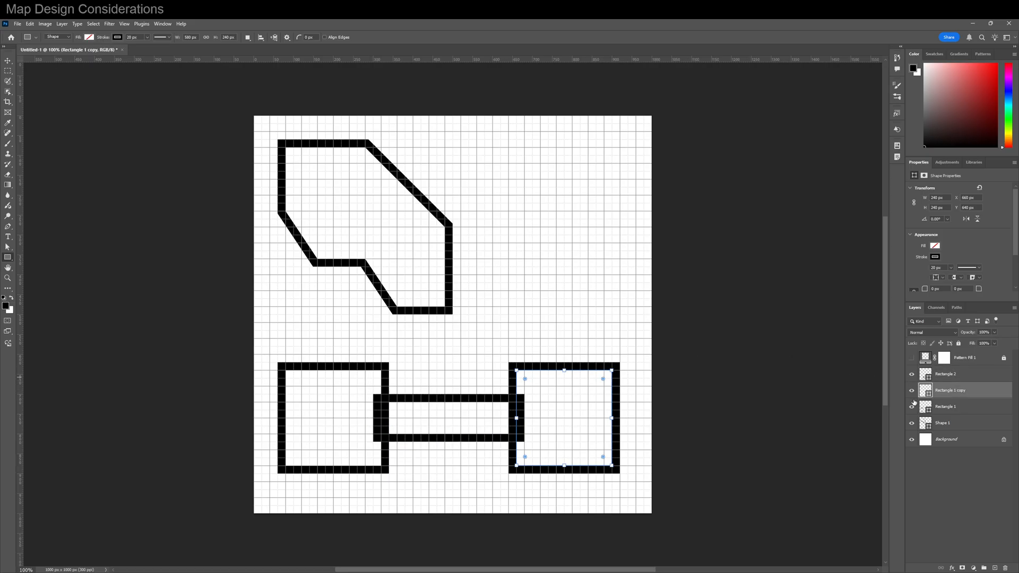
{"action": "left_click", "coordinate": [944, 408]}
{"action": "left_click", "coordinate": [946, 376], "text": "shift"}
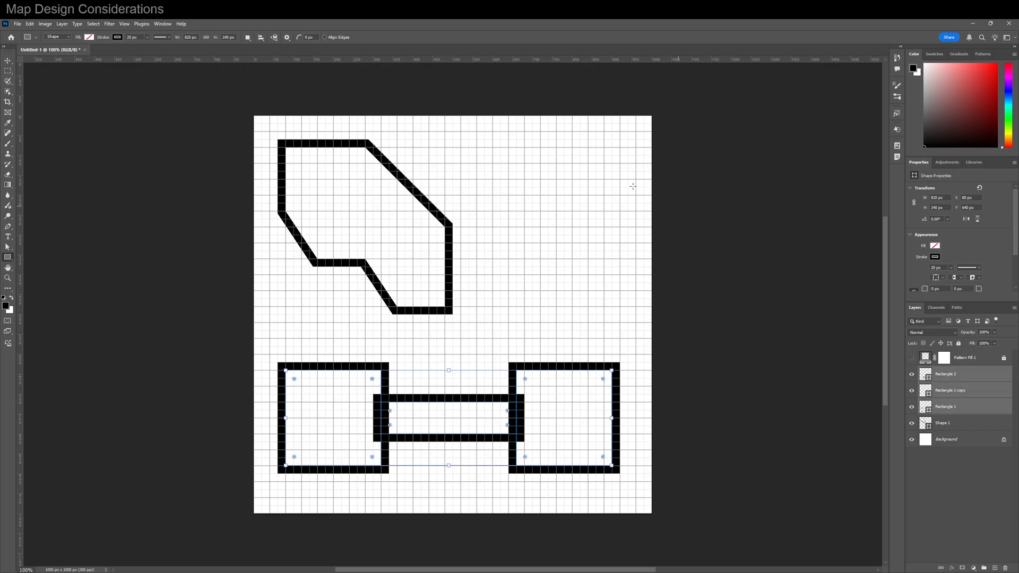
{"action": "left_click", "coordinate": [62, 24]}
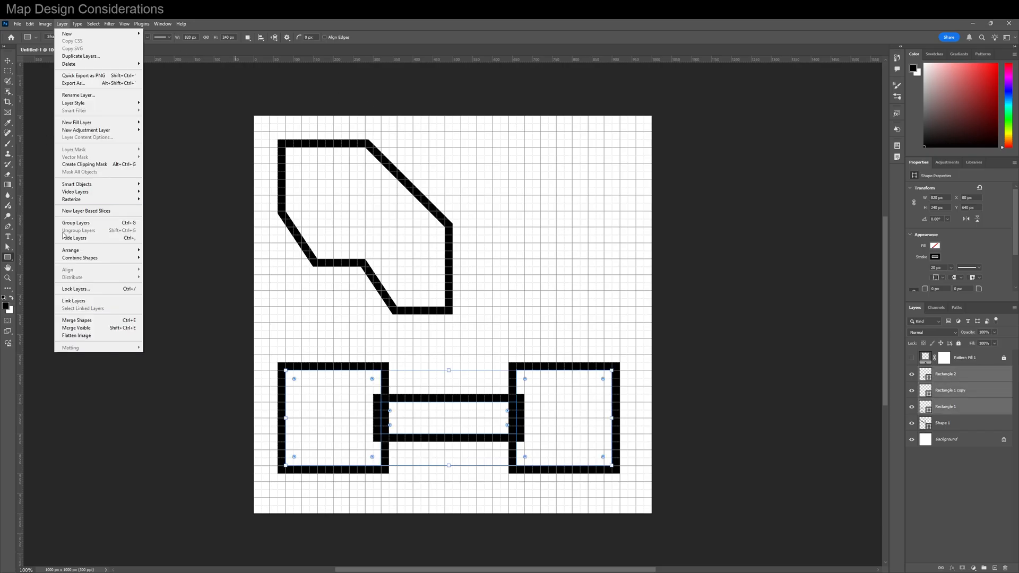
{"action": "mouse_move", "coordinate": [85, 258]}
{"action": "left_click", "coordinate": [179, 258]}
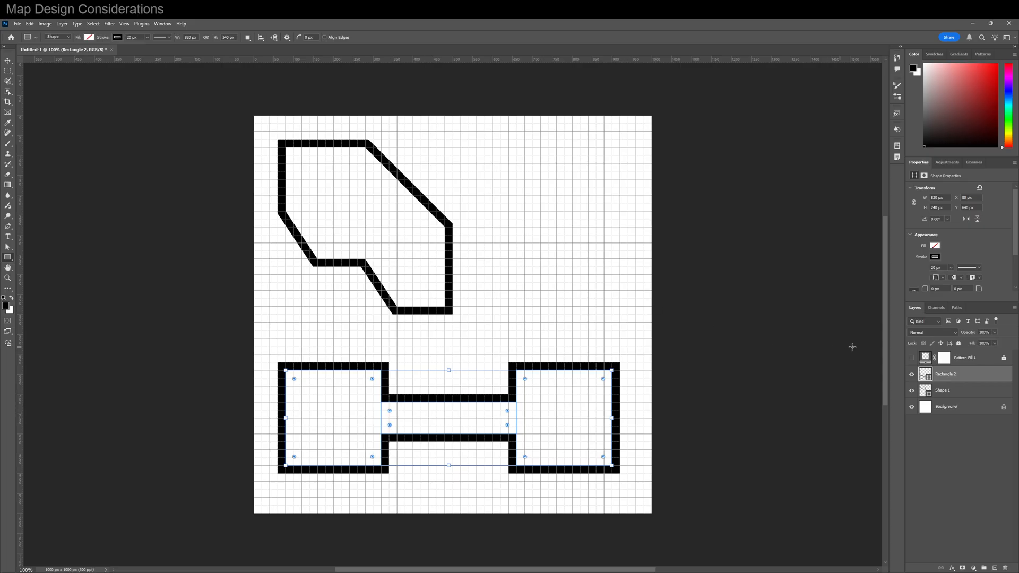
Rename the united shape layer MainCorridor and the irregular room's layer Greenhouse
{"action": "double_click", "coordinate": [947, 375]}
{"action": "type", "text": "MainCoorridor"}
{"action": "key", "text": "Return"}
{"action": "double_click", "coordinate": [944, 391]}
{"action": "type", "text": "Greenhouse"}
{"action": "key", "text": "Return"}
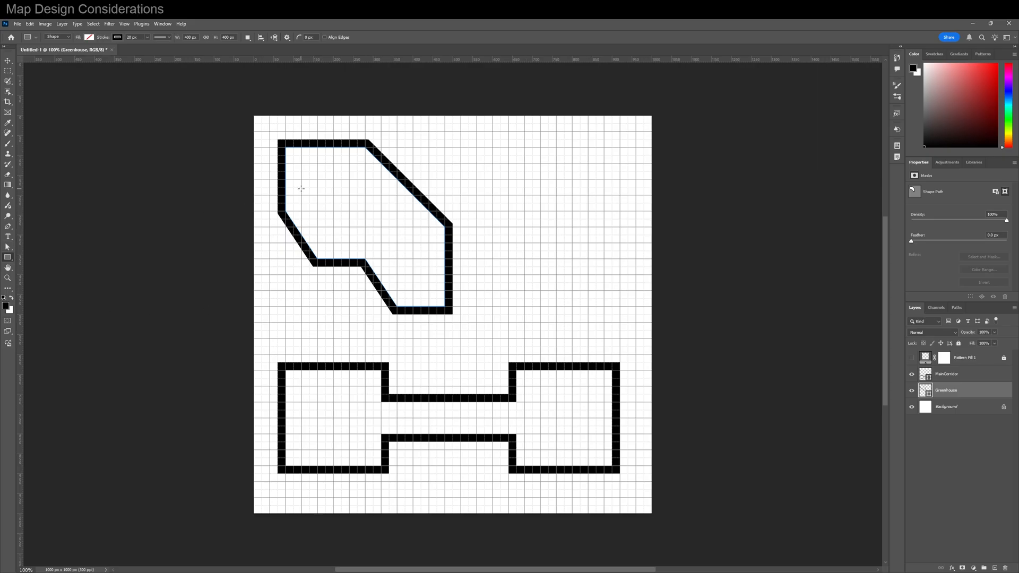
Add a new layer above Greenhouse and brush a small nested-rectangle outline about 102 × 42 px inside the irregular room
{"action": "key", "text": "b"}
{"action": "left_click", "coordinate": [994, 568]}
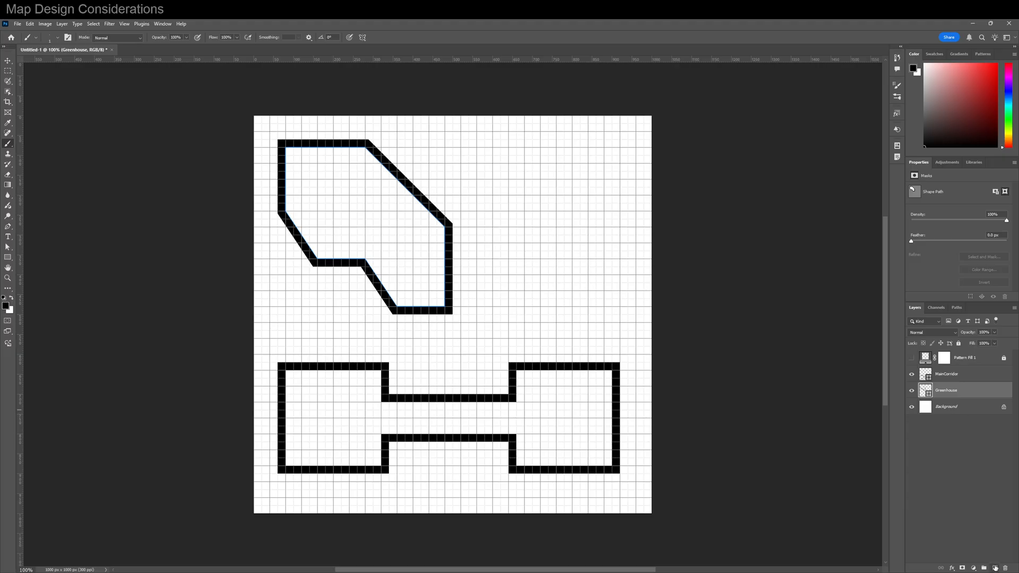
{"action": "mouse_move", "coordinate": [357, 179]}
{"action": "left_mouse_down"}
{"action": "mouse_move", "coordinate": [370, 199]}
{"action": "mouse_move", "coordinate": [388, 193]}
{"action": "mouse_move", "coordinate": [364, 202]}
{"action": "mouse_move", "coordinate": [364, 218]}
{"action": "mouse_move", "coordinate": [405, 223]}
{"action": "mouse_move", "coordinate": [404, 204]}
{"action": "mouse_move", "coordinate": [360, 202]}
{"action": "left_mouse_up"}
{"action": "key", "text": "ctrl+z"}
{"action": "key", "text": "ctrl+z"}
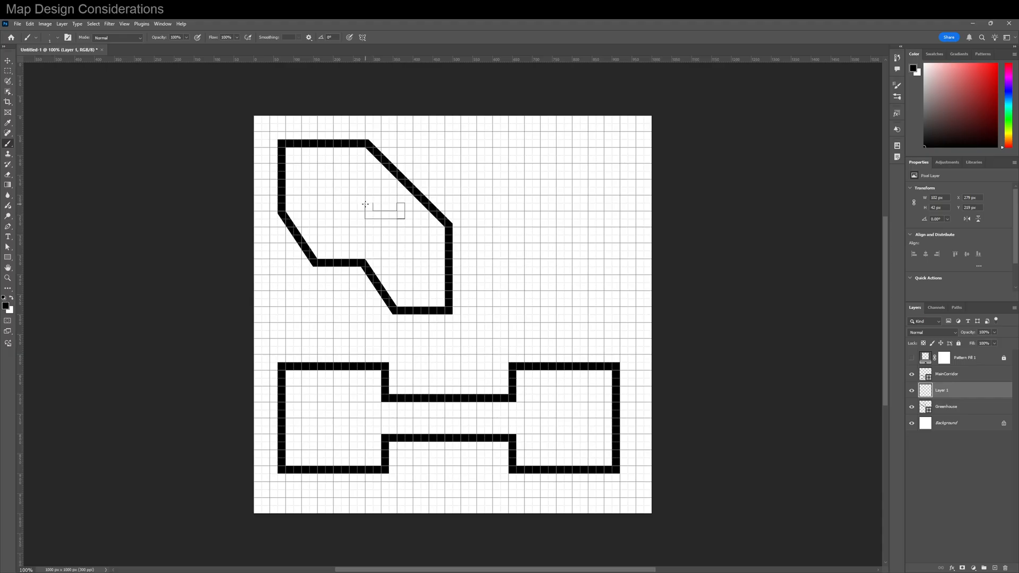
{"action": "left_click_drag", "start_coordinate": [372, 205], "coordinate": [397, 203]}
Rotate the small nested-rectangle drawing parallel to the Greenhouse's diagonal wall and move it next to that wall
{"action": "key", "text": "ctrl+t"}
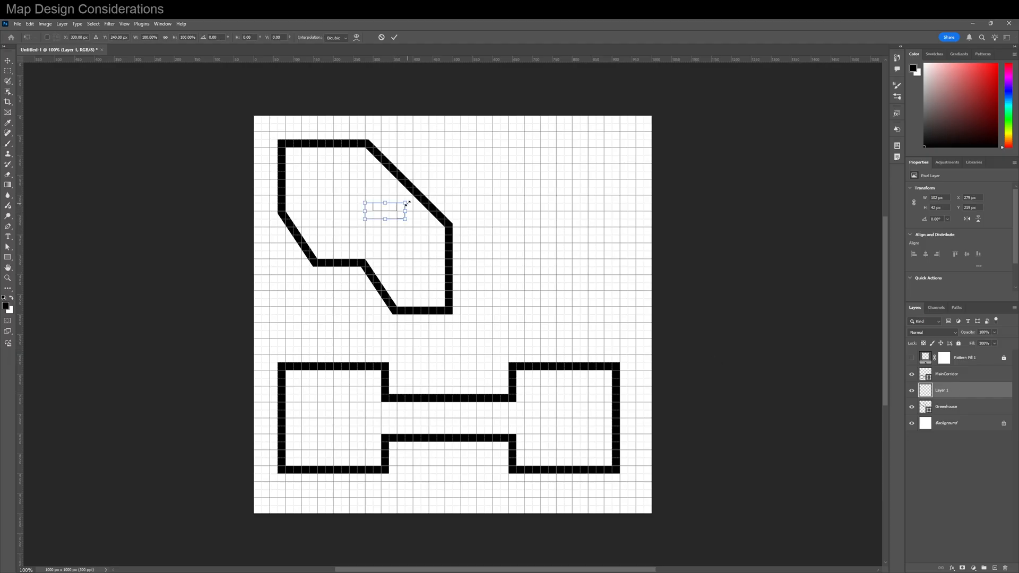
{"action": "left_click_drag", "start_coordinate": [410, 199], "coordinate": [332, 187]}
{"action": "left_click_drag", "start_coordinate": [392, 220], "coordinate": [397, 200]}
{"action": "key", "text": "Return"}
{"action": "key", "text": "b"}
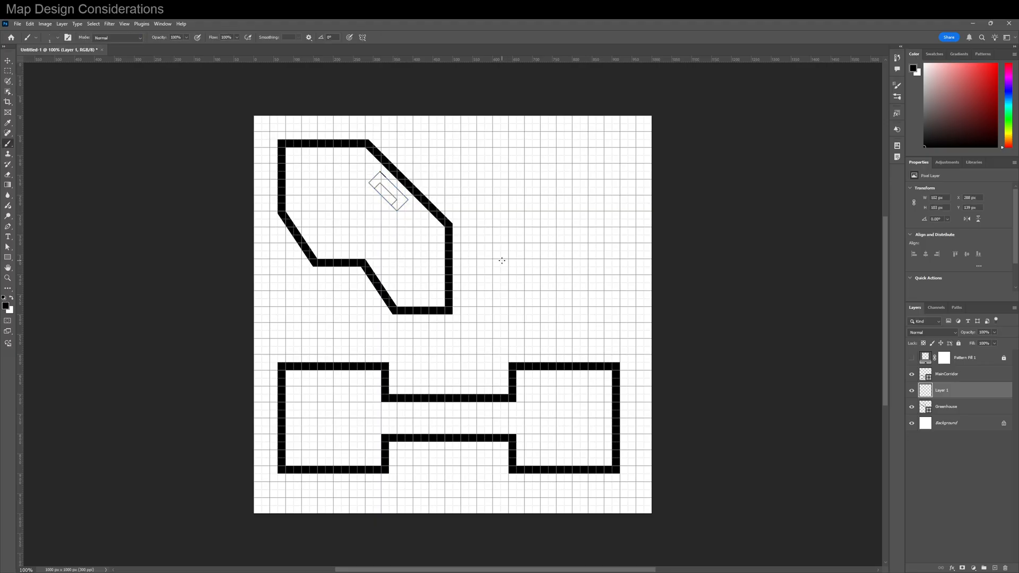
Hide the document grid and show the pattern fill layer's grid over the map
{"action": "key", "text": "ctrl+apostrophe"}
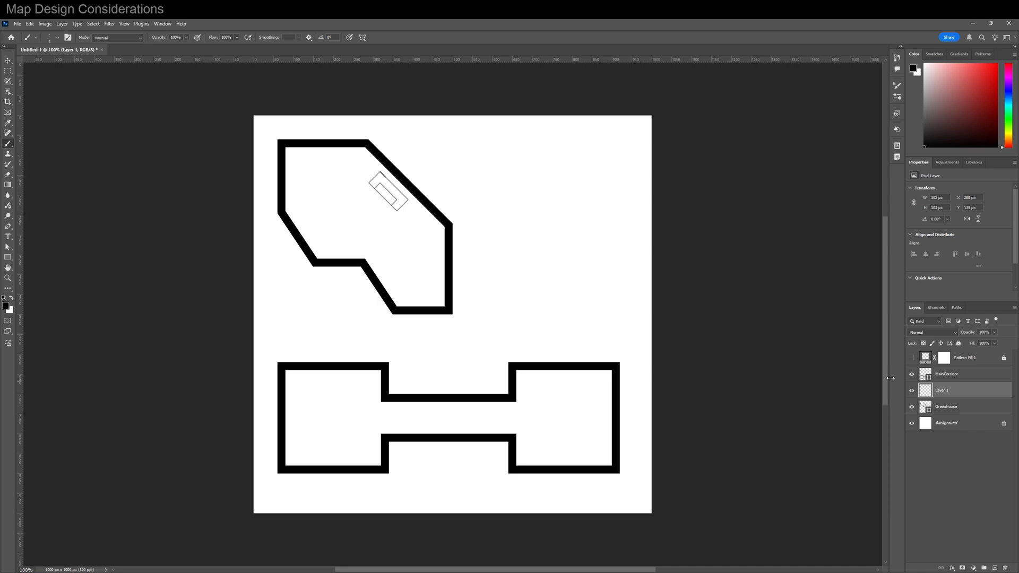
{"action": "left_click", "coordinate": [912, 358]}
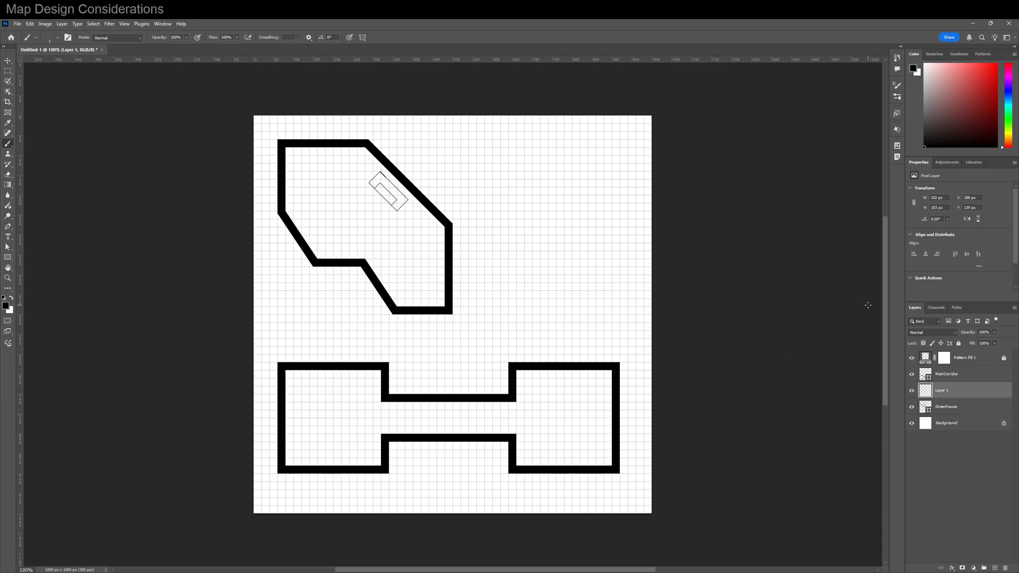
Move the nested-rectangle drawing's layer above MainCorridor and rename it Couch
{"action": "left_click_drag", "start_coordinate": [952, 389], "coordinate": [960, 375]}
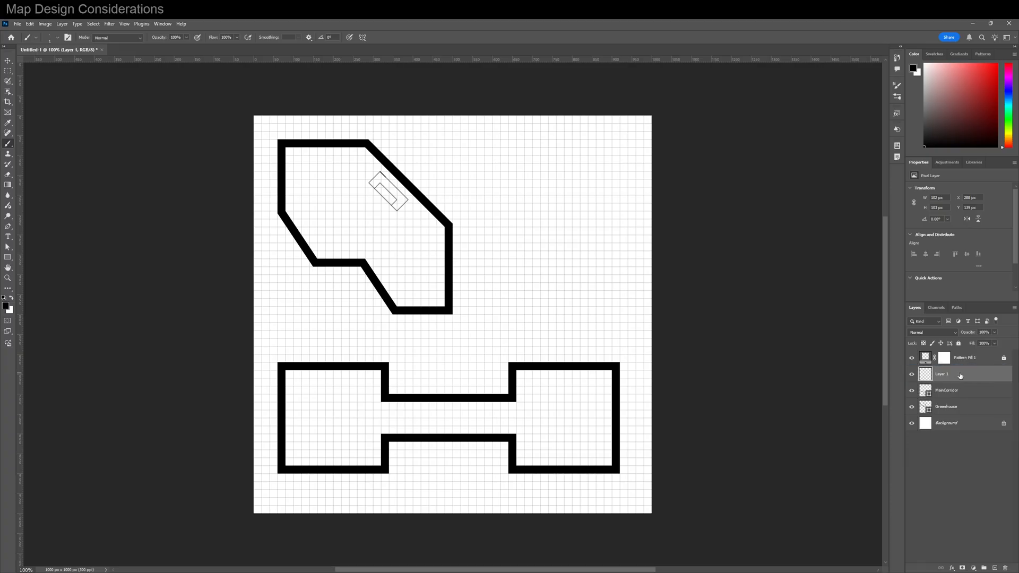
{"action": "double_click", "coordinate": [948, 374]}
{"action": "type", "text": "Couch"}
{"action": "key", "text": "Return"}
Rename the pattern fill layer Grid and make the Couch layer active
{"action": "double_click", "coordinate": [964, 358]}
{"action": "type", "text": "Gr"}
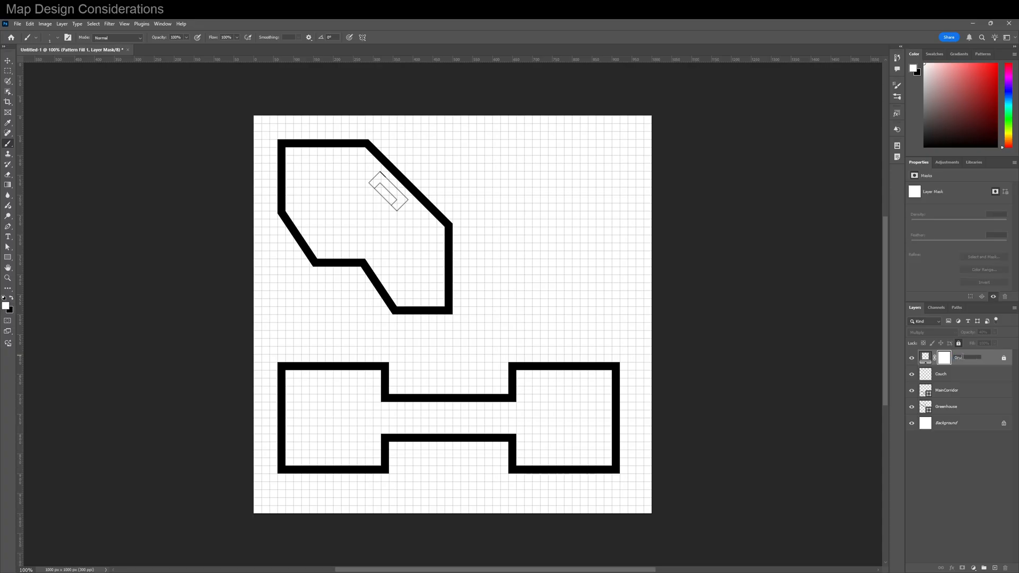
{"action": "type", "text": "id"}
{"action": "key", "text": "Return"}
{"action": "left_click", "coordinate": [959, 377]}
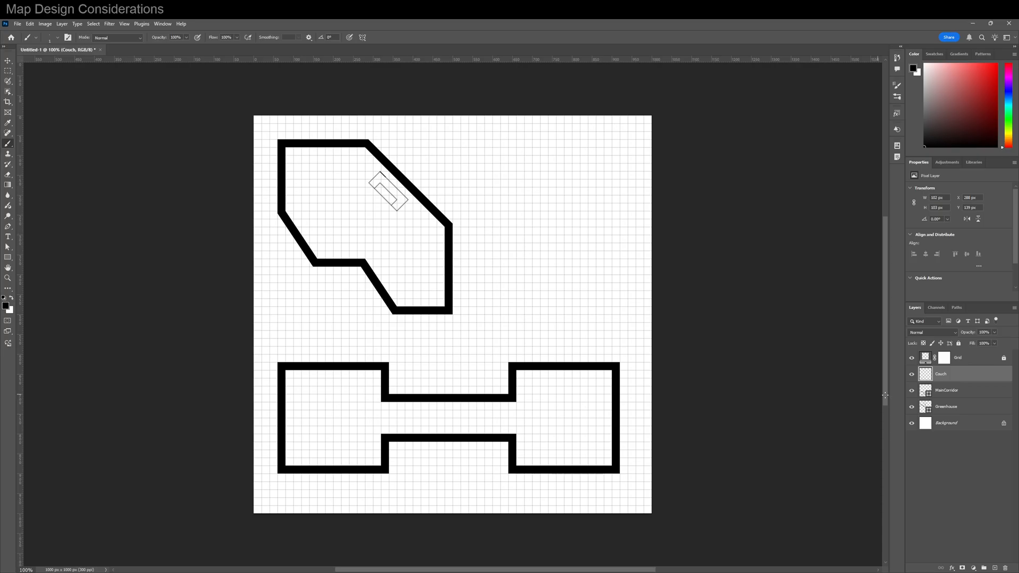
Load the interiors of the Greenhouse and MainCorridor shapes as one combined selection
{"action": "left_click", "coordinate": [925, 409]}
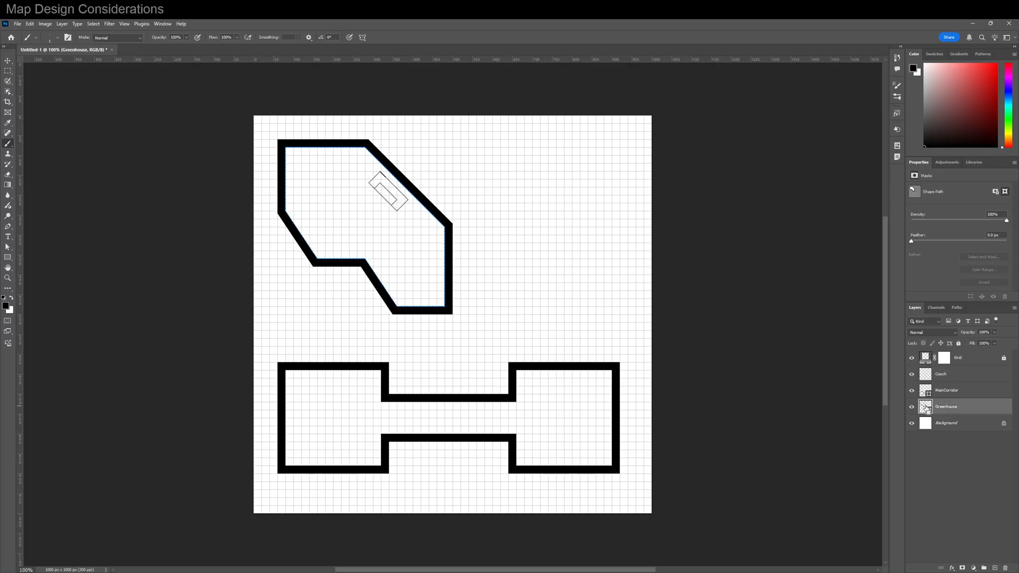
{"action": "left_click", "coordinate": [926, 391], "text": "ctrl"}
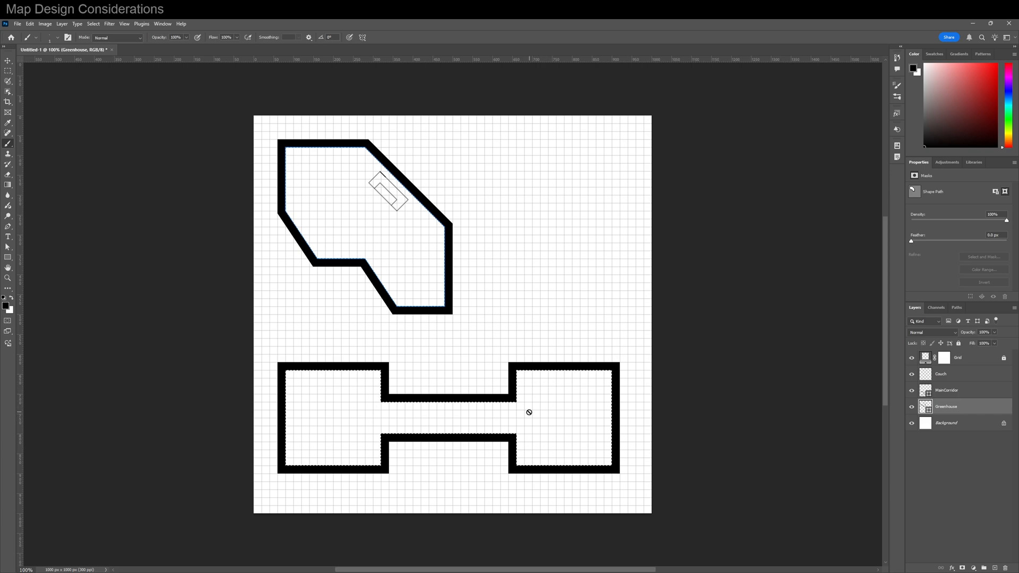
{"action": "left_click", "coordinate": [926, 410], "text": "ctrl"}
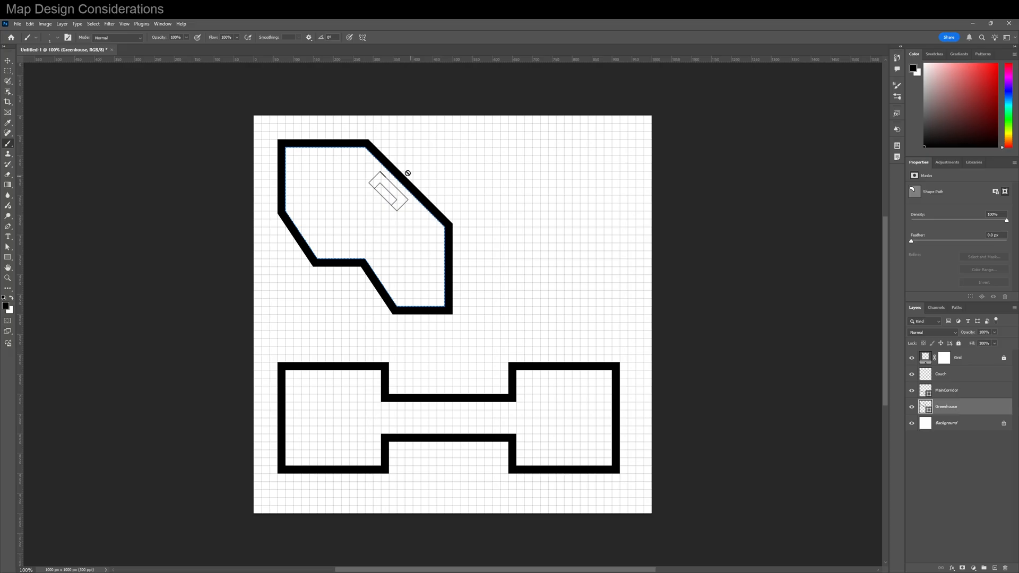
{"action": "left_click", "coordinate": [927, 391], "text": "ctrl"}
Clear the selected room interiors on the Grid layer's mask, deselect, and invert the mask to limit the grid to the rooms
{"action": "left_click", "coordinate": [946, 362]}
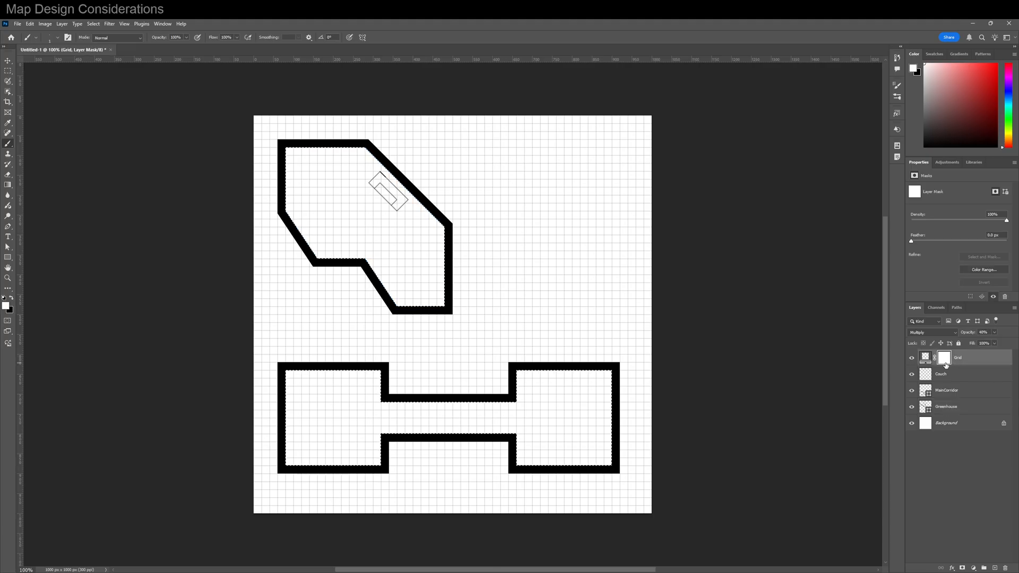
{"action": "key", "text": "Delete"}
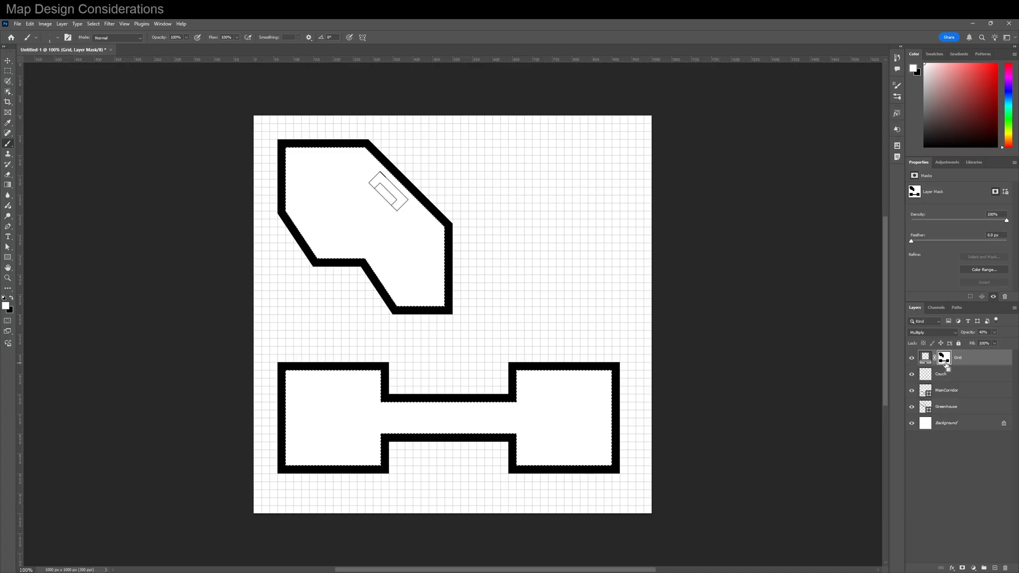
{"action": "key", "text": "ctrl+d"}
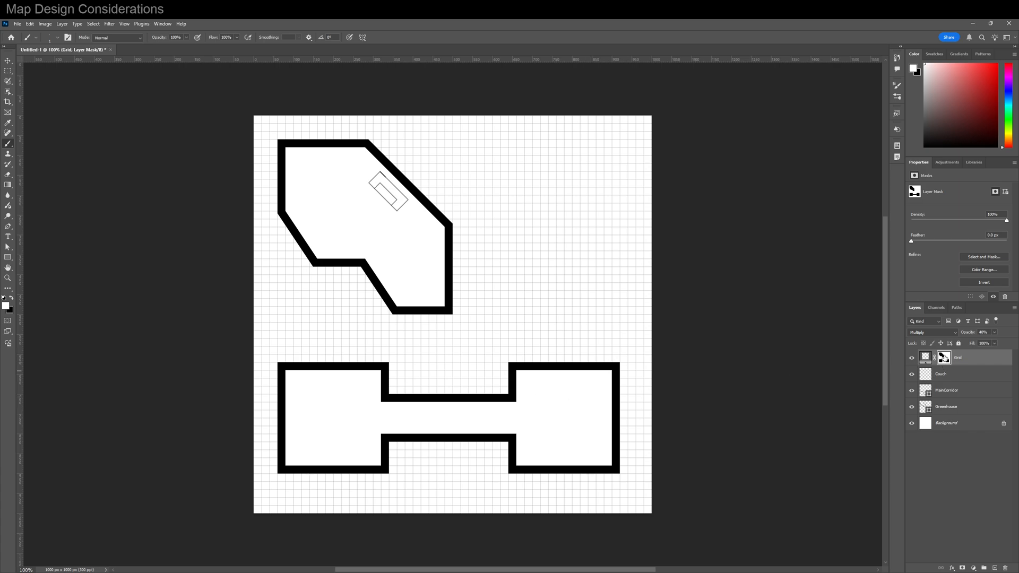
{"action": "key", "text": "ctrl+i"}
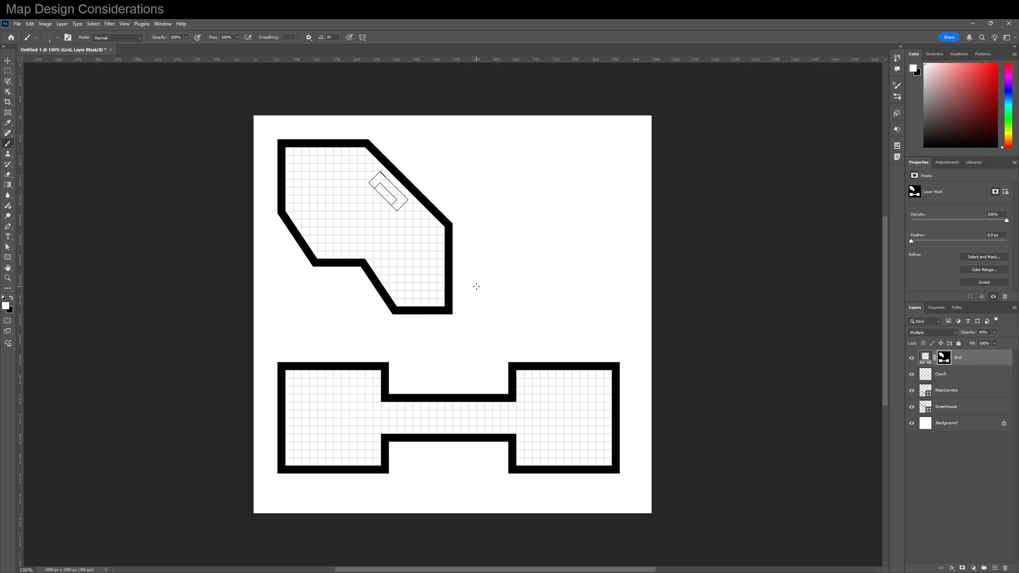
Try revealing the grid outside the Greenhouse's lower-left walls by painting white on the Grid mask with a larger brush
{"action": "key", "text": "bracketright"}
{"action": "key", "text": "bracketright"}
{"action": "key", "text": "bracketright"}
{"action": "mouse_move", "coordinate": [384, 268]}
{"action": "left_mouse_down"}
{"action": "mouse_move", "coordinate": [341, 286]}
{"action": "mouse_move", "coordinate": [336, 272]}
{"action": "mouse_move", "coordinate": [350, 269]}
{"action": "mouse_move", "coordinate": [313, 257]}
{"action": "left_mouse_up"}
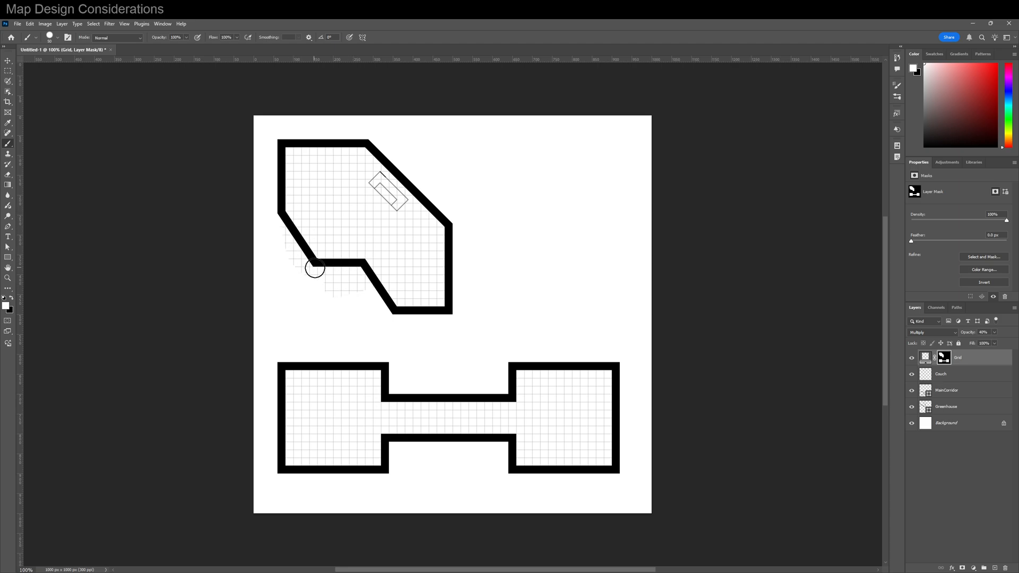
{"action": "key", "text": "ctrl+z"}
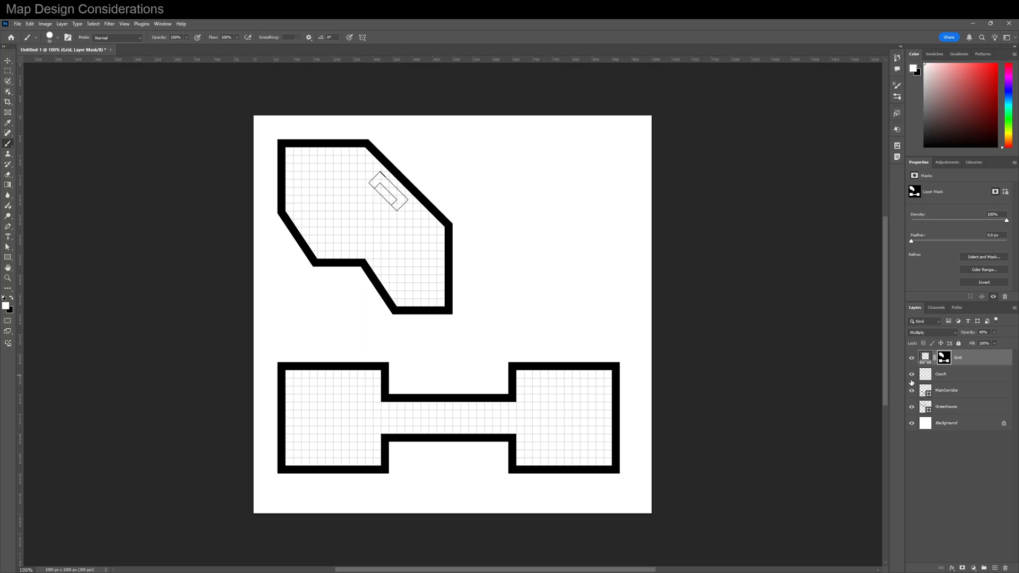
Load the Grid layer's mask as a selection and expand it by 50 pixels
{"action": "left_click", "coordinate": [944, 359], "text": "ctrl"}
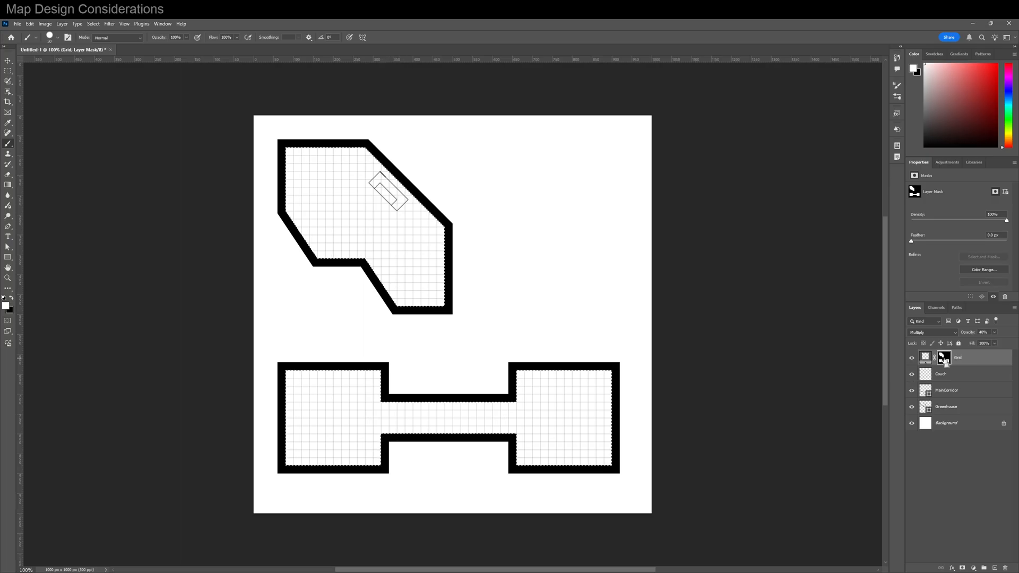
{"action": "left_click", "coordinate": [94, 24]}
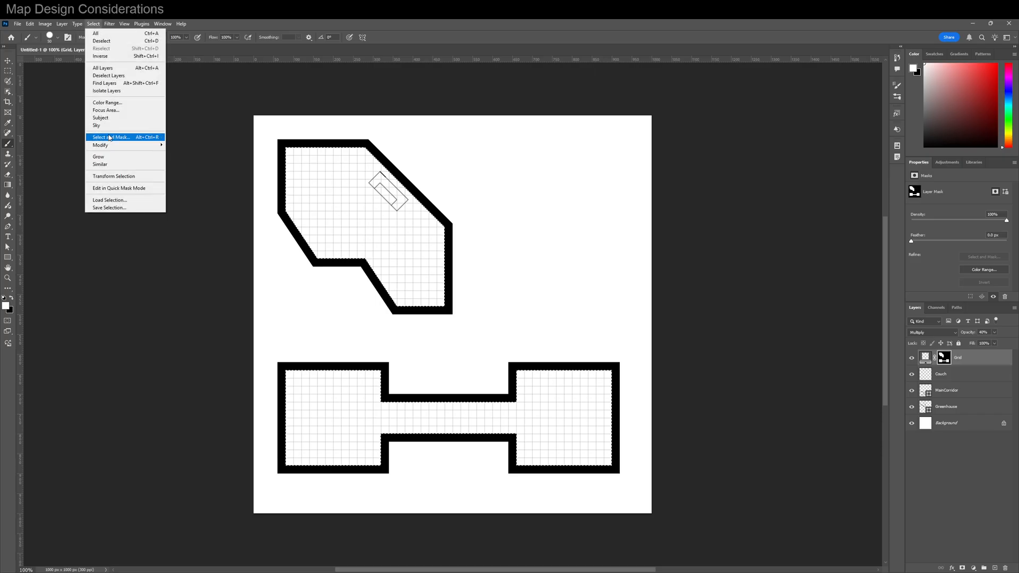
{"action": "mouse_move", "coordinate": [136, 148]}
{"action": "left_click", "coordinate": [180, 160]}
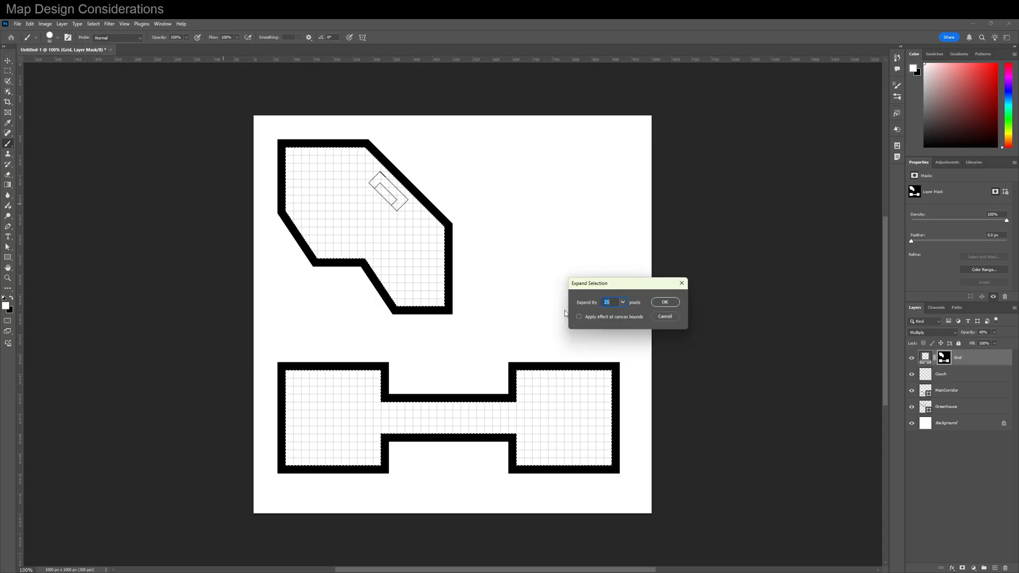
{"action": "type", "text": "50"}
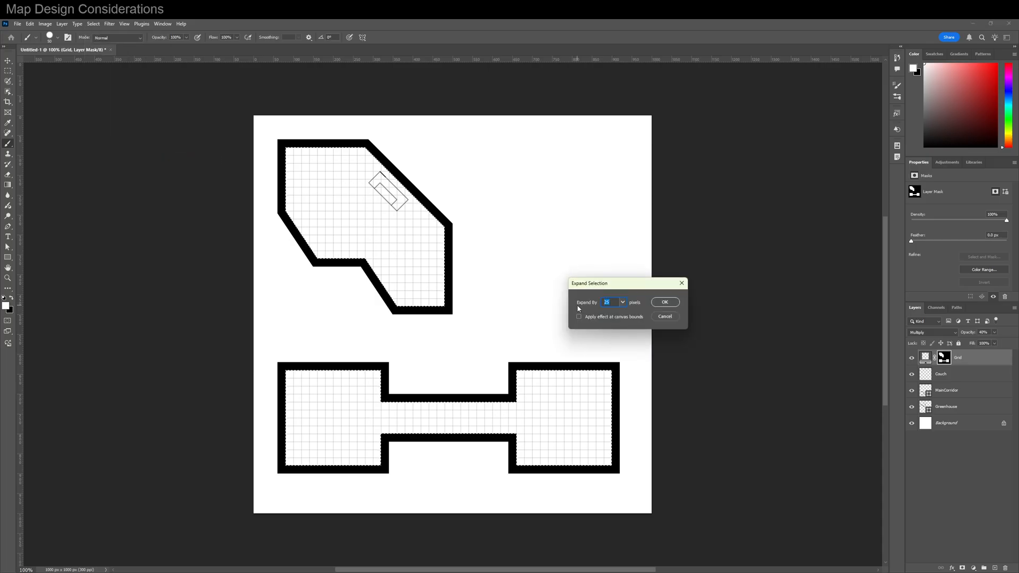
{"action": "left_click", "coordinate": [665, 302]}
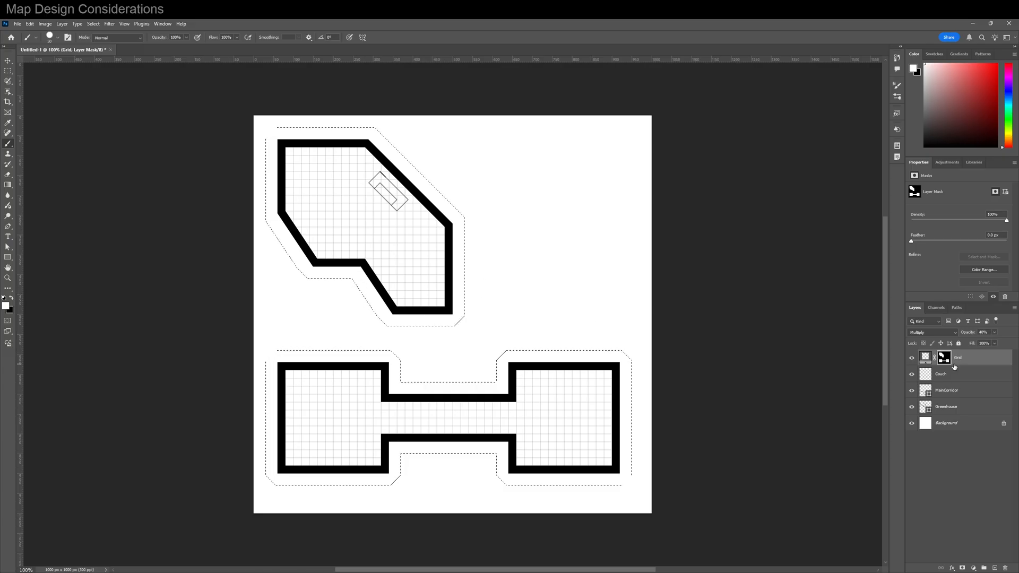
Fill the expanded selection with white on the Grid mask to extend the grid past the walls, and deselect
{"action": "key", "text": "ctrl+BackSpace"}
{"action": "key", "text": "alt+BackSpace"}
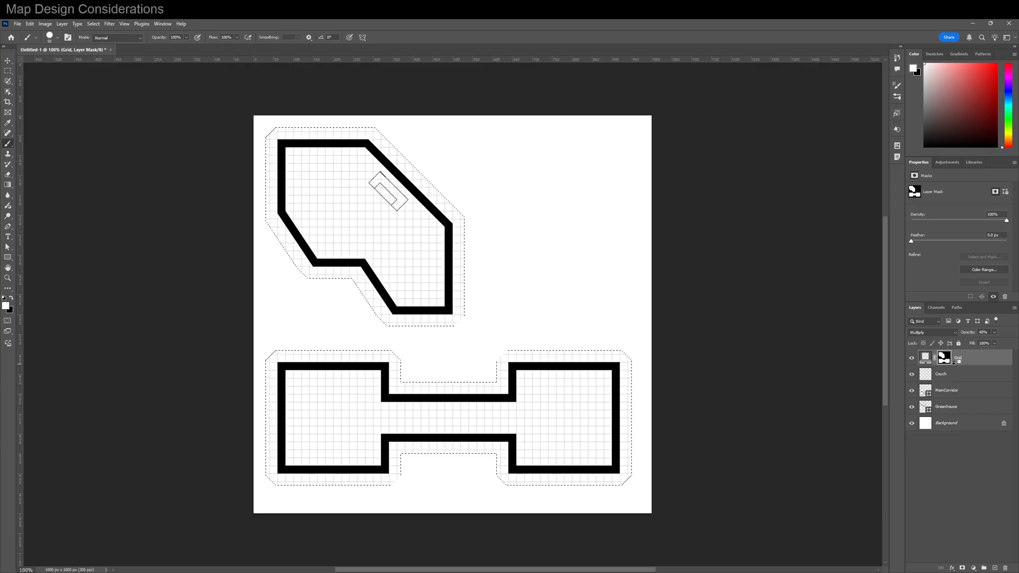
{"action": "key", "text": "ctrl+d"}
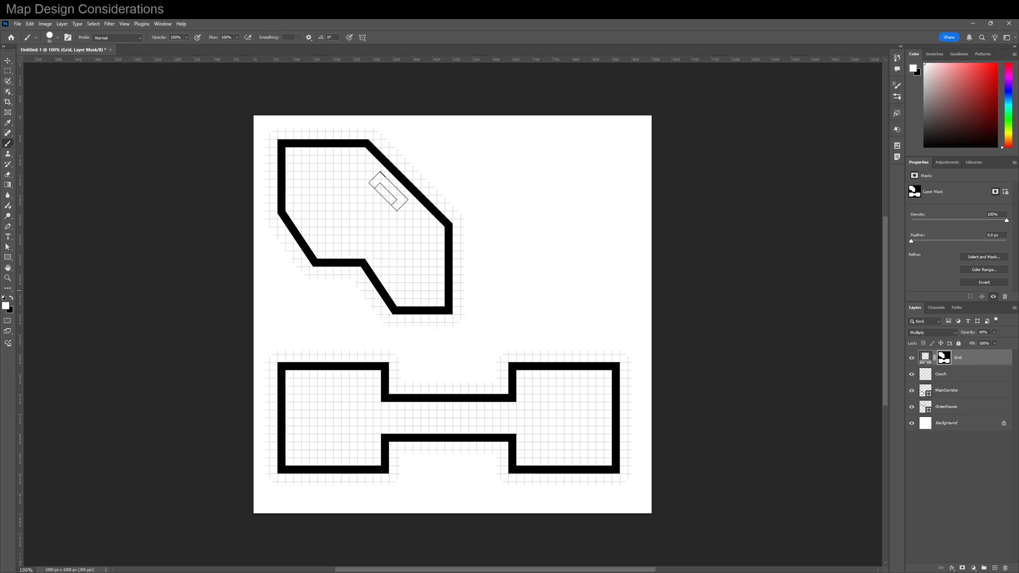
Show the document grid and draw a 200 × 440 px rectangle with a 4 px stroke in the map's empty upper-right area
{"action": "left_click", "coordinate": [9, 258]}
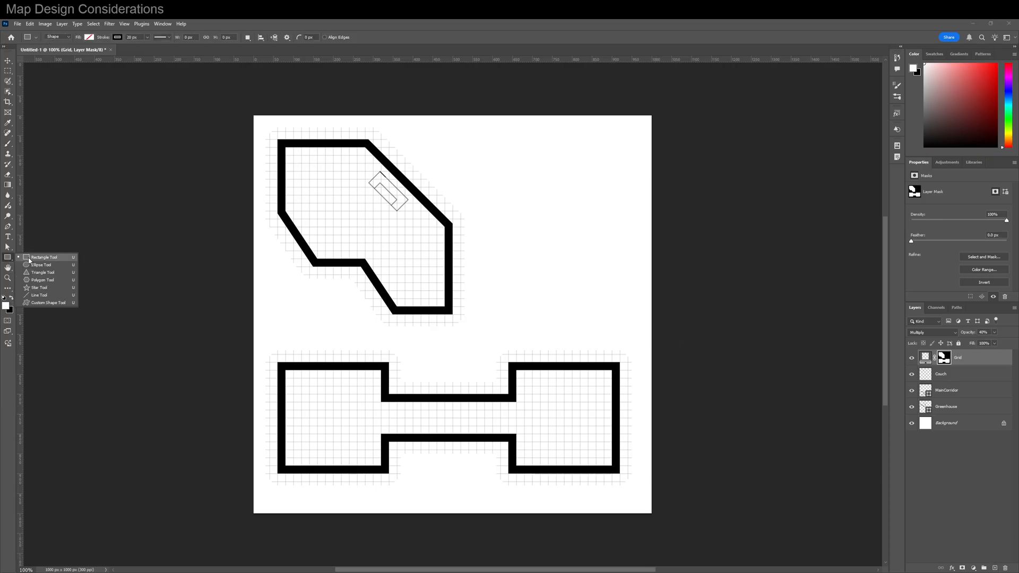
{"action": "left_click", "coordinate": [28, 257]}
{"action": "left_click_drag", "start_coordinate": [138, 37], "coordinate": [127, 39]}
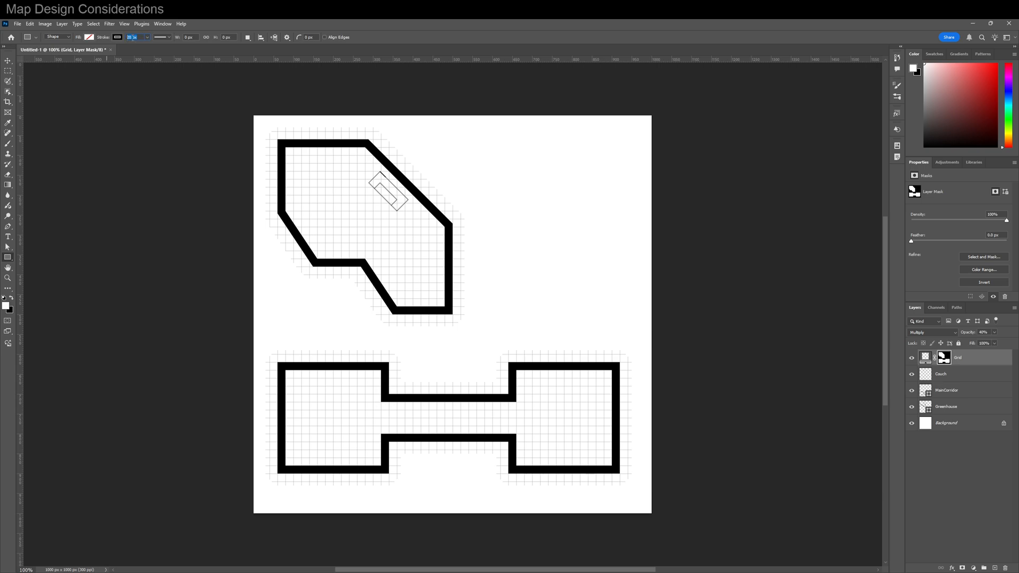
{"action": "type", "text": "4"}
{"action": "key", "text": "ctrl+apostrophe"}
{"action": "left_click_drag", "start_coordinate": [540, 147], "coordinate": [620, 322]}
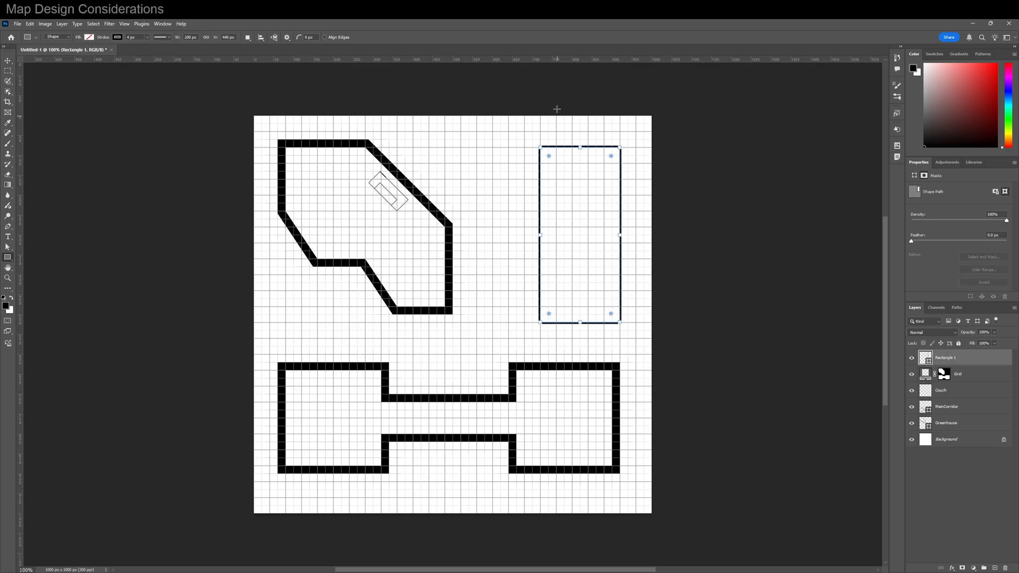
Add a text box over the upper-right rectangle reading "Legend" at 9 pt, and hide the document grid
{"action": "key", "text": "t"}
{"action": "left_click", "coordinate": [546, 153]}
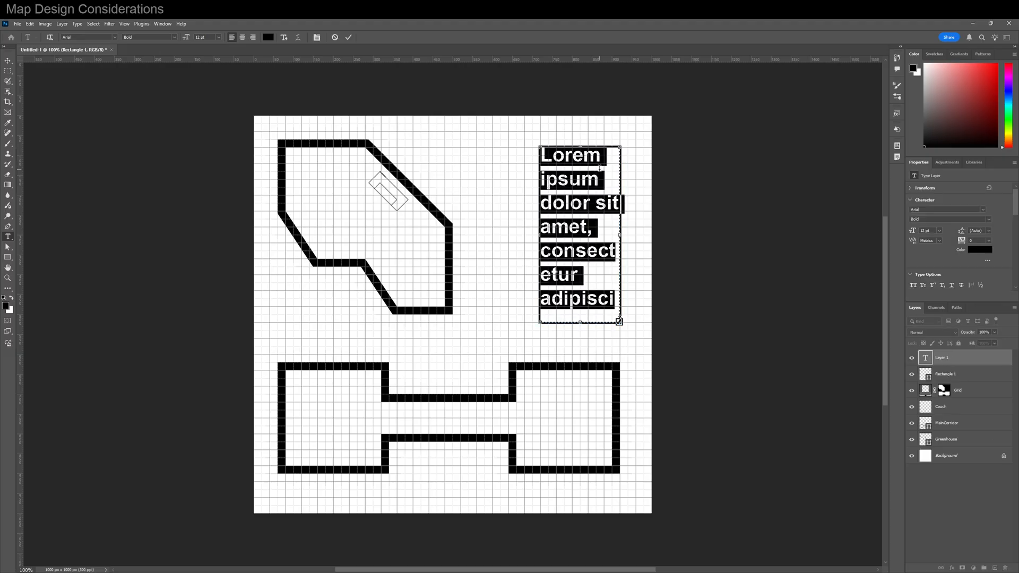
{"action": "type", "text": "Legend"}
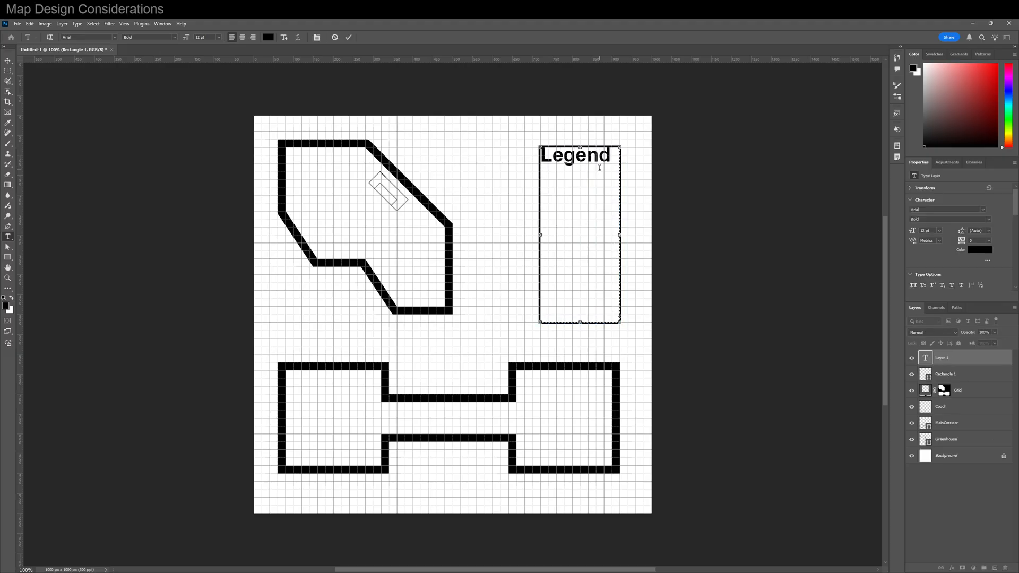
{"action": "key", "text": "ctrl+a"}
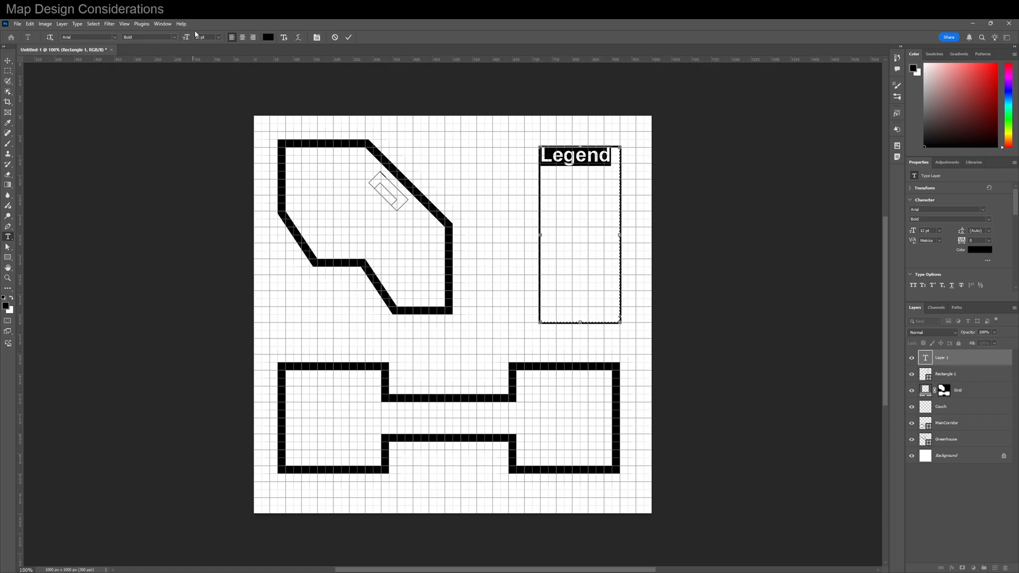
{"action": "left_click", "coordinate": [219, 40]}
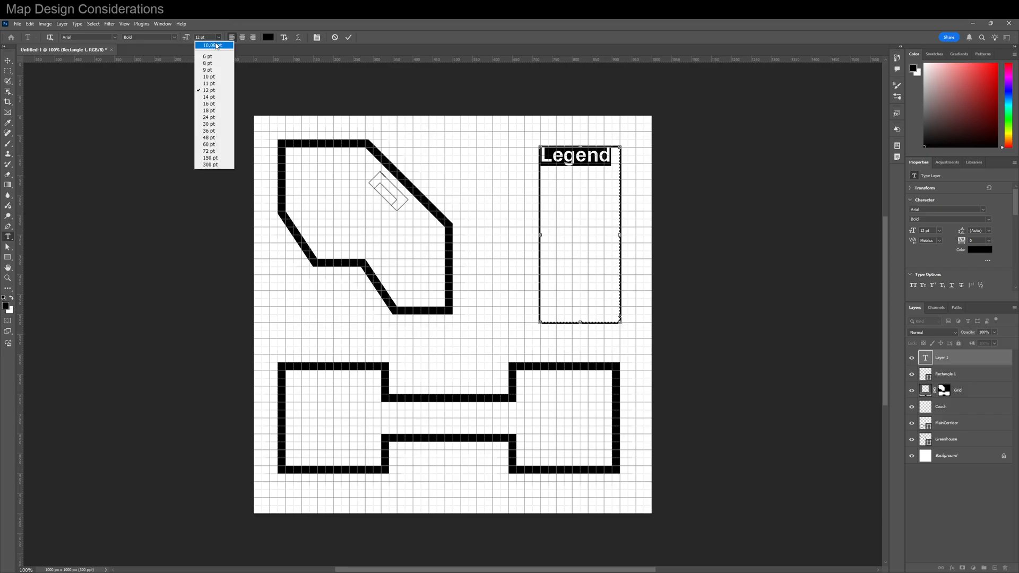
{"action": "left_click", "coordinate": [211, 70]}
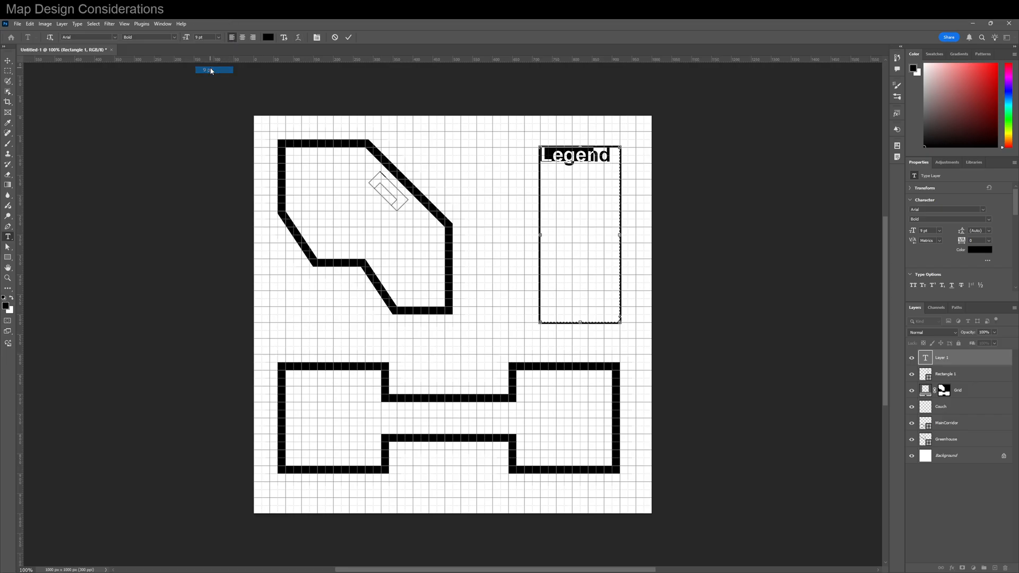
{"action": "left_click", "coordinate": [957, 366]}
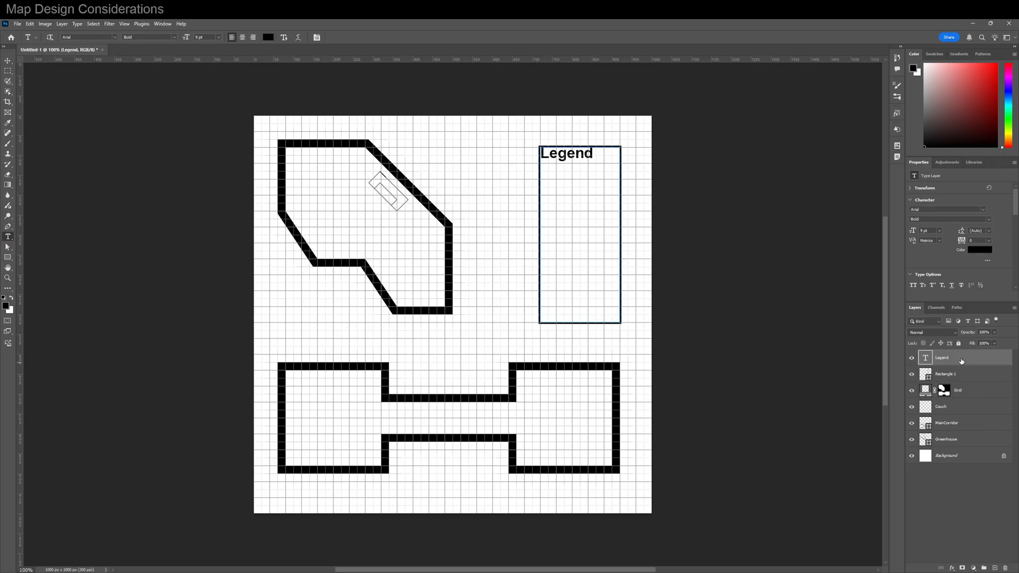
{"action": "key", "text": "ctrl+apostrophe"}
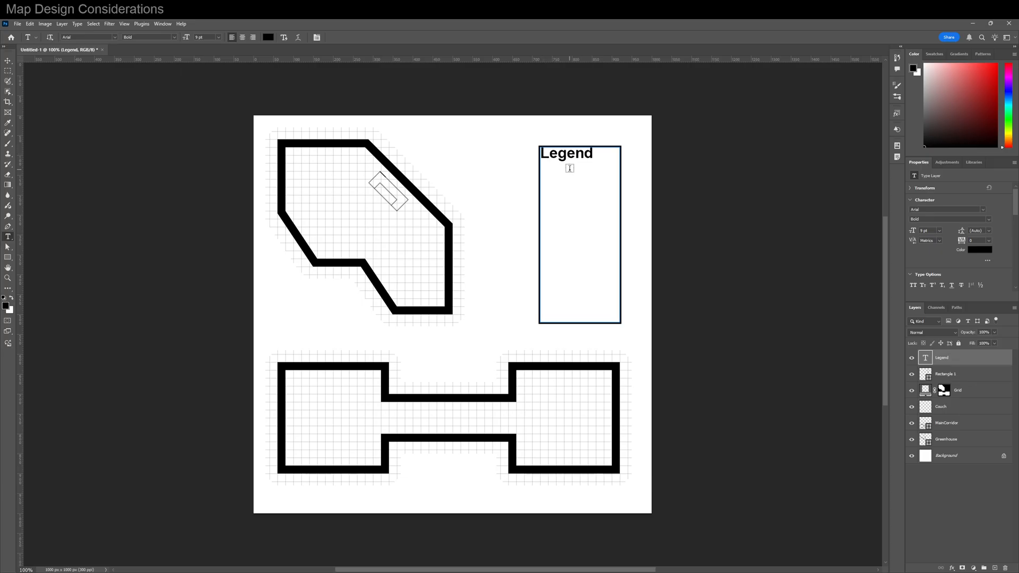
{"action": "left_click", "coordinate": [972, 375]}
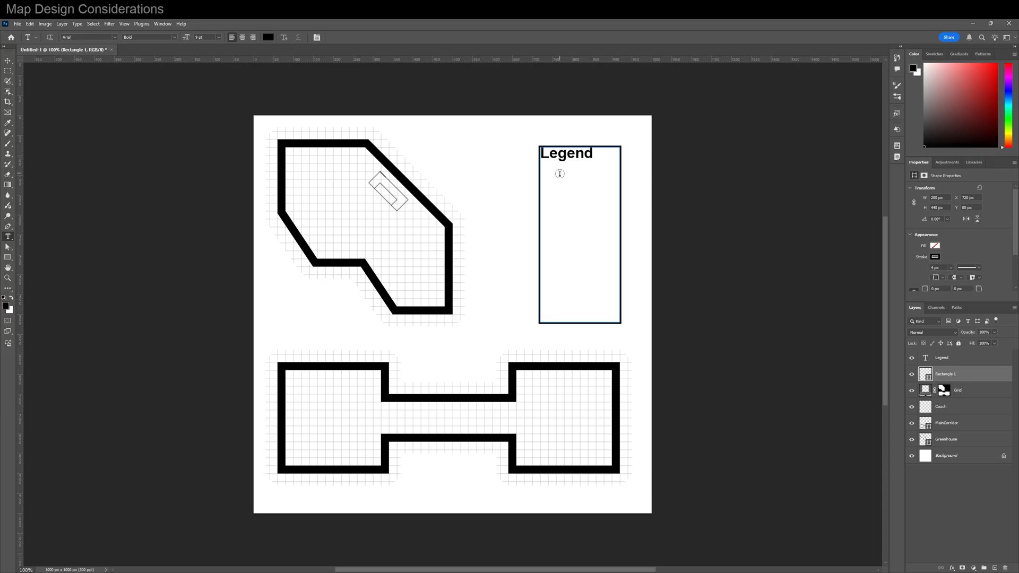
Create a new 100 × 100 px document at 300 ppi with a white background and fit it on screen
{"action": "left_click", "coordinate": [18, 24]}
{"action": "left_click", "coordinate": [24, 31]}
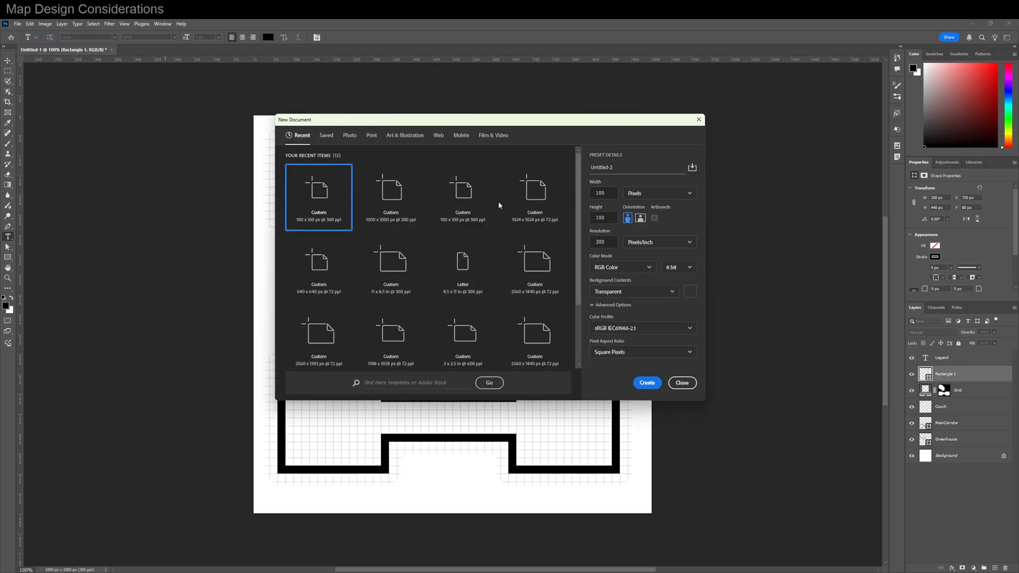
{"action": "left_click", "coordinate": [461, 197]}
{"action": "left_click", "coordinate": [647, 383]}
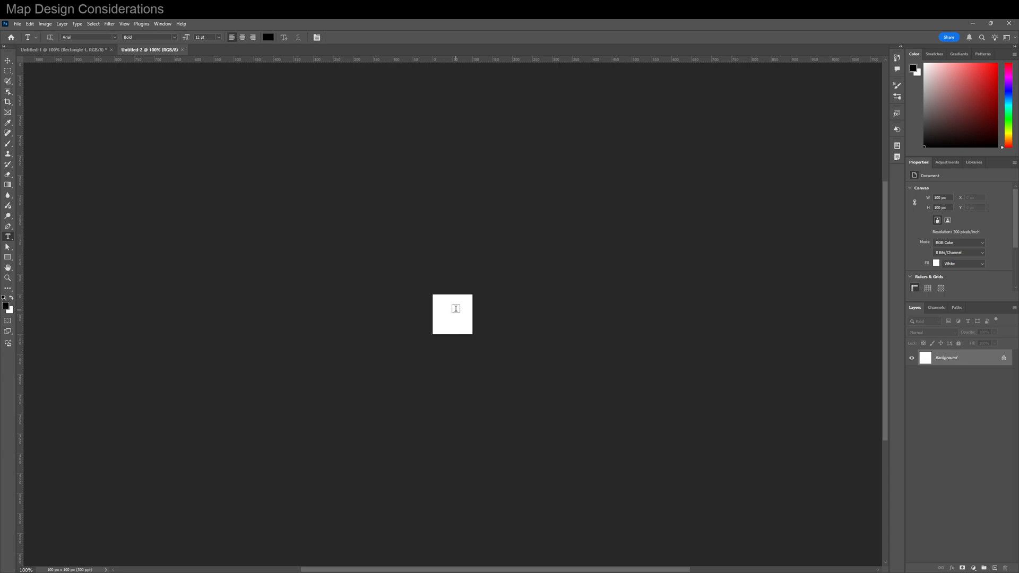
{"action": "key", "text": "ctrl+0"}
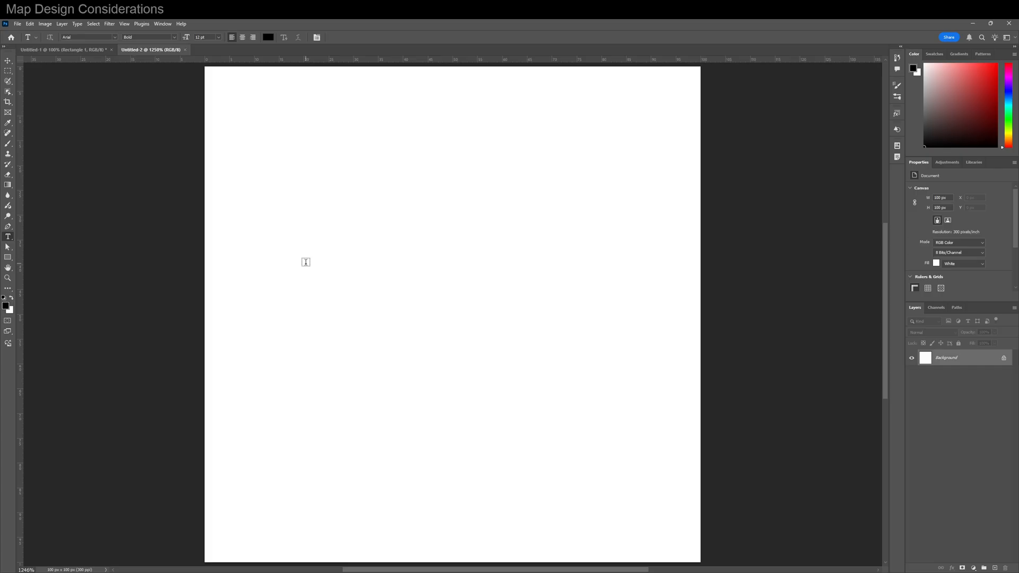
Start a new guide layout on the blank canvas and preview it with 4 columns and 4 rows
{"action": "key", "text": "ctrl+apostrophe"}
{"action": "key", "text": "ctrl+apostrophe"}
{"action": "left_click", "coordinate": [124, 24]}
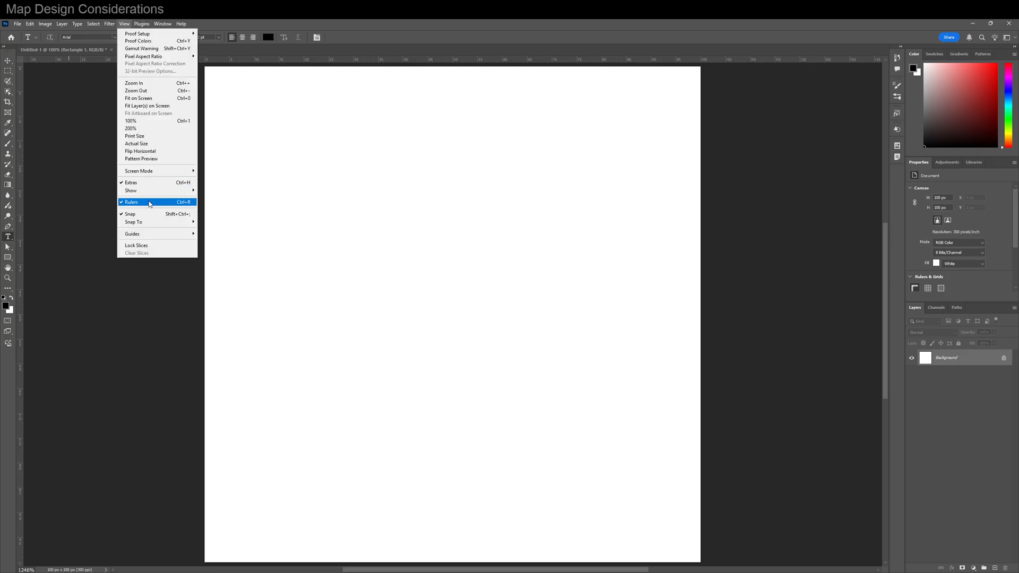
{"action": "mouse_move", "coordinate": [143, 239]}
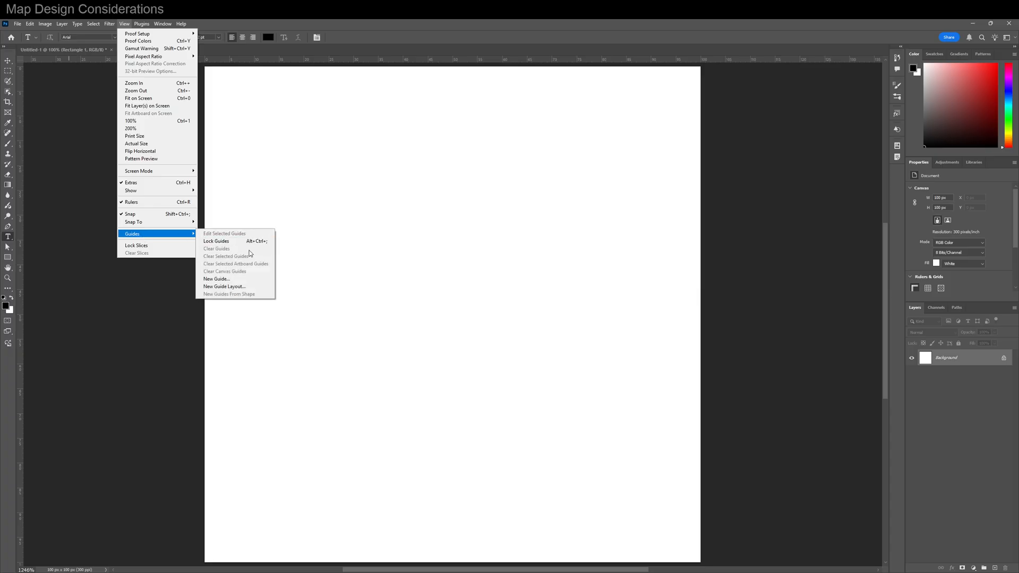
{"action": "left_click", "coordinate": [224, 286]}
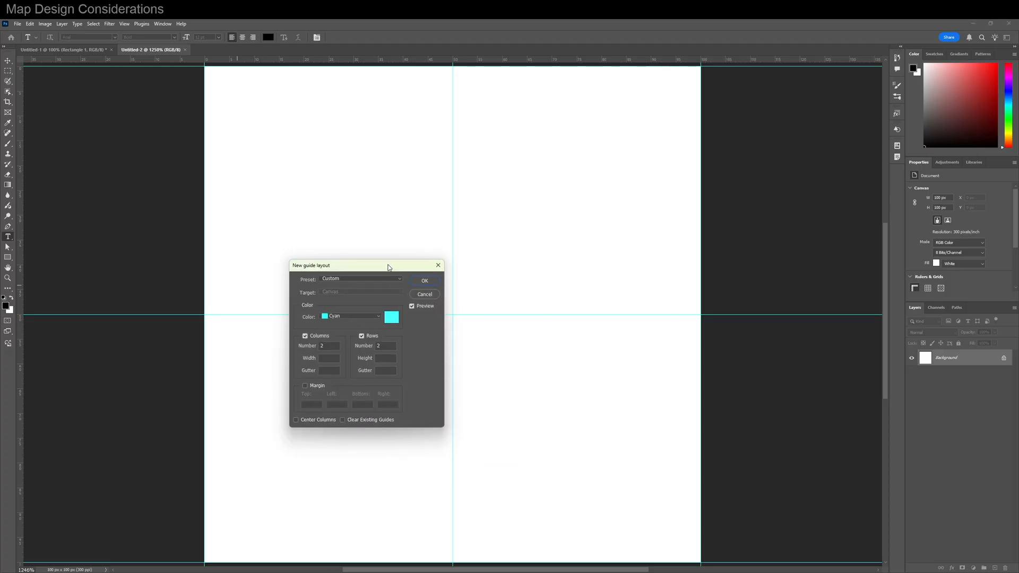
{"action": "left_click_drag", "start_coordinate": [388, 268], "coordinate": [387, 260]}
{"action": "left_click_drag", "start_coordinate": [329, 338], "coordinate": [298, 337]}
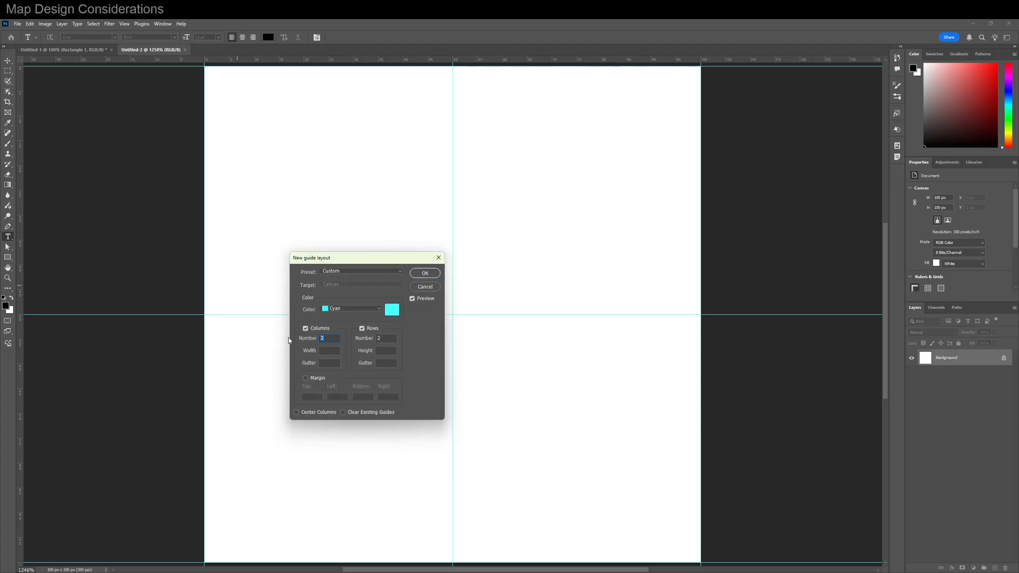
{"action": "type", "text": "3"}
{"action": "key", "text": "Tab"}
{"action": "type", "text": "5"}
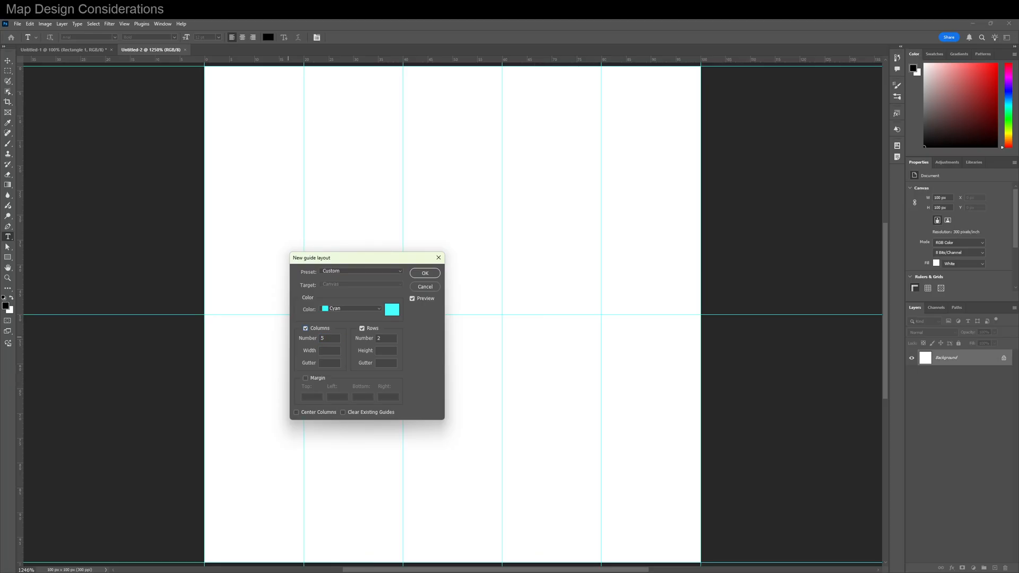
{"action": "type", "text": "4"}
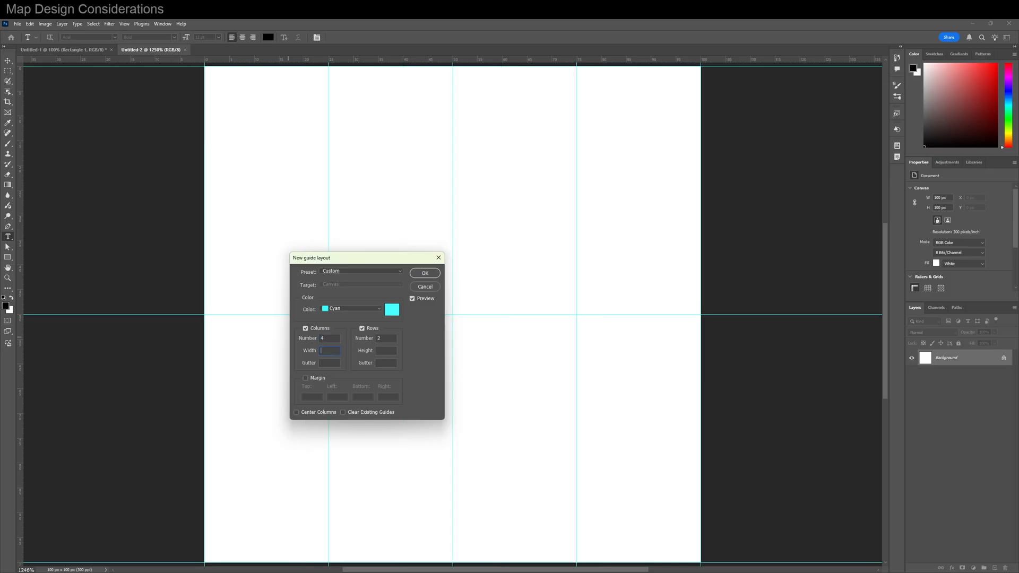
{"action": "type", "text": "4"}
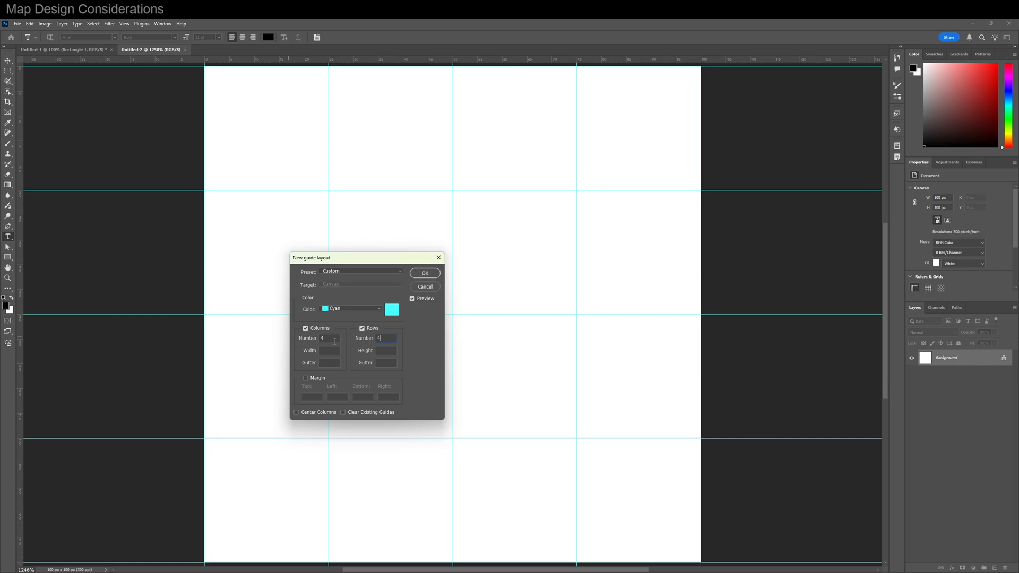
Set the guide layout to 8 columns and 8 rows and apply it
{"action": "type", "text": "8"}
{"action": "key", "text": "Tab"}
{"action": "type", "text": "8"}
{"action": "key", "text": "Return"}
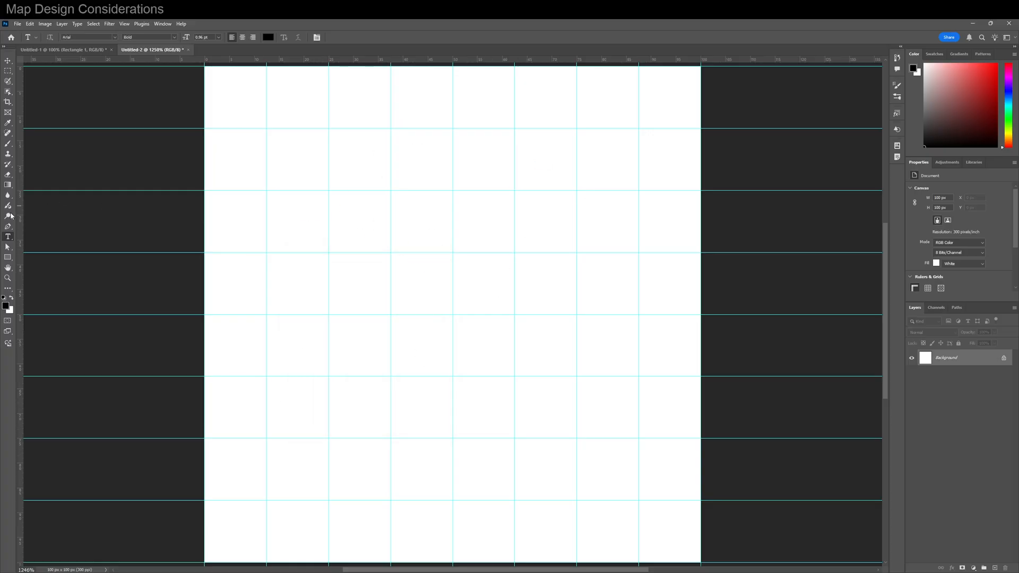
Draw a 42 × 42 px circle with a 4 px black stroke and no fill, centred on the middle guides
{"action": "left_click_drag", "start_coordinate": [10, 258], "coordinate": [47, 265]}
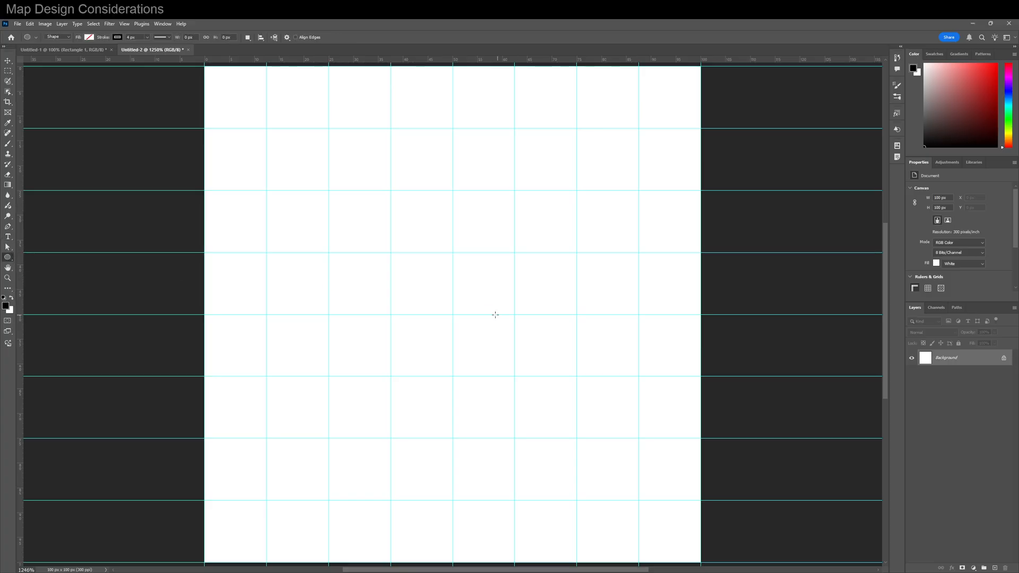
{"action": "left_click_drag", "start_coordinate": [451, 312], "coordinate": [324, 411]}
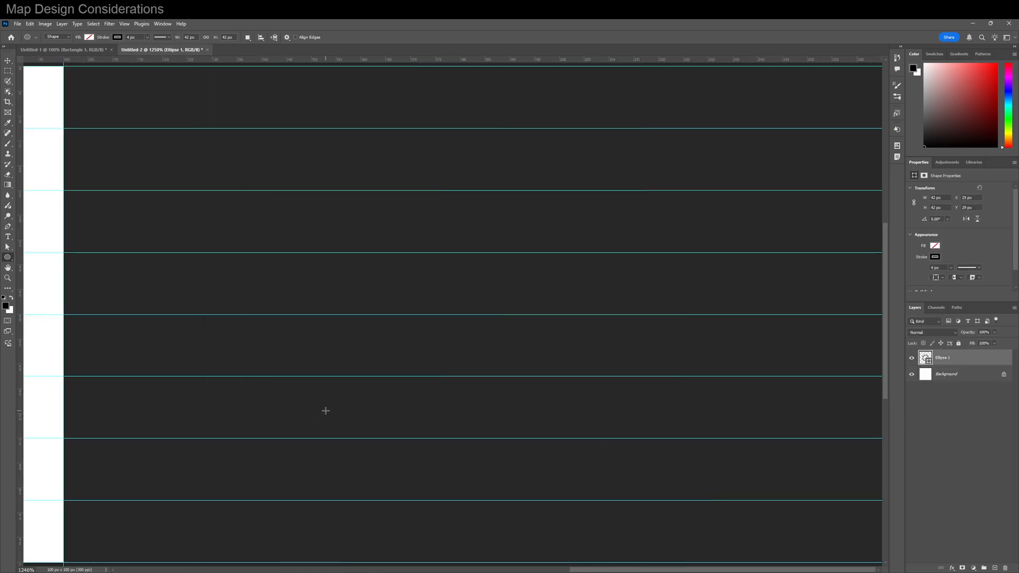
{"action": "key", "text": "ctrl+0"}
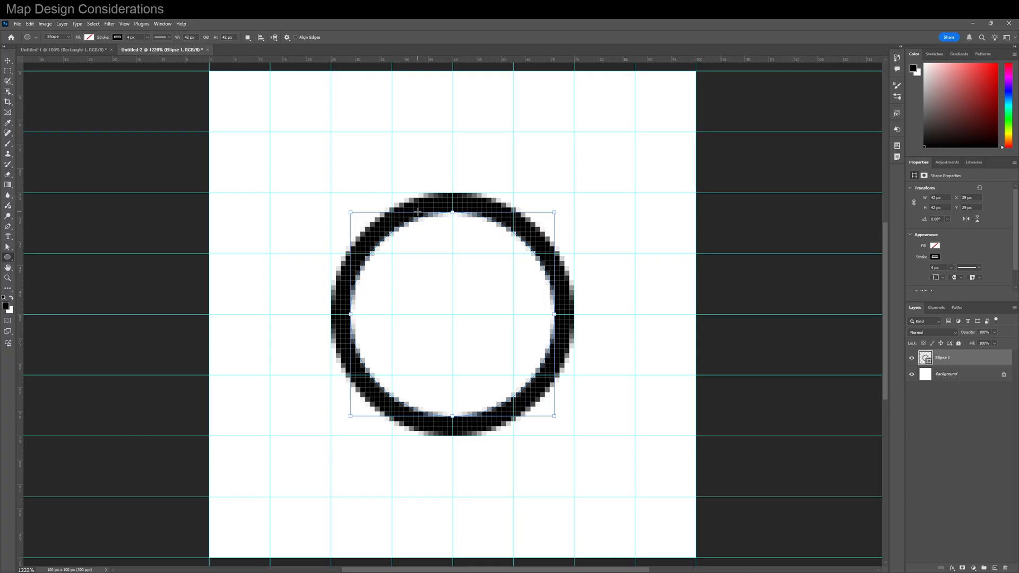
Try to pull a new anchor point on the circle's upper-left arc outward and convert the top anchor to a corner, and undo it
{"action": "key", "text": "p"}
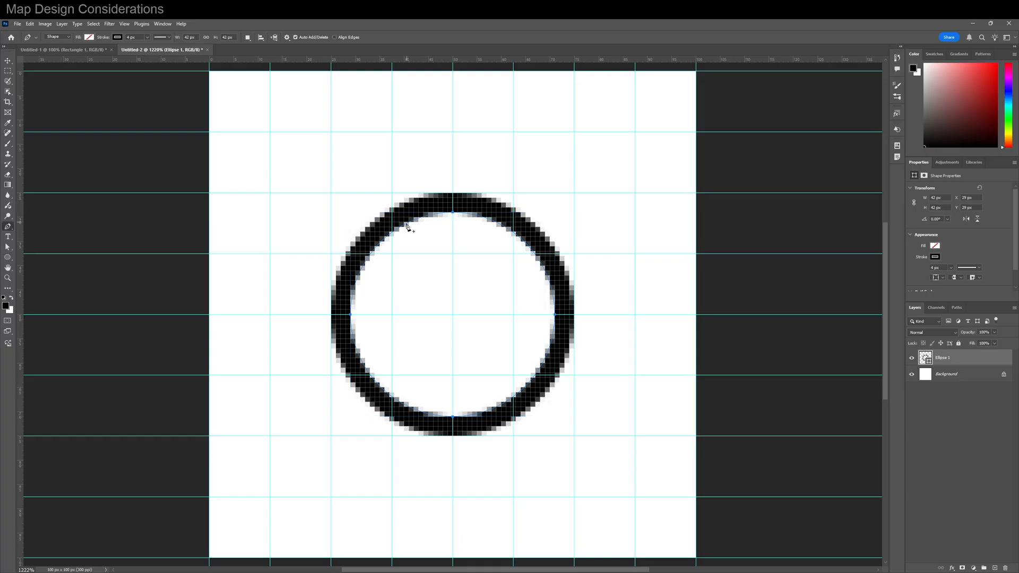
{"action": "left_click", "coordinate": [377, 248]}
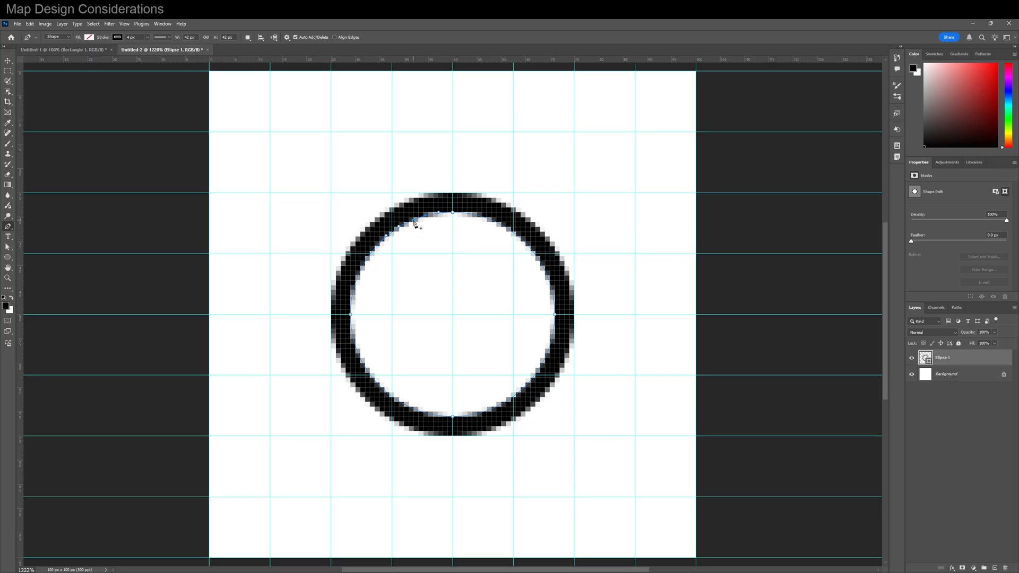
{"action": "key", "text": "a"}
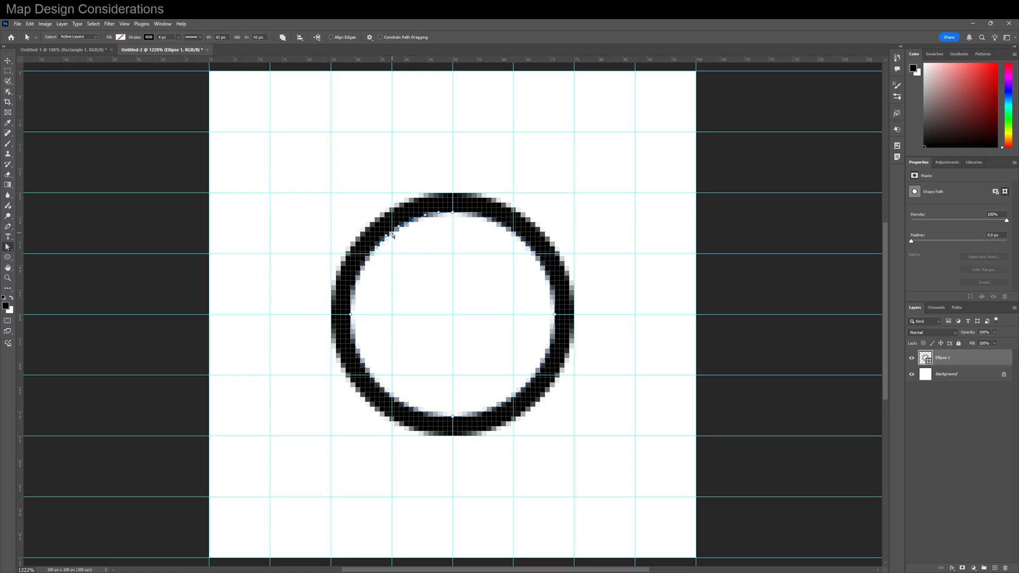
{"action": "left_click_drag", "start_coordinate": [392, 234], "coordinate": [370, 199]}
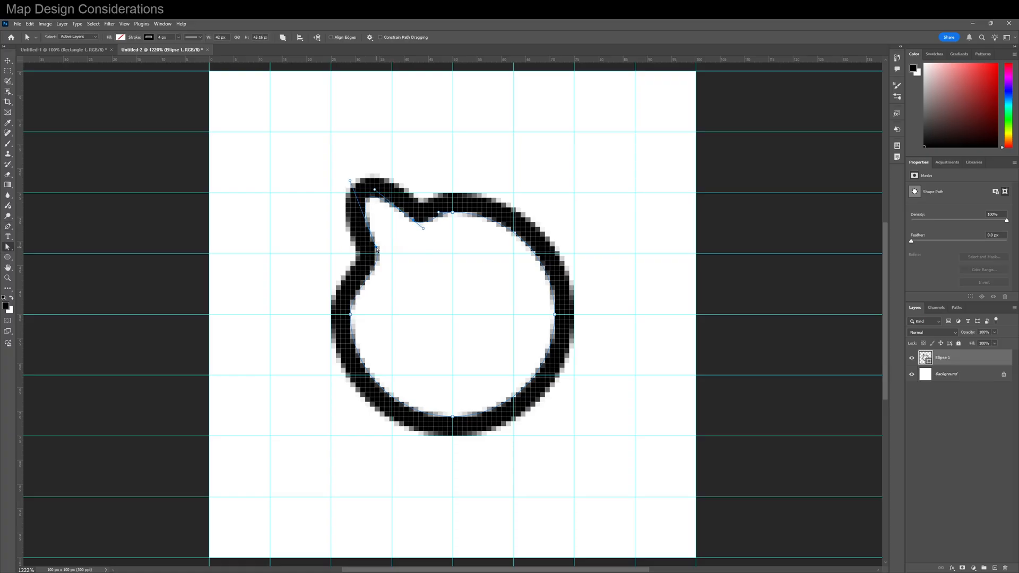
{"action": "key", "text": "p"}
{"action": "left_click", "coordinate": [452, 212]}
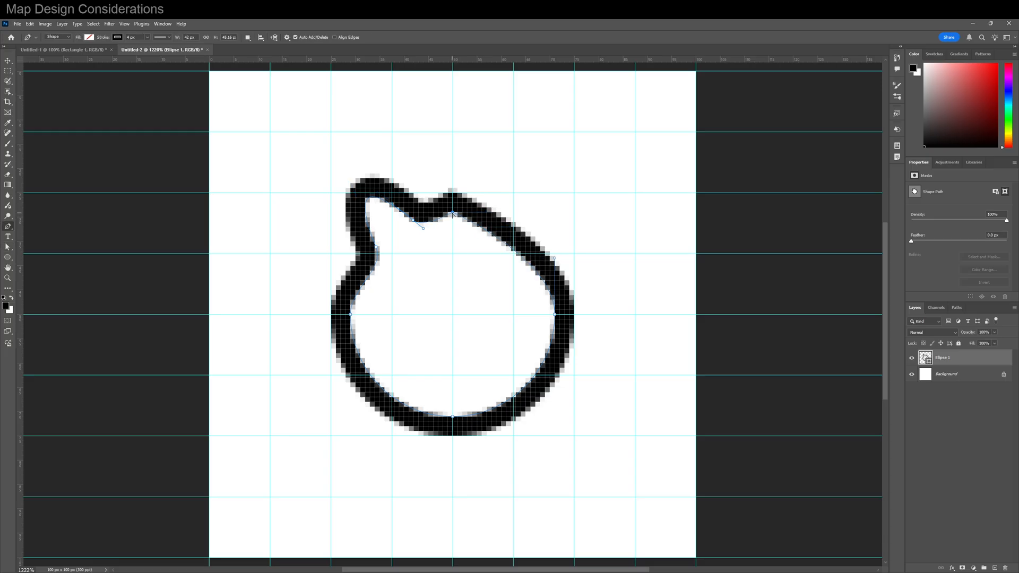
{"action": "key", "text": "ctrl+z"}
{"action": "key", "text": "ctrl+z"}
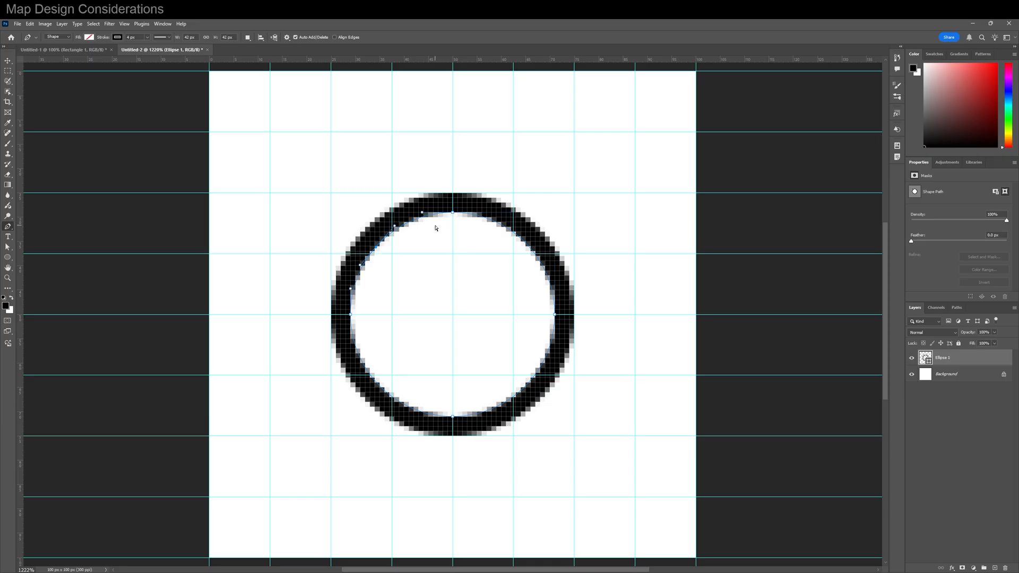
Add anchor points on both sides of the circle's top and flatten the arc between them into a straight edge
{"action": "left_click", "coordinate": [422, 217]}
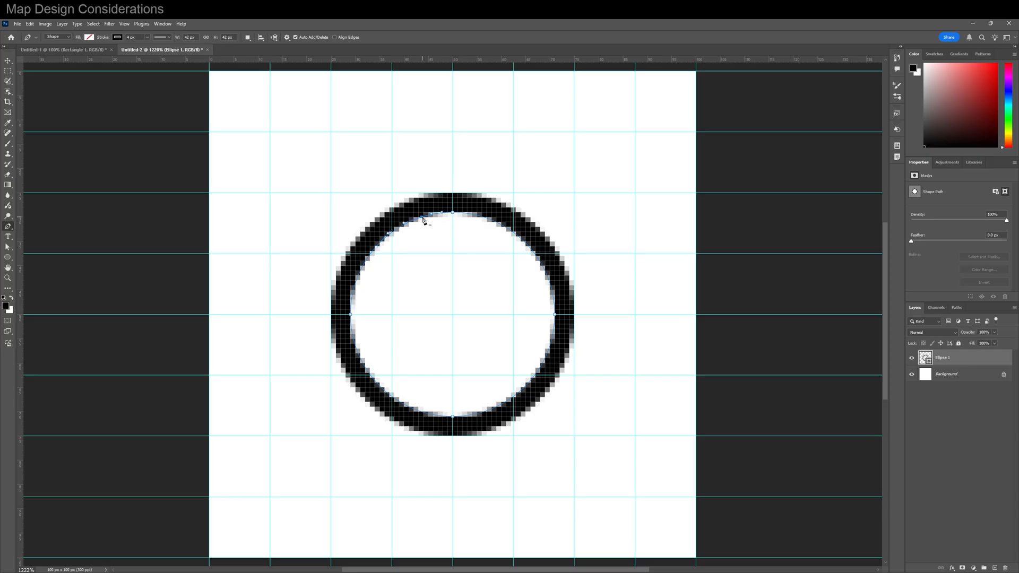
{"action": "left_click", "coordinate": [492, 220]}
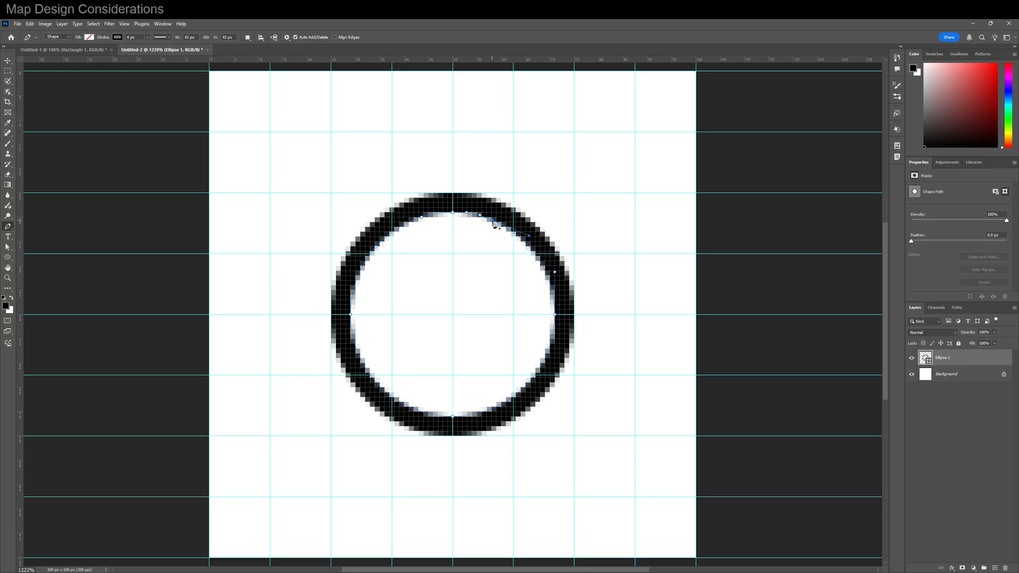
{"action": "left_click", "coordinate": [454, 214]}
{"action": "left_click", "coordinate": [441, 217]}
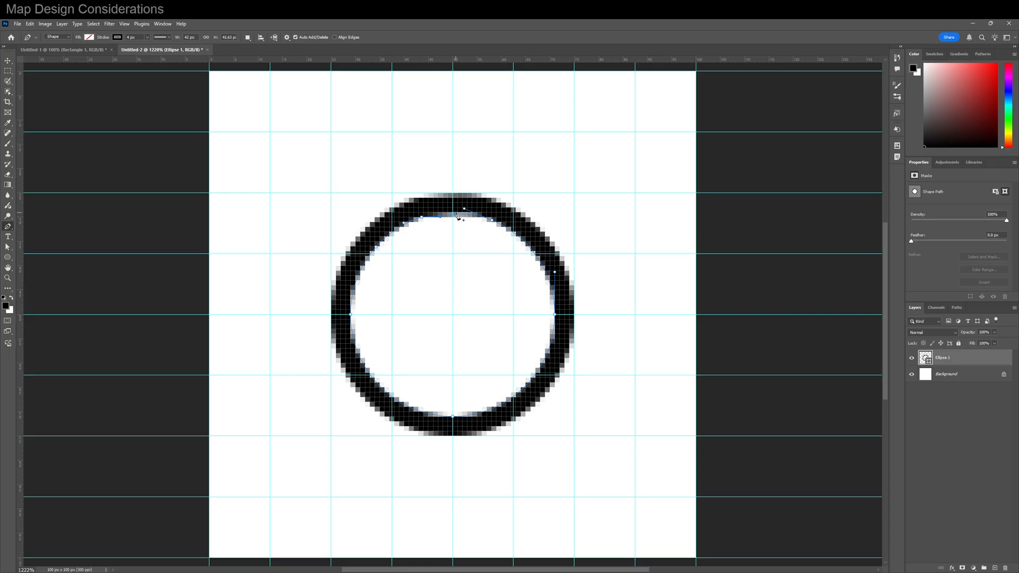
{"action": "mouse_move", "coordinate": [464, 209]}
{"action": "left_mouse_down"}
{"action": "mouse_move", "coordinate": [462, 217]}
{"action": "mouse_move", "coordinate": [493, 219]}
{"action": "left_mouse_up"}
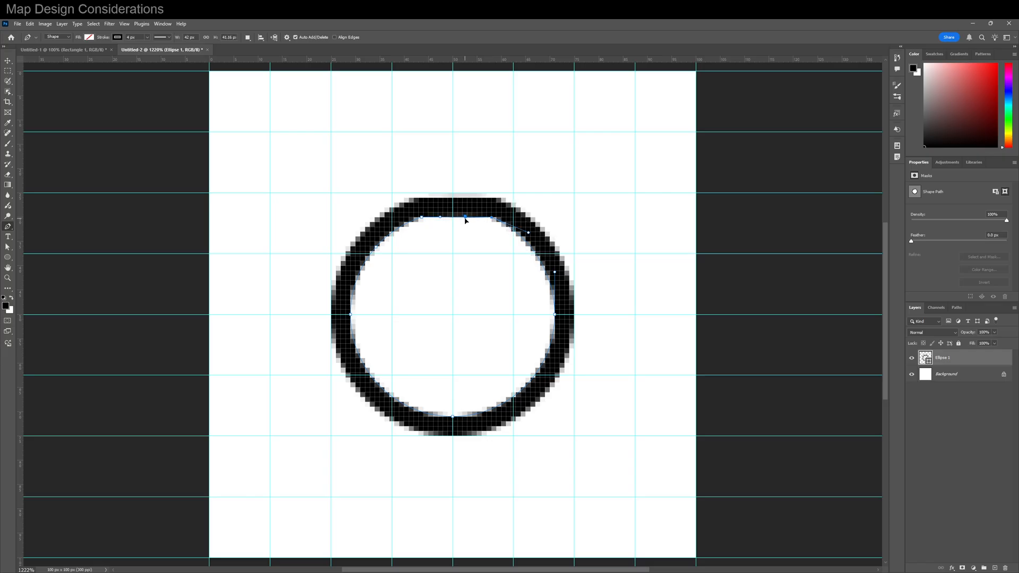
Try to reshape the flattened top edge and delete its middle anchor point, and undo the changes
{"action": "key", "text": "a"}
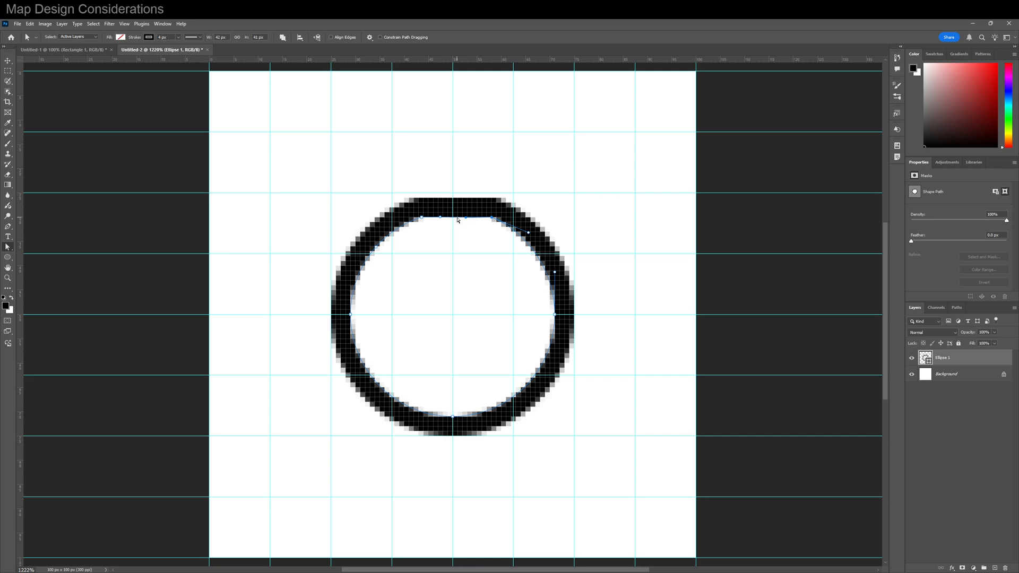
{"action": "left_click_drag", "start_coordinate": [457, 206], "coordinate": [457, 206]}
{"action": "key", "text": "ctrl+z"}
{"action": "key", "text": "p"}
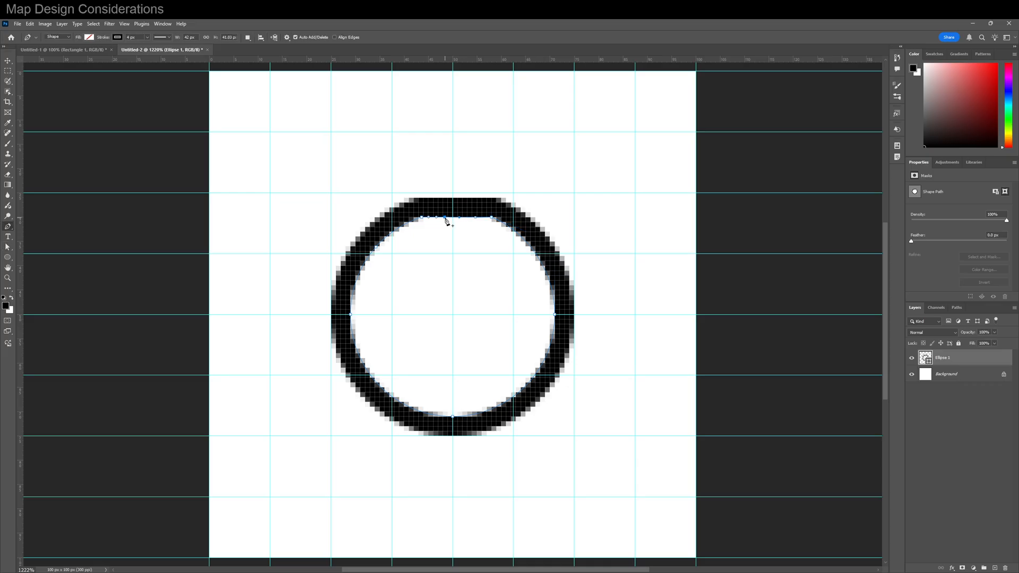
{"action": "key", "text": "a"}
{"action": "mouse_move", "coordinate": [453, 217]}
{"action": "left_mouse_down"}
{"action": "mouse_move", "coordinate": [450, 187]}
{"action": "mouse_move", "coordinate": [448, 207]}
{"action": "left_mouse_up"}
{"action": "key", "text": "Delete"}
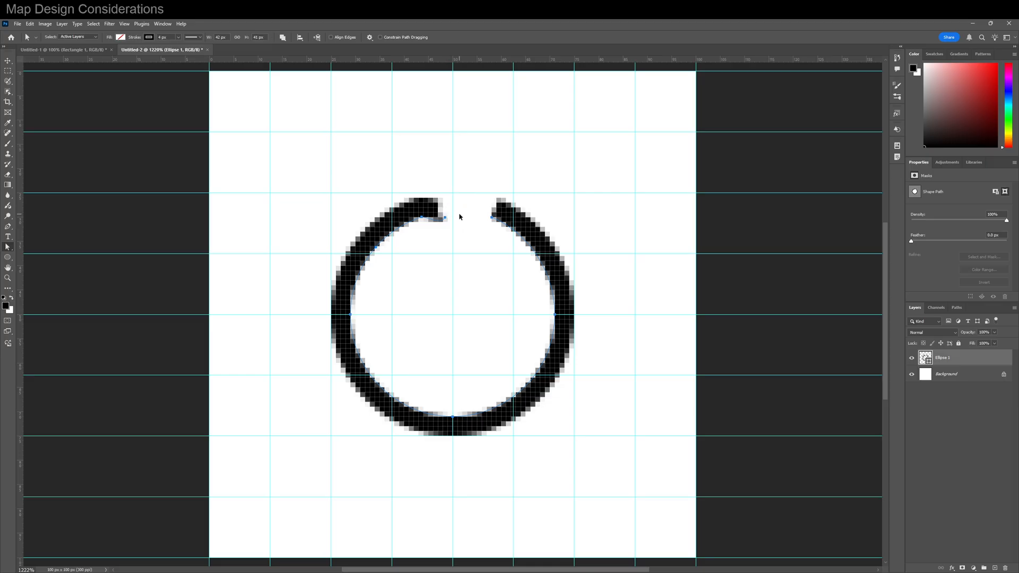
{"action": "key", "text": "ctrl+z"}
{"action": "key", "text": "ctrl+z"}
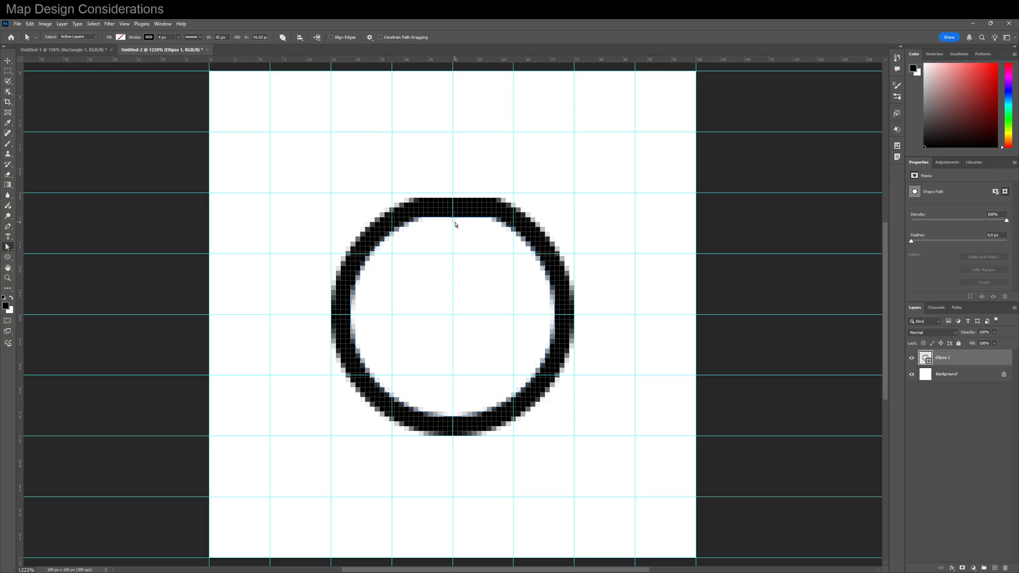
Pull the flattened top upward and convert its anchors to corners, forming a short squared neck on the circle
{"action": "left_click_drag", "start_coordinate": [453, 204], "coordinate": [452, 182]}
{"action": "key", "text": "p"}
{"action": "left_click", "coordinate": [445, 218], "text": "alt"}
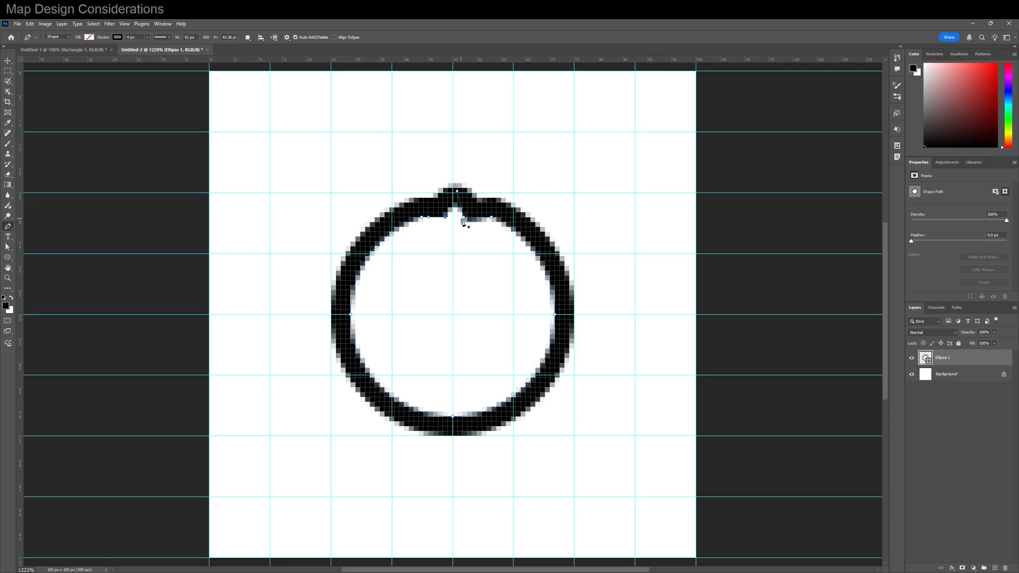
{"action": "left_click", "coordinate": [463, 218], "text": "alt"}
{"action": "key", "text": "a"}
{"action": "left_click_drag", "start_coordinate": [456, 219], "coordinate": [492, 185]}
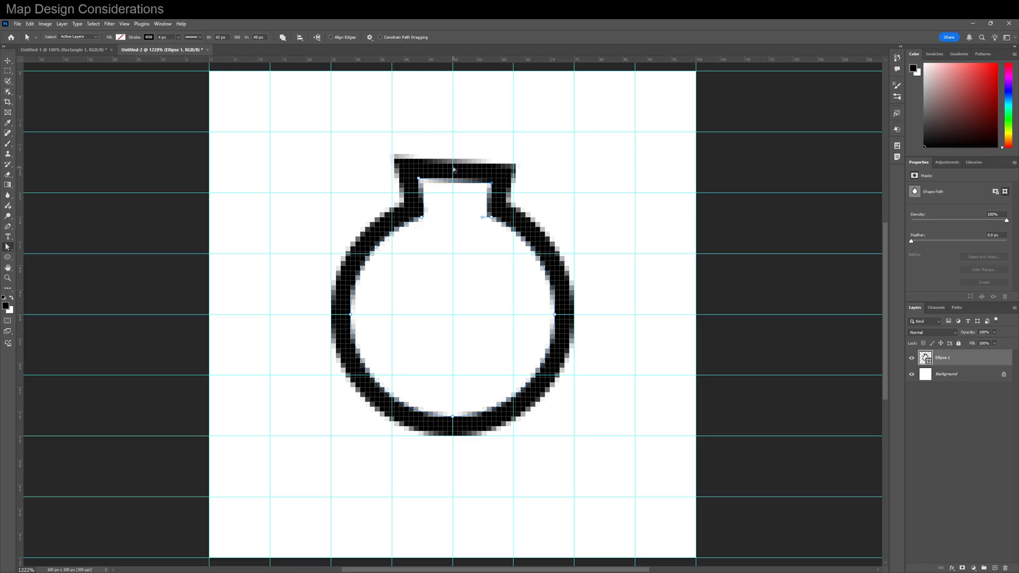
Draw a closed, curved fuse shape of about 17 × 12 px rising from the neck with the Pen tool
{"action": "key", "text": "p"}
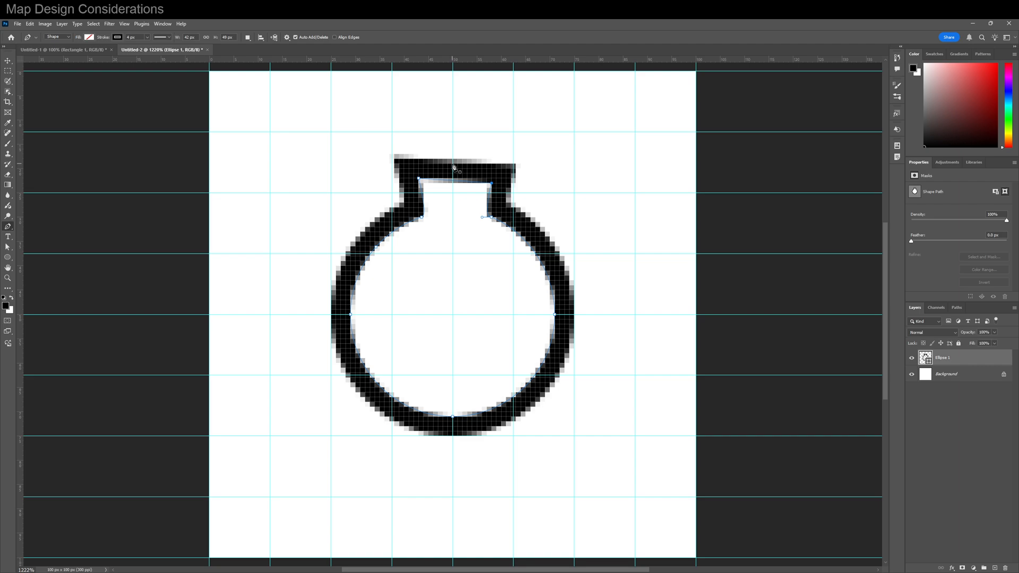
{"action": "left_click", "coordinate": [452, 164]}
{"action": "mouse_move", "coordinate": [462, 114]}
{"action": "left_mouse_down"}
{"action": "mouse_move", "coordinate": [544, 123]}
{"action": "mouse_move", "coordinate": [482, 123]}
{"action": "mouse_move", "coordinate": [466, 158]}
{"action": "left_mouse_up"}
{"action": "left_click", "coordinate": [452, 164]}
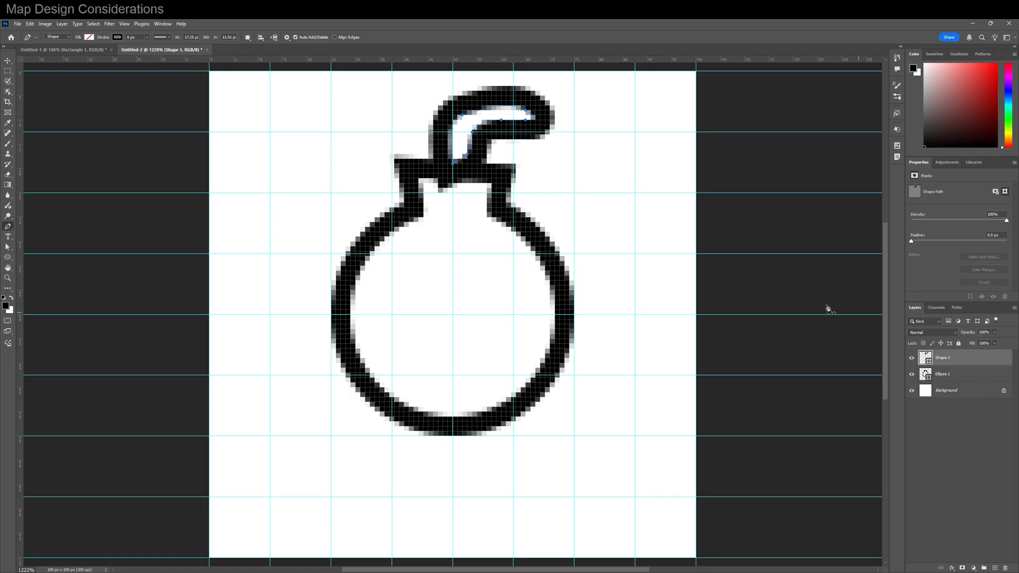
Define a custom shape named "Bomb" from the fuse and bomb body shape layers together
{"action": "left_click", "coordinate": [951, 374], "text": "shift"}
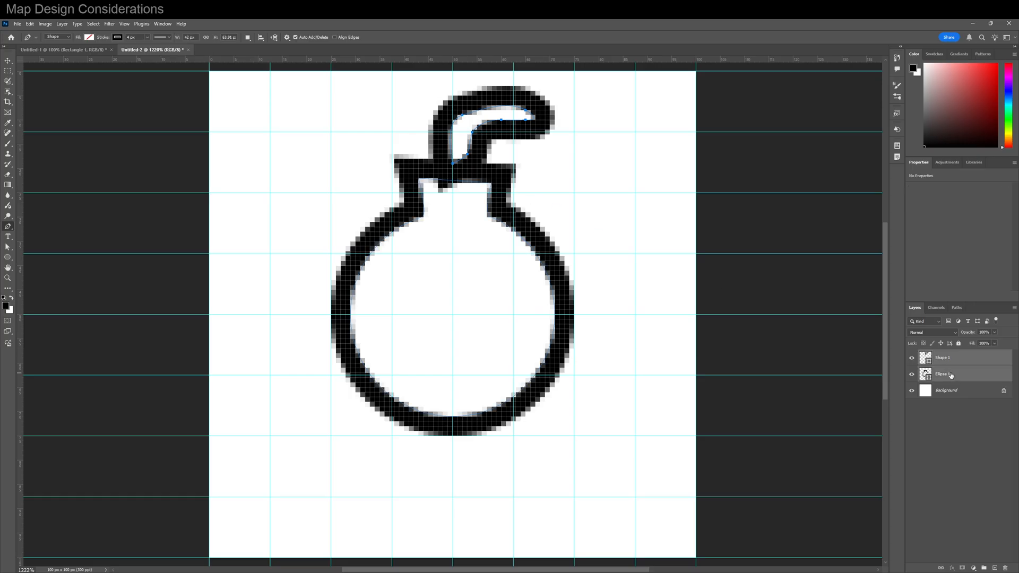
{"action": "left_click", "coordinate": [30, 24]}
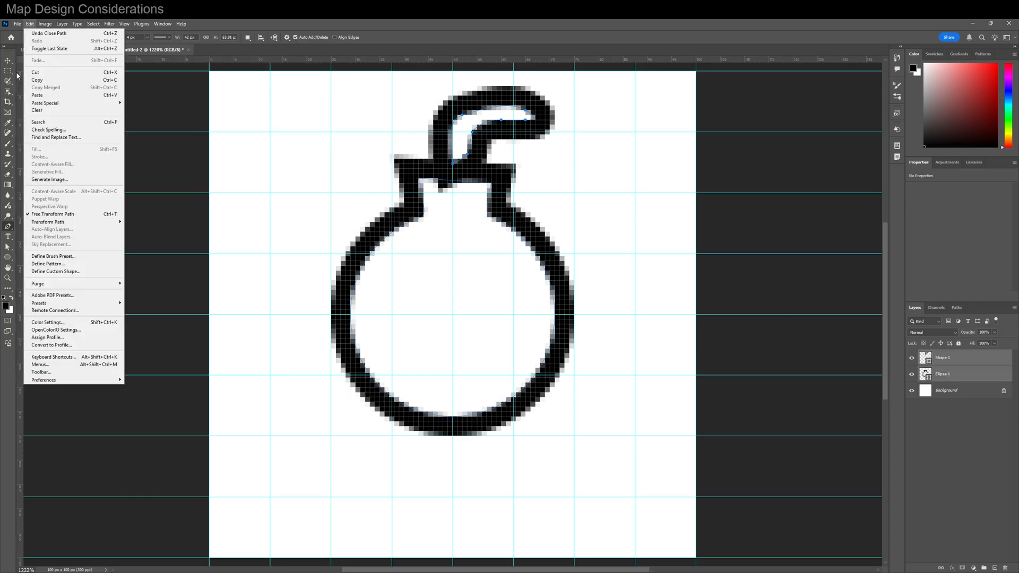
{"action": "left_click", "coordinate": [51, 272]}
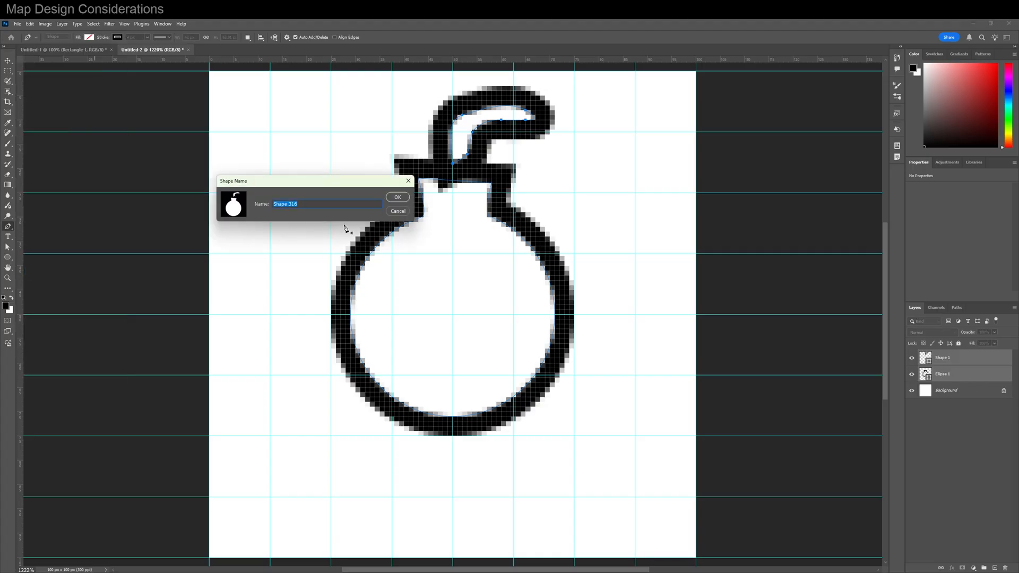
{"action": "type", "text": "Bomb"}
{"action": "left_click", "coordinate": [406, 198]}
Switch to the map document and draw the custom Bomb shape, tilted and about 26 × 40 px, inside the legend box below its title
{"action": "left_click", "coordinate": [80, 50]}
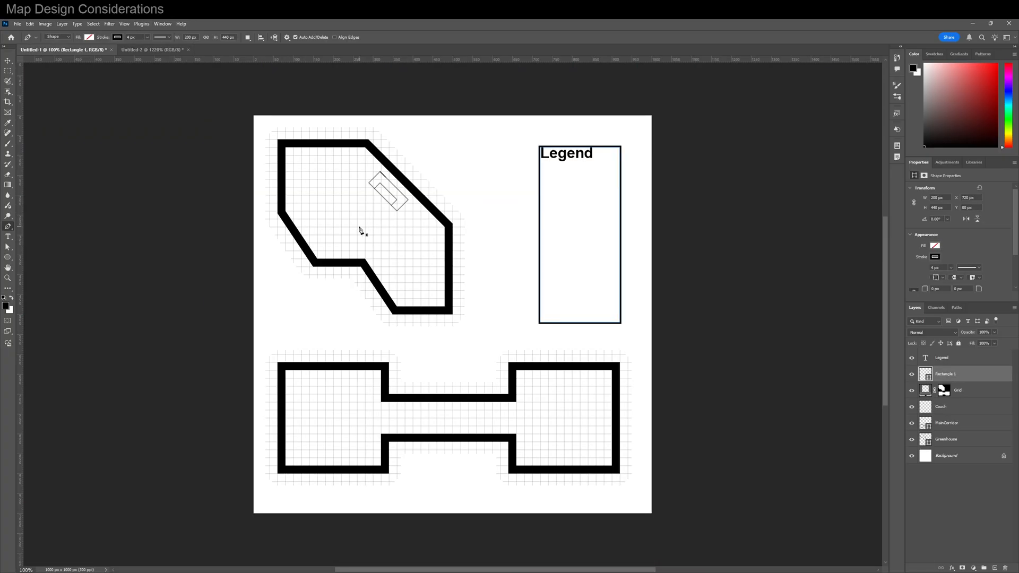
{"action": "key", "text": "u"}
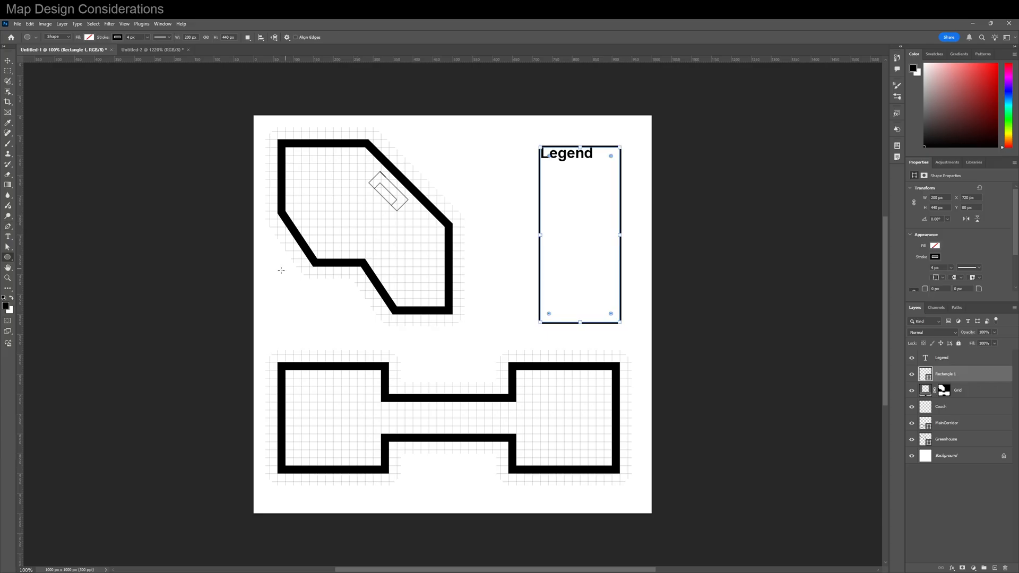
{"action": "right_click", "coordinate": [8, 258]}
{"action": "left_click", "coordinate": [42, 302]}
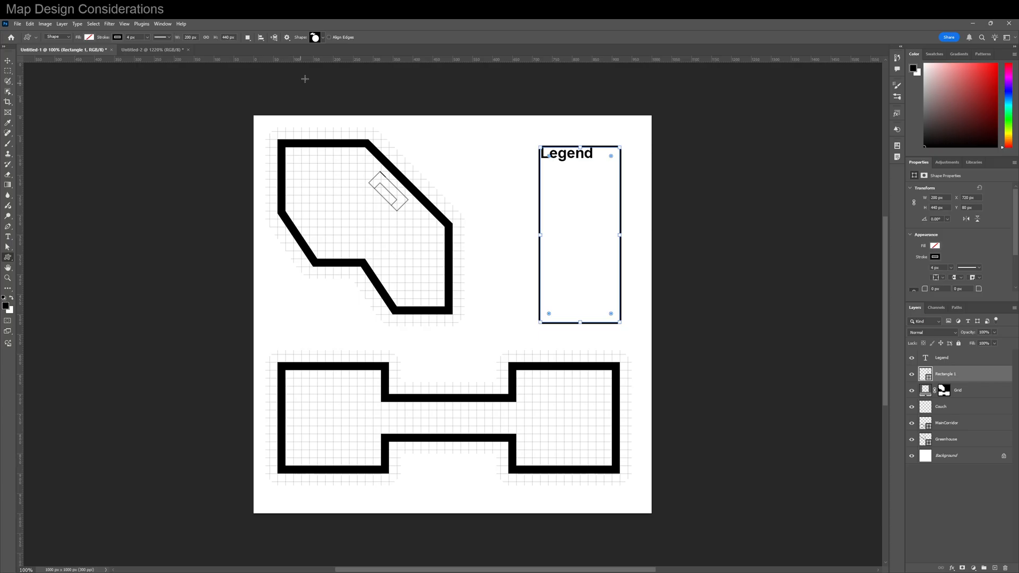
{"action": "left_click", "coordinate": [324, 38]}
{"action": "left_click", "coordinate": [276, 94]}
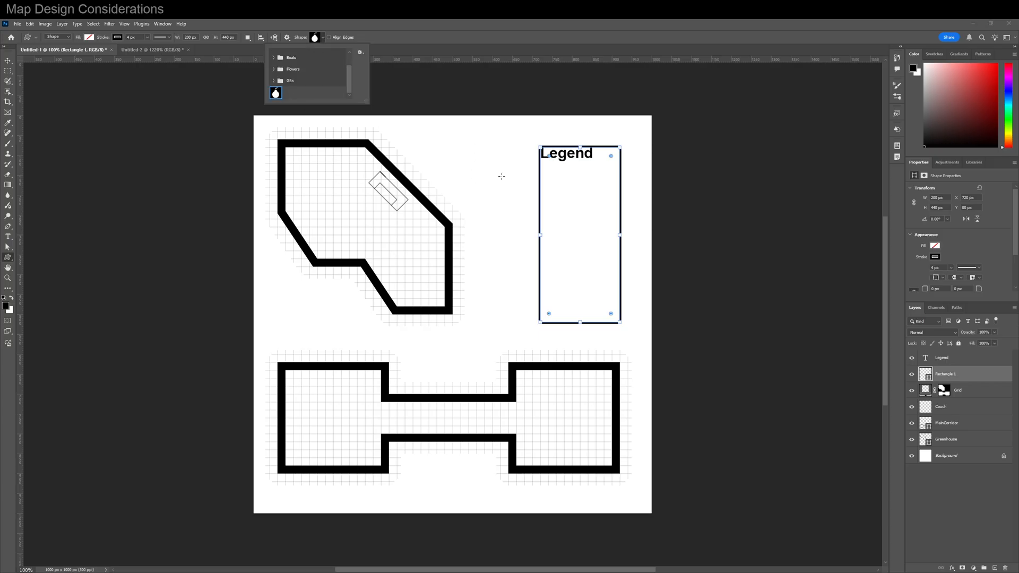
{"action": "mouse_move", "coordinate": [554, 176]}
{"action": "left_mouse_down"}
{"action": "mouse_move", "coordinate": [565, 192]}
{"action": "mouse_move", "coordinate": [572, 184]}
{"action": "left_mouse_up"}
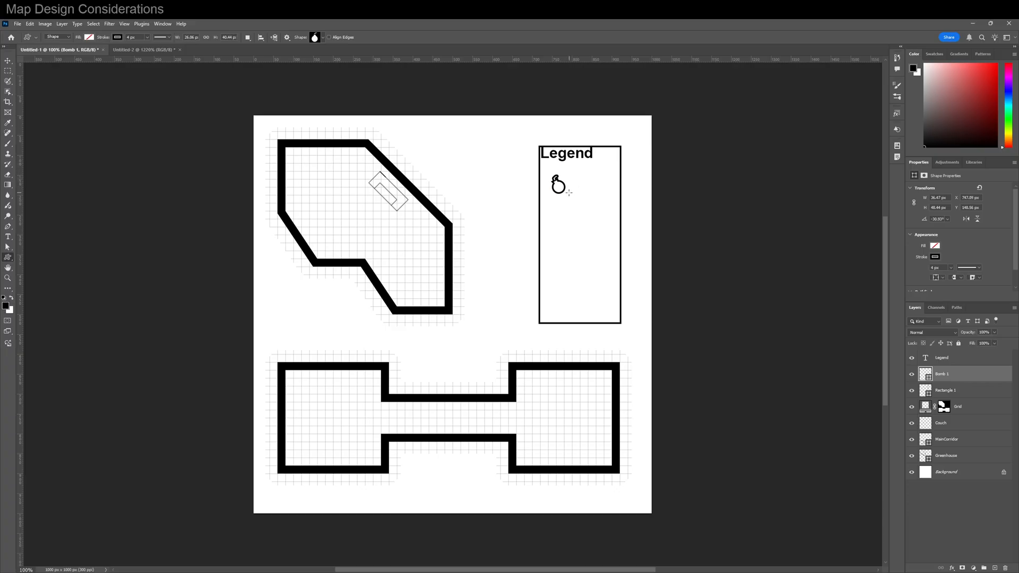
Turn off Auto-Select and duplicate the legend's bomb into the rooms: two in the upper room and one in each lower room
{"action": "key", "text": "v"}
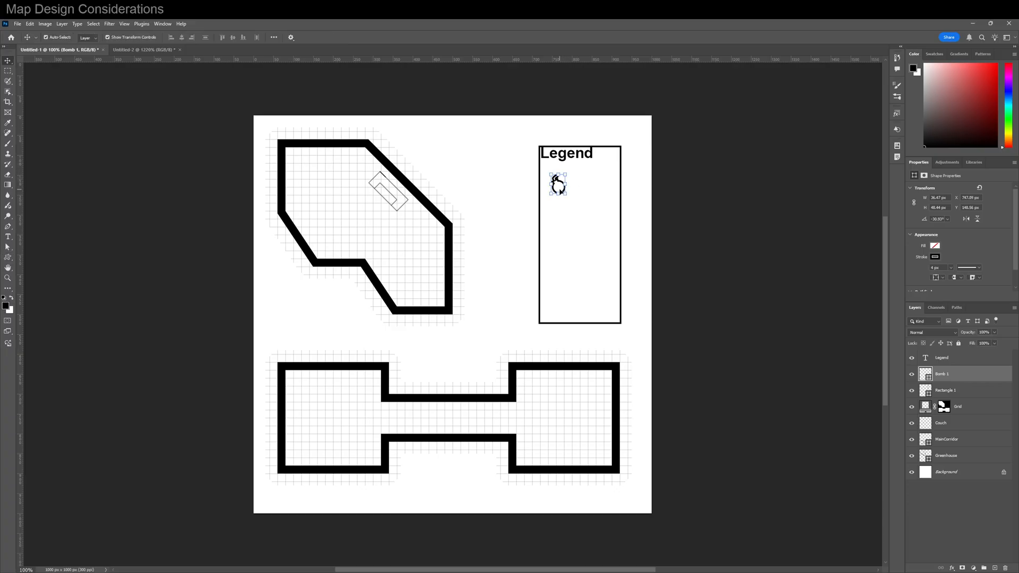
{"action": "left_click_drag", "start_coordinate": [560, 192], "coordinate": [530, 195]}
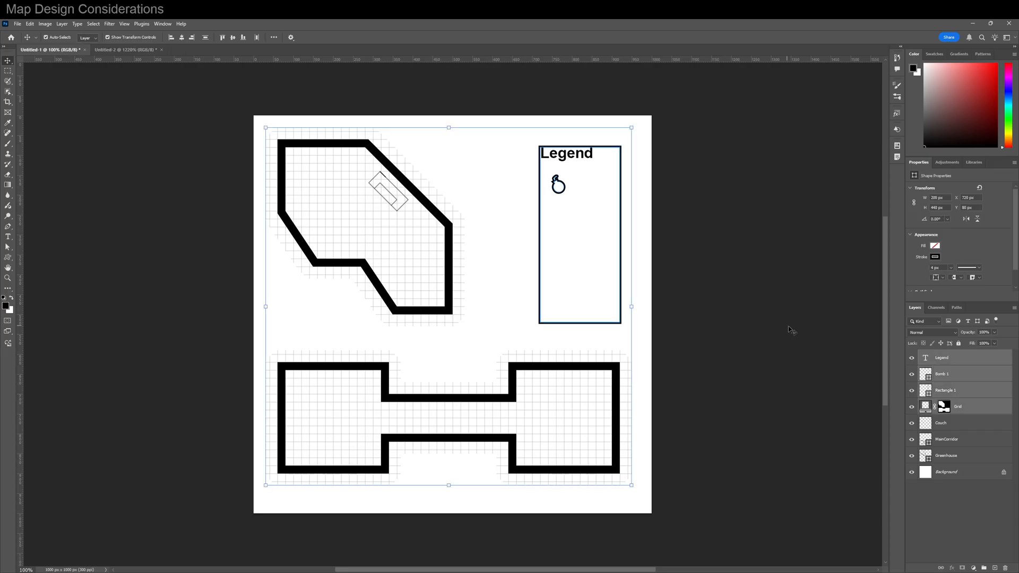
{"action": "left_click", "coordinate": [950, 374]}
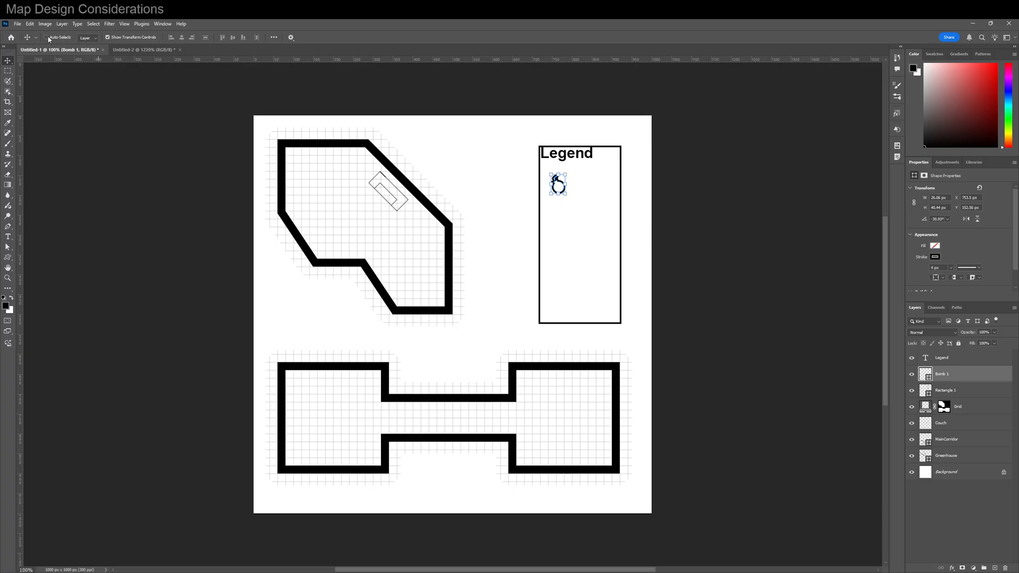
{"action": "left_click_drag", "start_coordinate": [559, 189], "coordinate": [566, 419]}
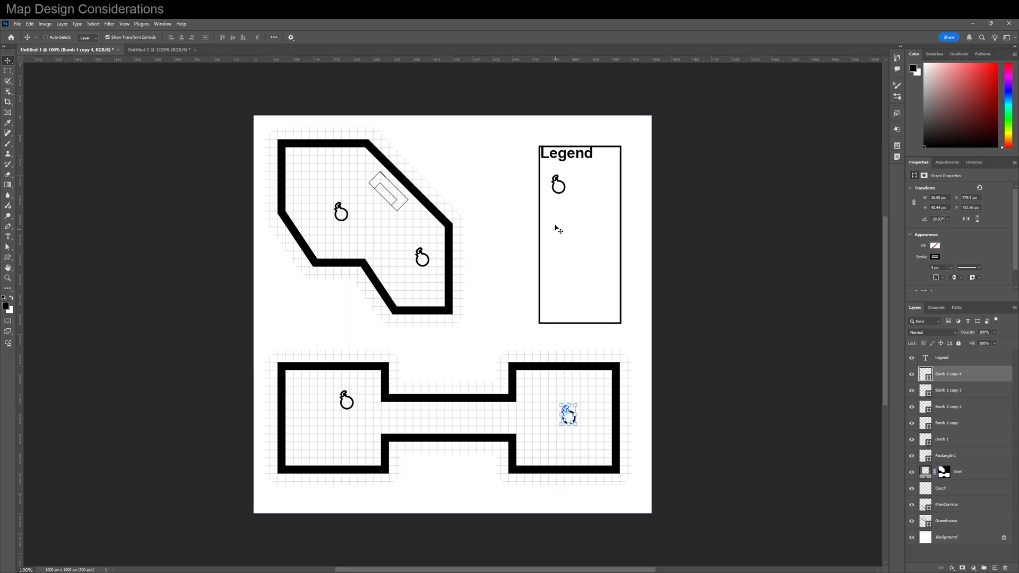
Shift the legend's bomb slightly left and place a 9 pt Arial Bold text label "Bomb" directly beside it
{"action": "left_click_drag", "start_coordinate": [562, 191], "coordinate": [610, 171]}
{"action": "left_click", "coordinate": [957, 443]}
{"action": "key", "text": "t"}
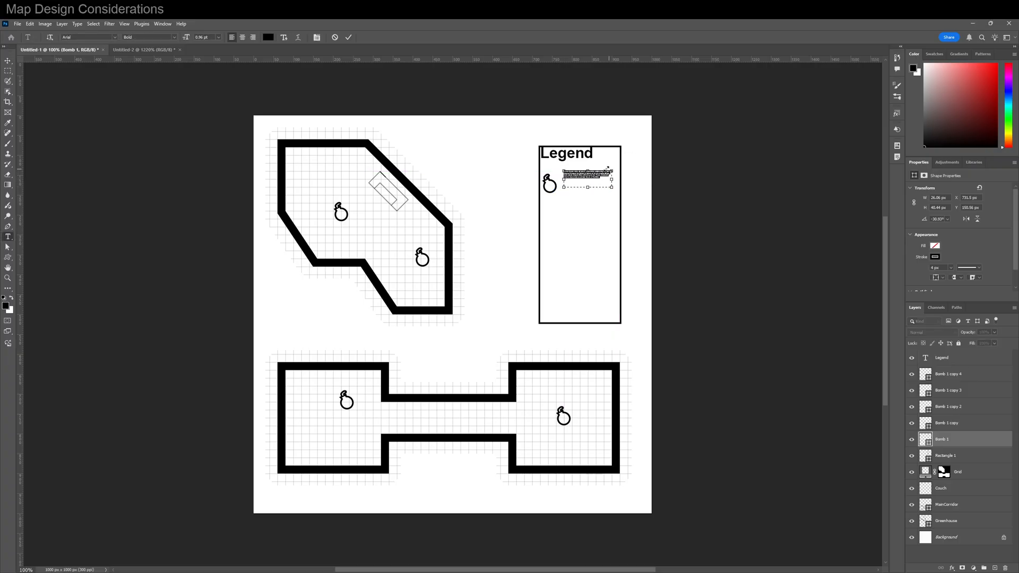
{"action": "key", "text": "BackSpace"}
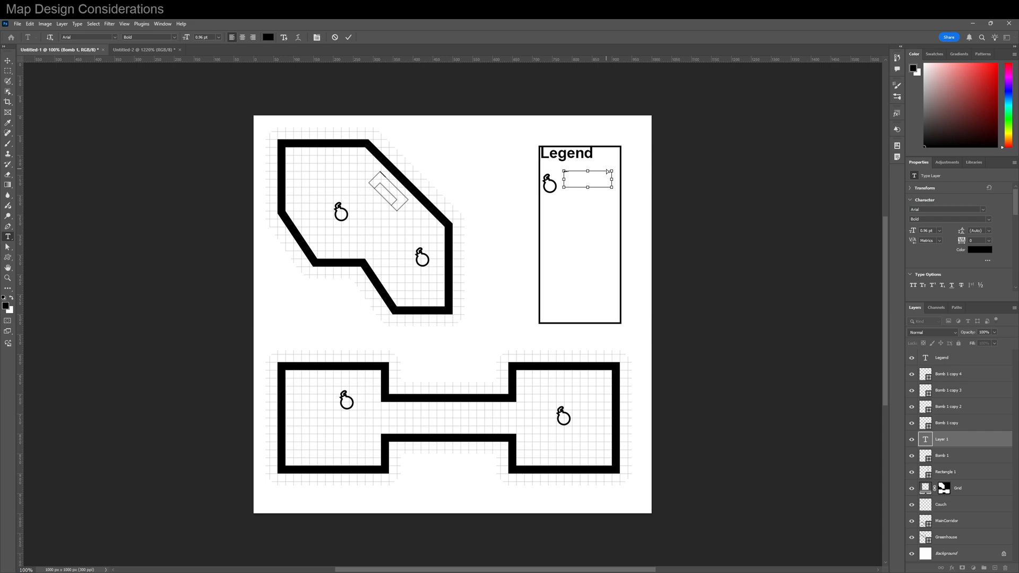
{"action": "left_click", "coordinate": [218, 37]}
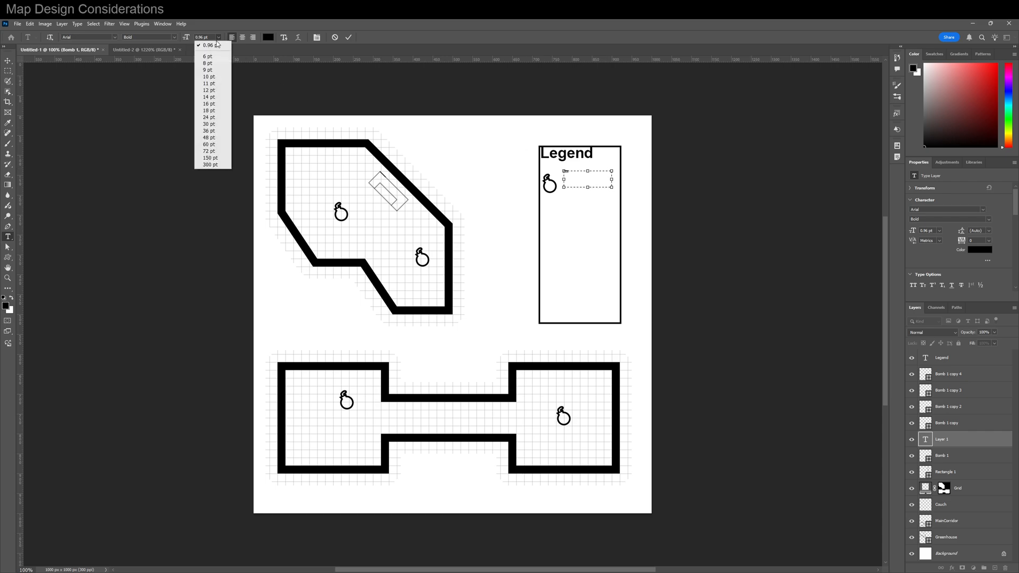
{"action": "left_click", "coordinate": [207, 73]}
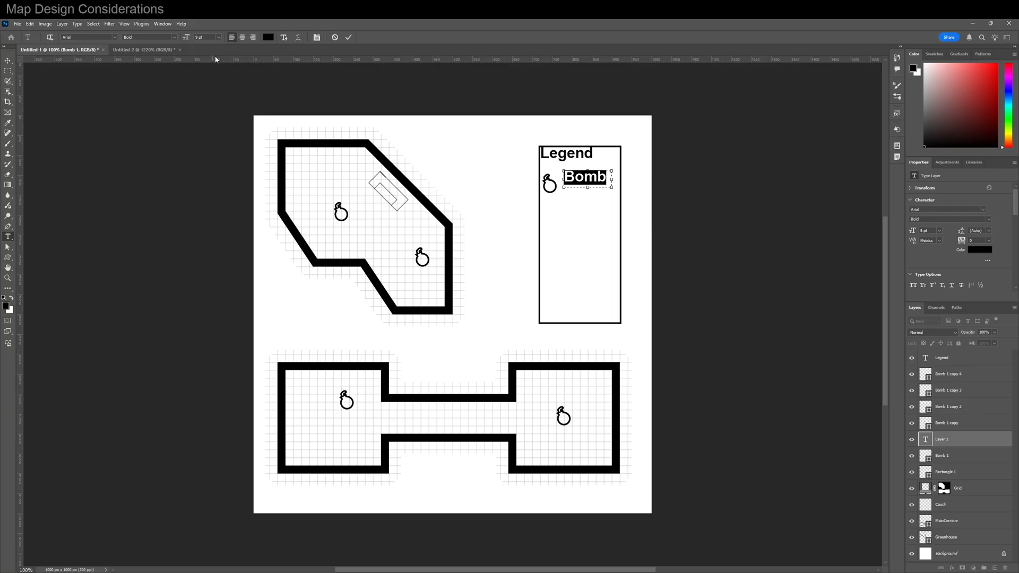
{"action": "key", "text": "ctrl+Return"}
{"action": "key", "text": "v"}
{"action": "left_click_drag", "start_coordinate": [594, 182], "coordinate": [588, 194]}
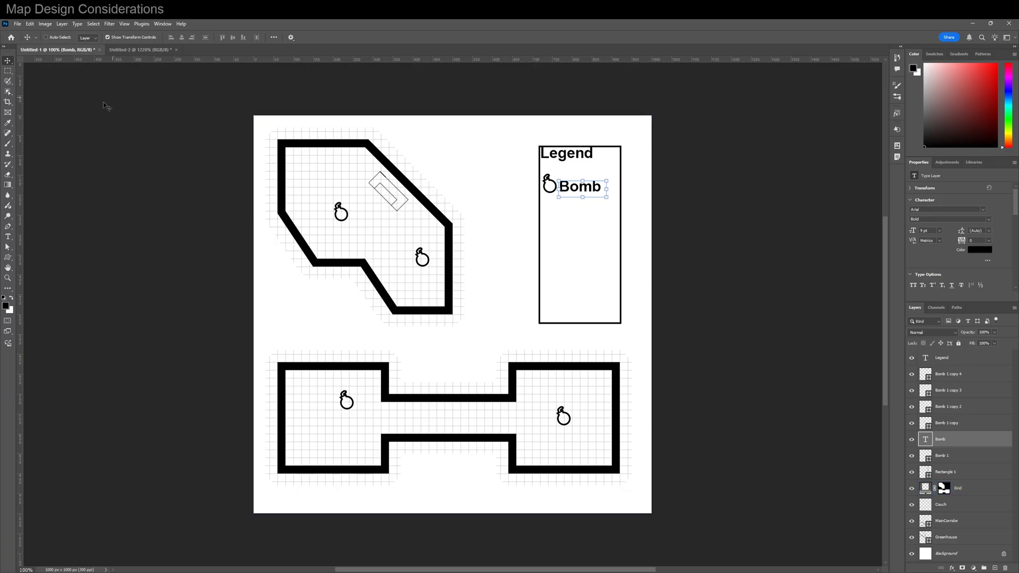
Set the Pen tool to draw shapes with a green, dashed 4 px stroke and no fill
{"action": "left_click", "coordinate": [9, 227]}
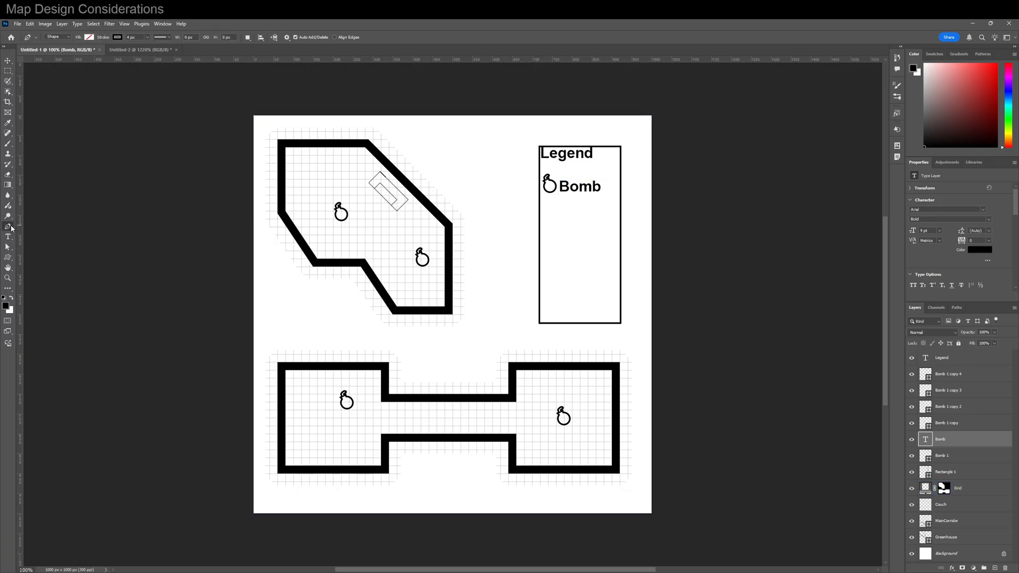
{"action": "left_click", "coordinate": [117, 38]}
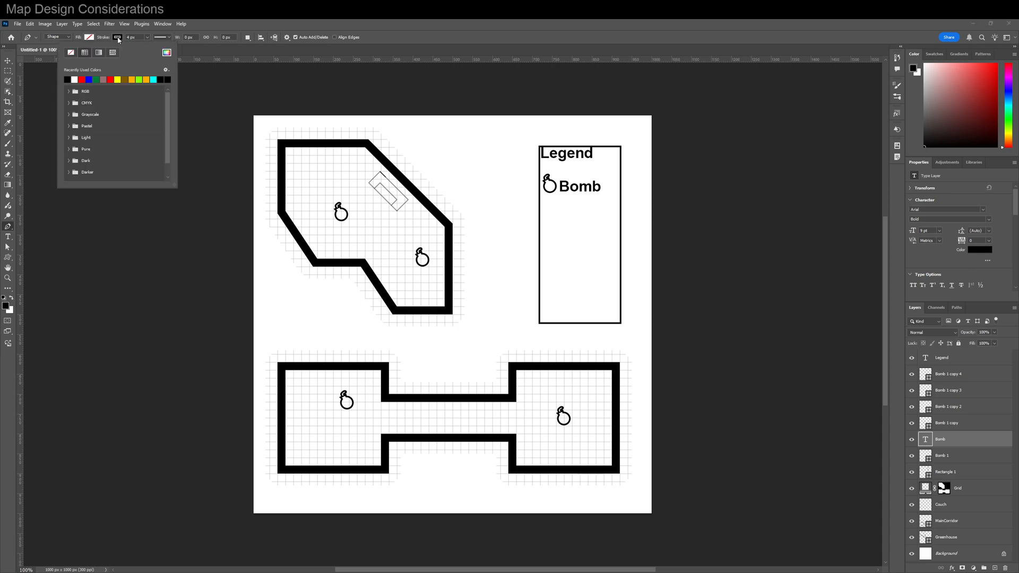
{"action": "left_click", "coordinate": [100, 80]}
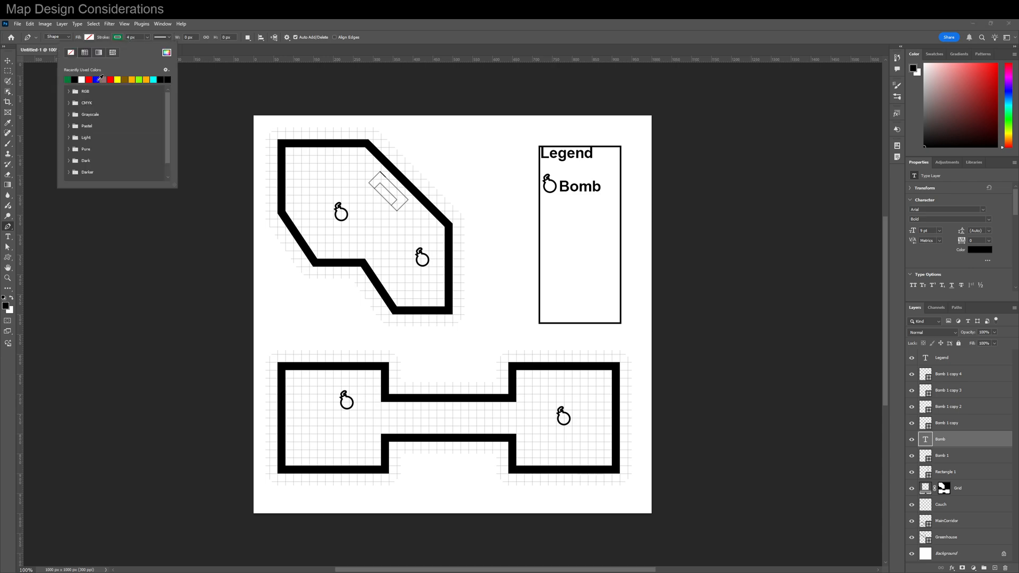
{"action": "left_click", "coordinate": [202, 32]}
{"action": "left_click", "coordinate": [162, 37]}
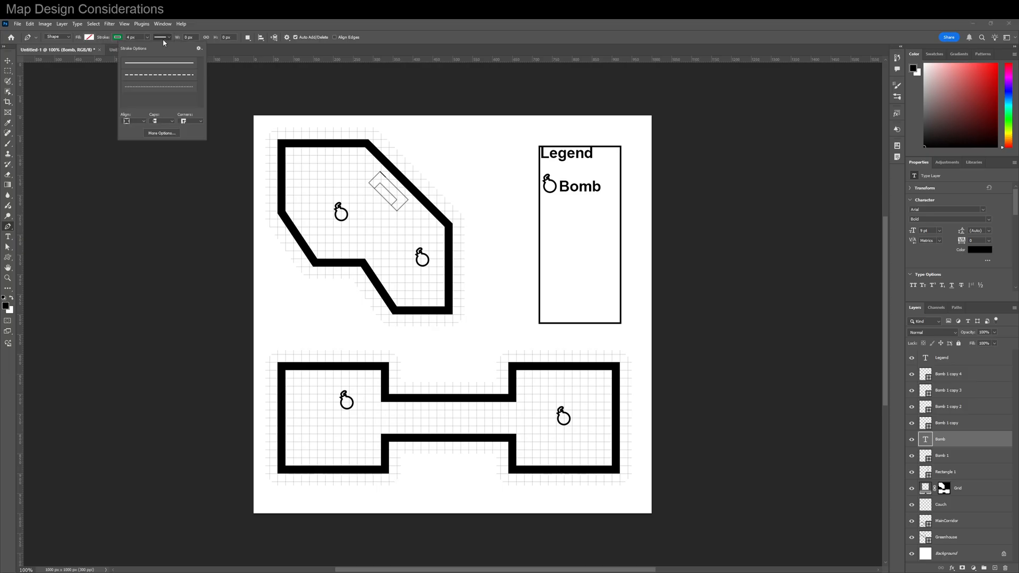
{"action": "left_click", "coordinate": [154, 75]}
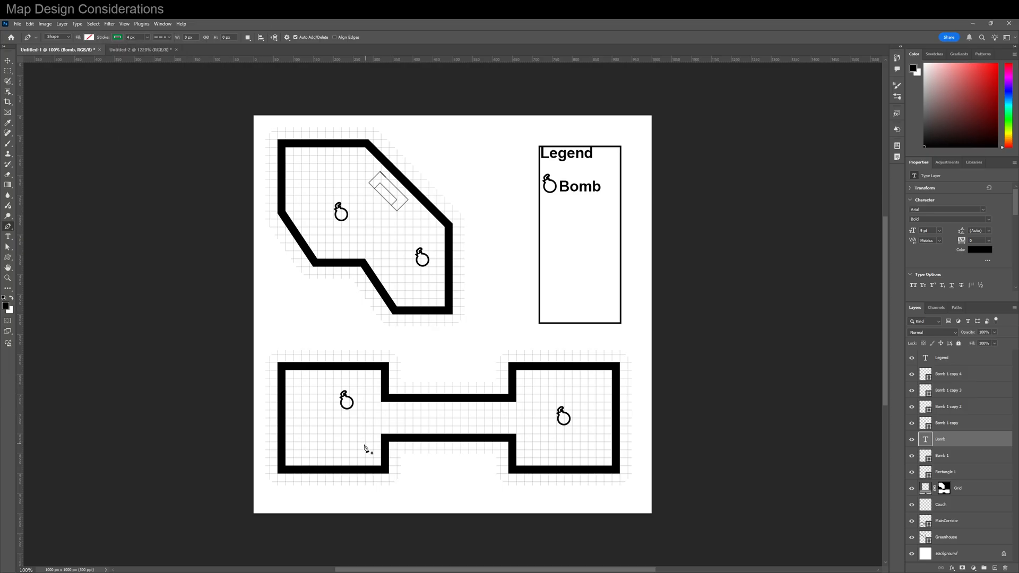
Draw an open dashed line from the lower-left room through the corridor to below the right room's bomb, about 585 × 67 px
{"action": "left_click", "coordinate": [344, 419]}
{"action": "left_click", "coordinate": [450, 421]}
{"action": "left_click", "coordinate": [513, 420]}
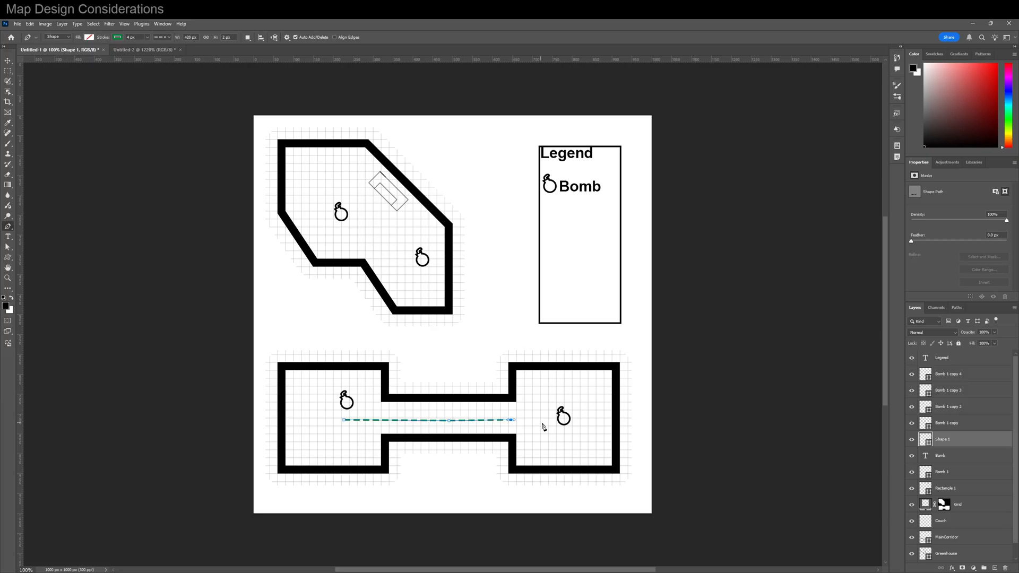
{"action": "left_click", "coordinate": [542, 439]}
{"action": "left_click", "coordinate": [577, 445]}
Continue the line around the right room's bomb and back along the corridor, and undo these added segments
{"action": "left_click", "coordinate": [593, 413]}
{"action": "left_click", "coordinate": [579, 381]}
{"action": "left_click", "coordinate": [573, 380]}
{"action": "left_click", "coordinate": [539, 391]}
{"action": "left_click", "coordinate": [498, 412]}
{"action": "left_click", "coordinate": [445, 413]}
{"action": "left_click", "coordinate": [375, 412]}
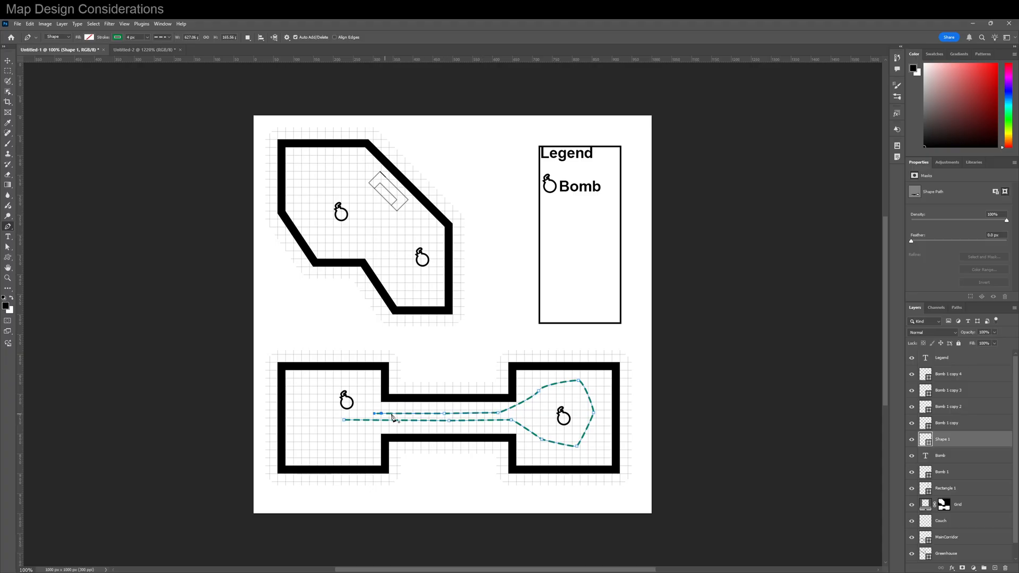
{"action": "left_click", "coordinate": [532, 433]}
{"action": "key", "text": "ctrl+z"}
{"action": "key", "text": "ctrl+z"}
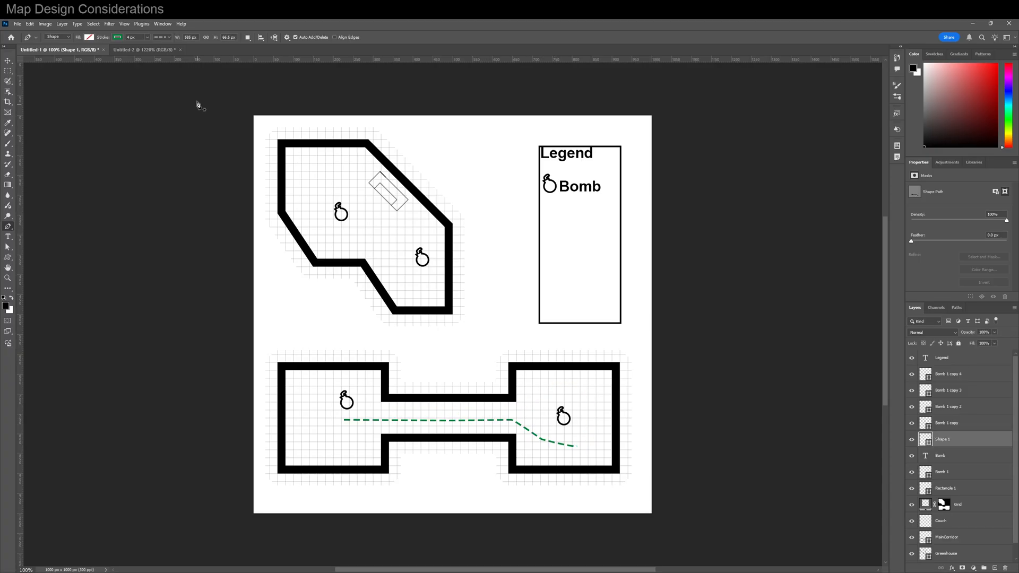
Give the green line a centre-aligned custom dash pattern with dash 7, gap 2, dash 3, gap 2
{"action": "left_click", "coordinate": [160, 37]}
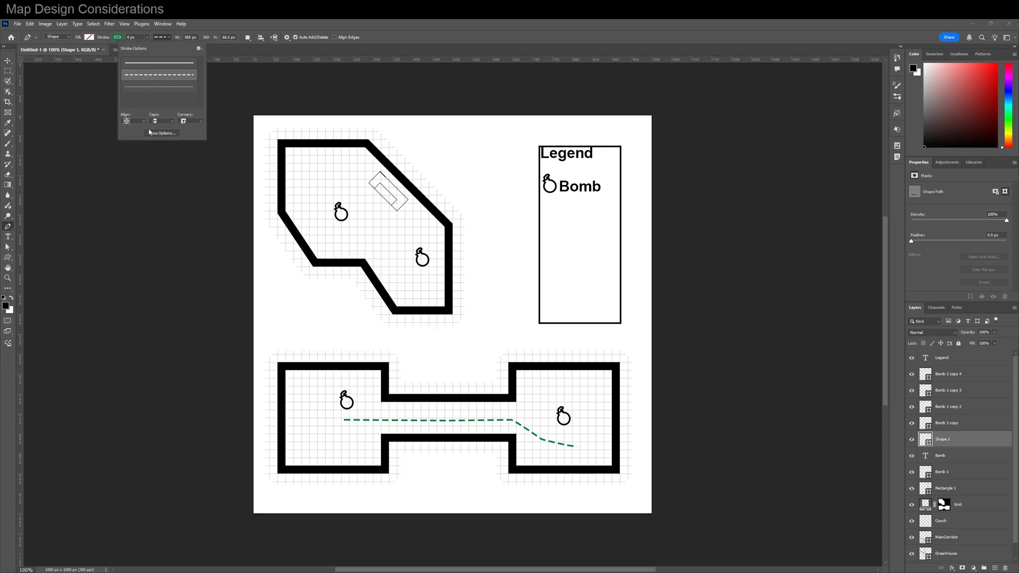
{"action": "left_click", "coordinate": [142, 122]}
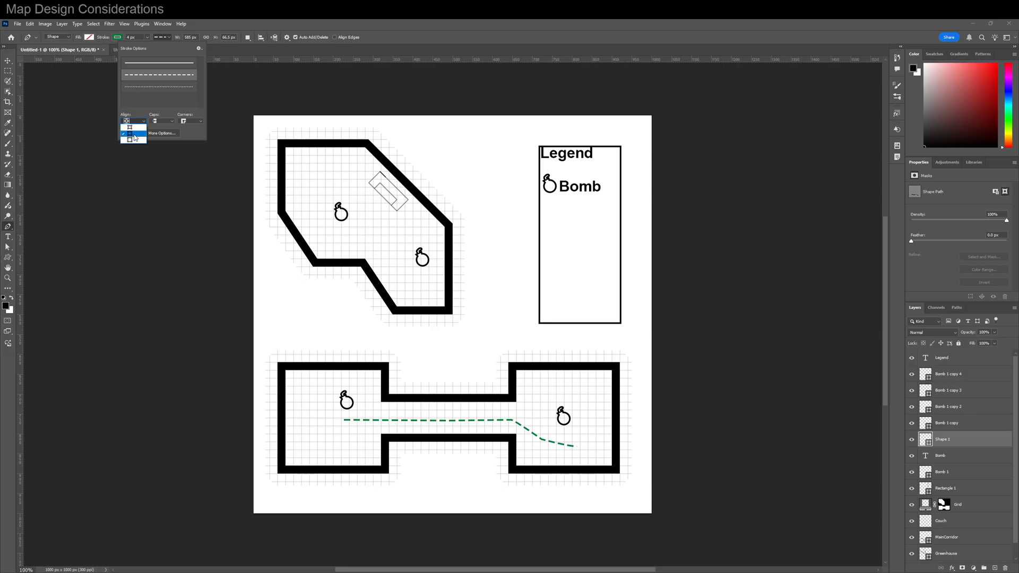
{"action": "left_click", "coordinate": [134, 134]}
{"action": "left_click", "coordinate": [159, 133]}
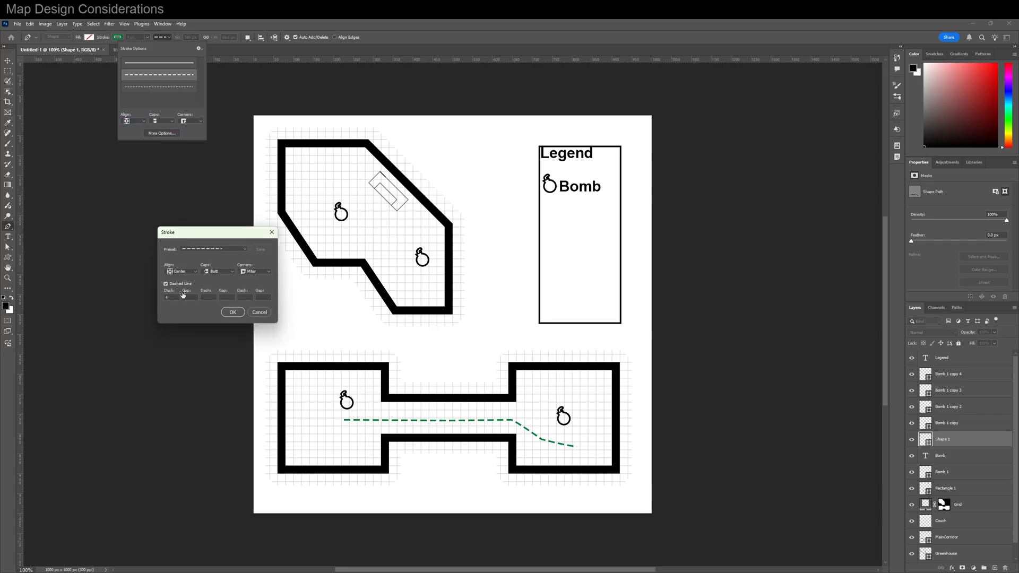
{"action": "type", "text": "7"}
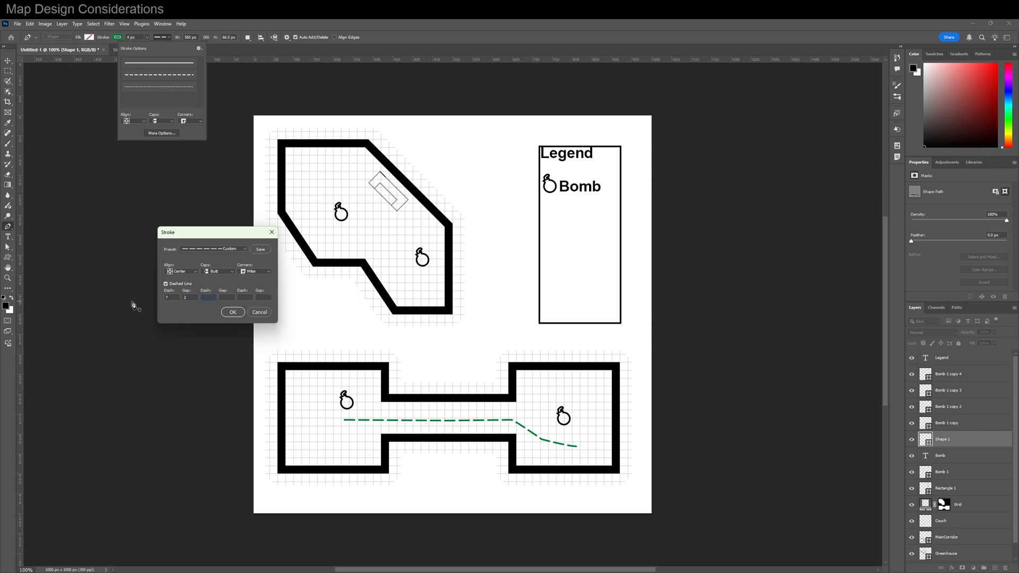
{"action": "type", "text": "3"}
{"action": "key", "text": "Tab"}
{"action": "type", "text": "2"}
{"action": "left_click", "coordinate": [232, 312]}
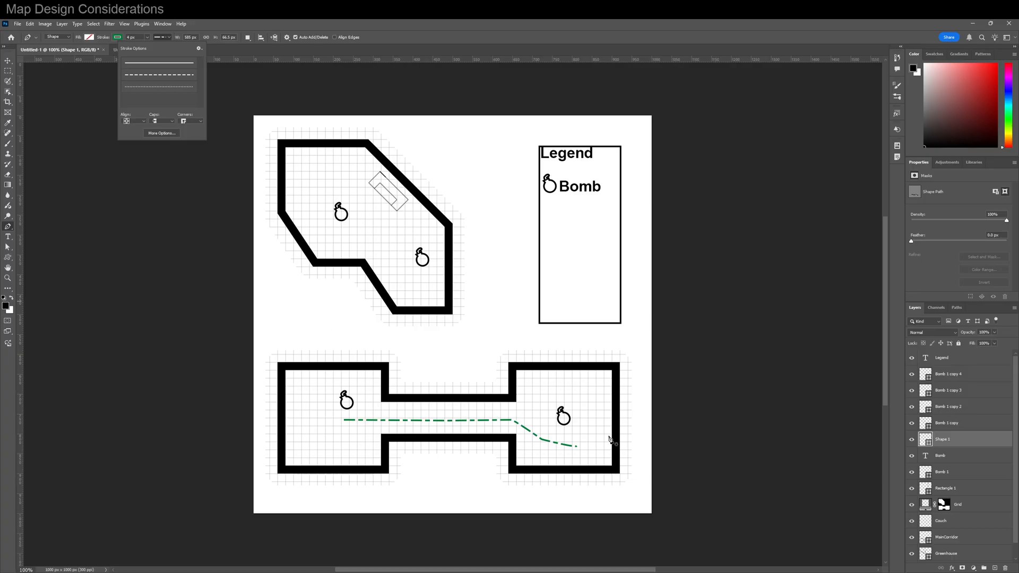
Examine the dashed line's shape path and the shape paths in the bomb document
{"action": "key", "text": "a"}
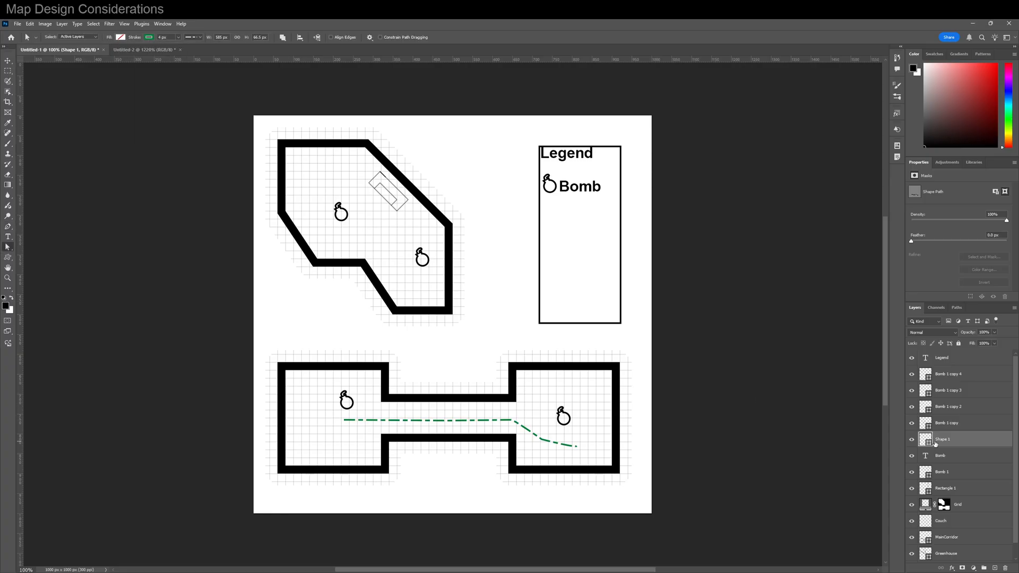
{"action": "left_click", "coordinate": [957, 307]}
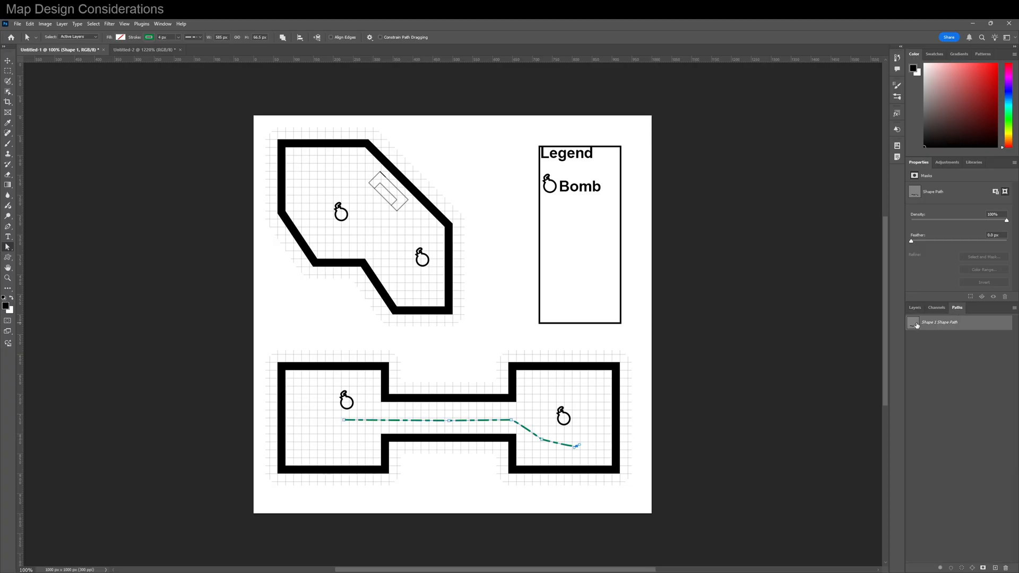
{"action": "left_click", "coordinate": [146, 50]}
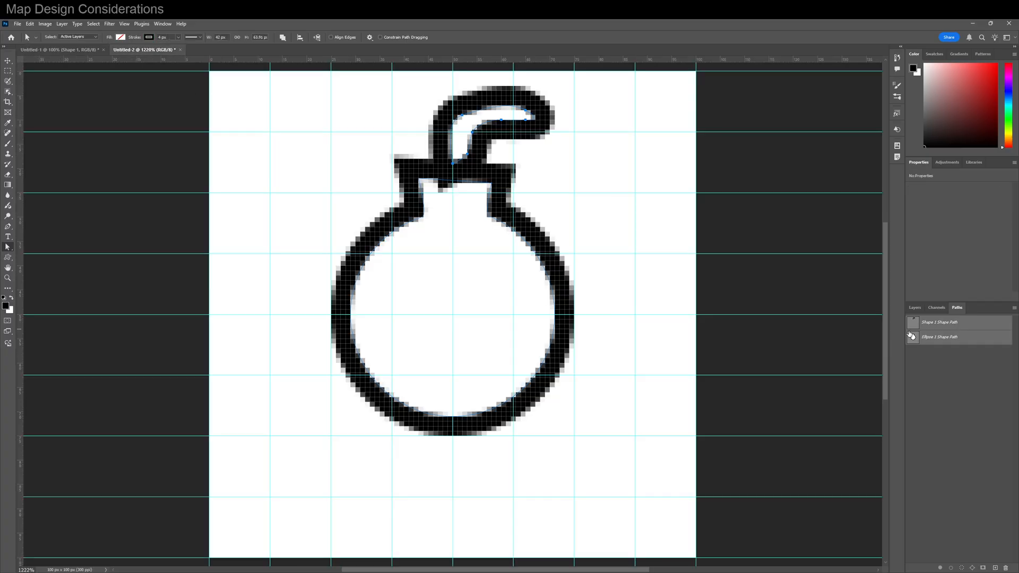
Hide the Shape 1 and Ellipse 1 layers of the bomb drawing and put both into one group
{"action": "left_click", "coordinate": [915, 308]}
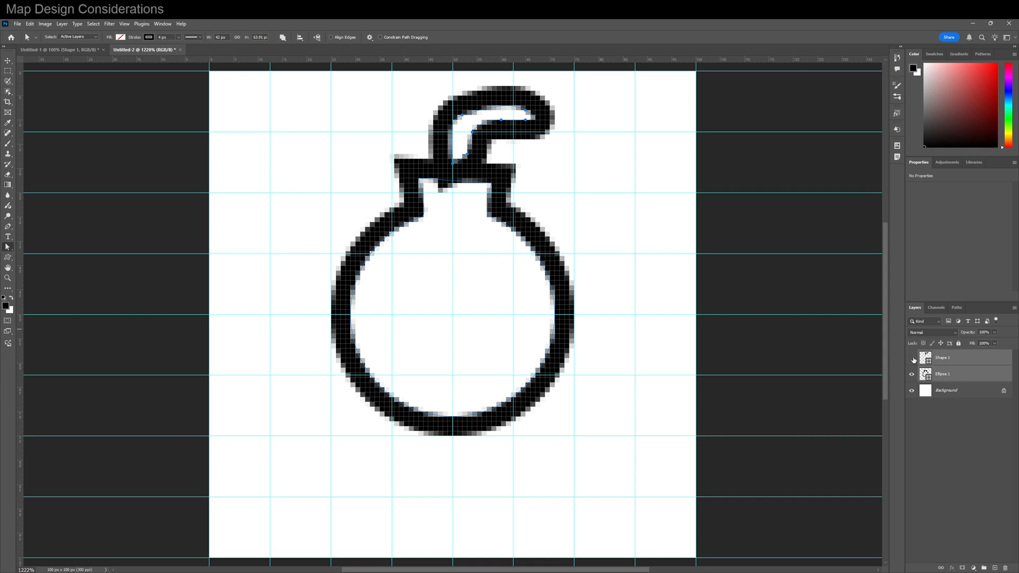
{"action": "left_click_drag", "start_coordinate": [913, 359], "coordinate": [914, 375]}
{"action": "left_click", "coordinate": [955, 362]}
{"action": "left_click", "coordinate": [956, 376], "text": "shift"}
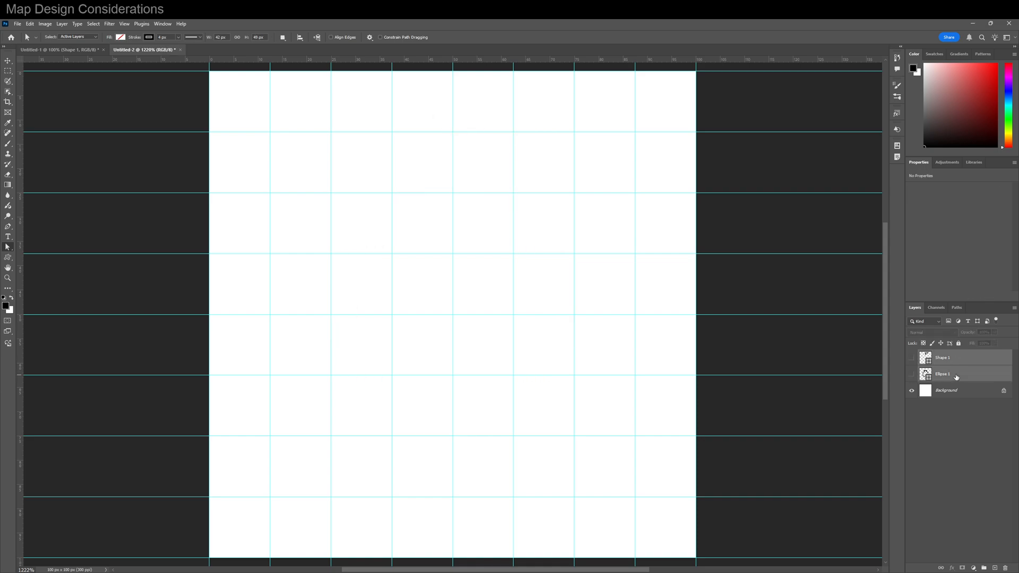
{"action": "key", "text": "ctrl+g"}
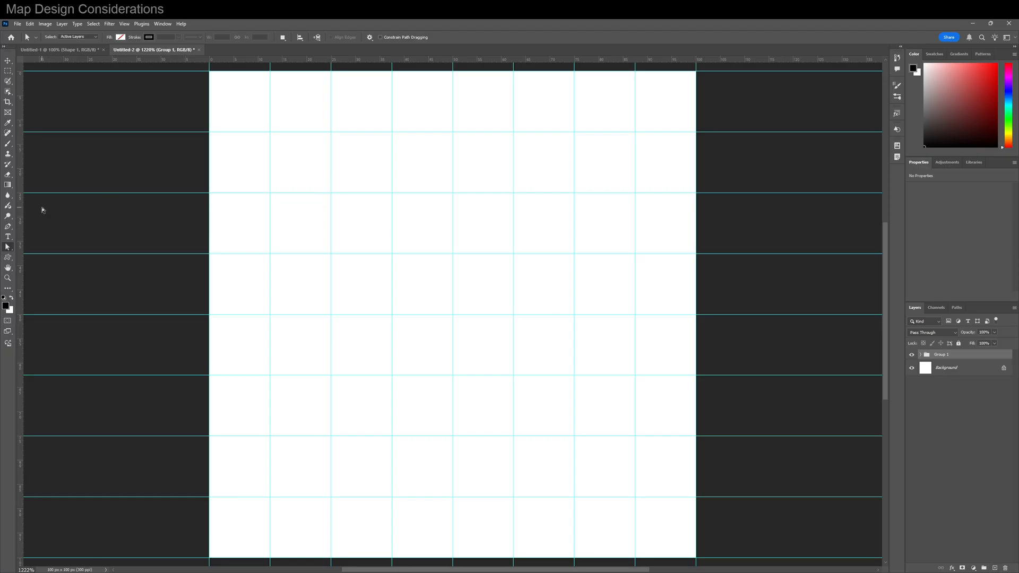
Add a new layer above Group 1 and choose the Hard Round brush from the General Brushes
{"action": "key", "text": "b"}
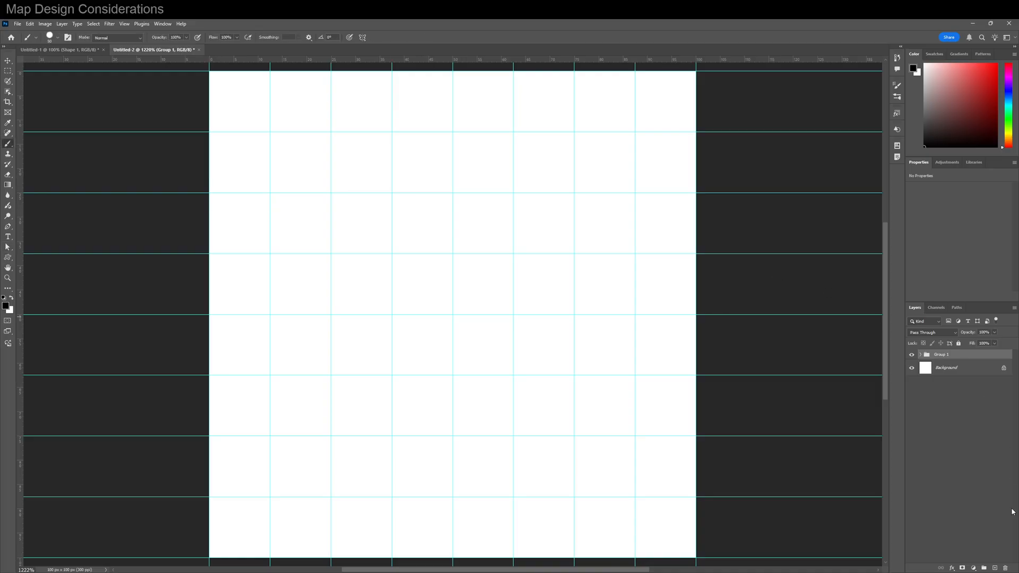
{"action": "left_click", "coordinate": [994, 568]}
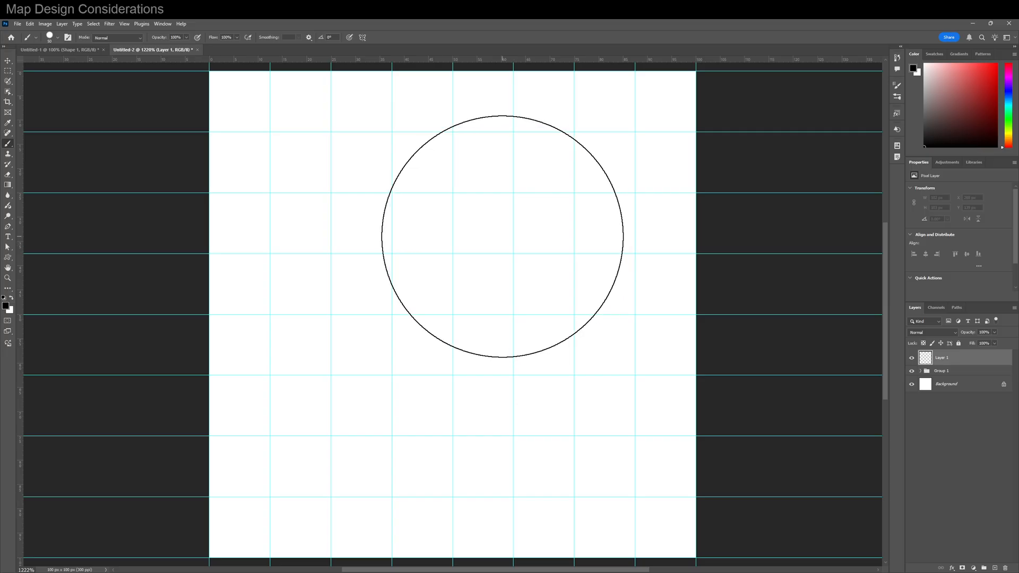
{"action": "left_click", "coordinate": [897, 85]}
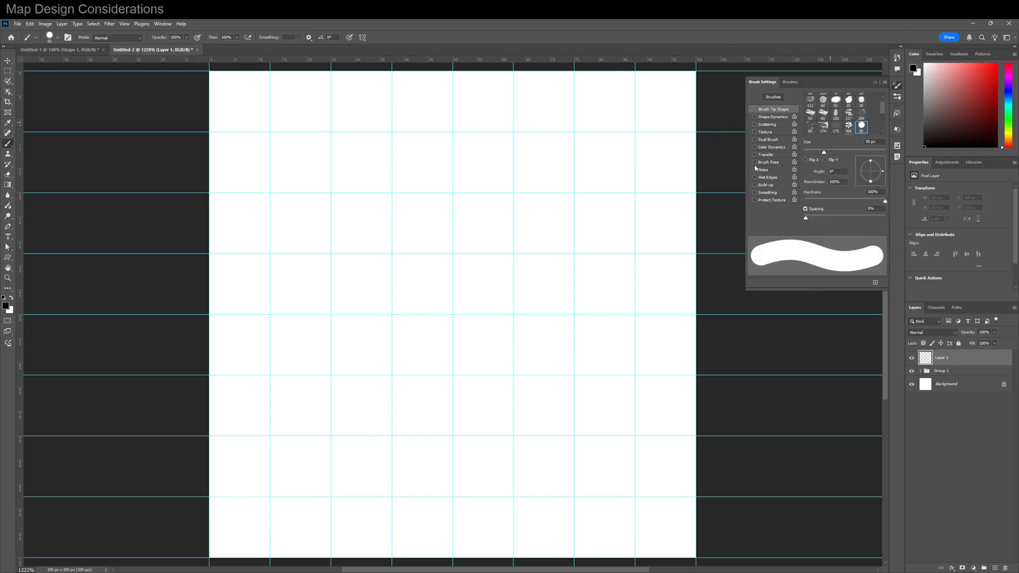
{"action": "left_click", "coordinate": [779, 98]}
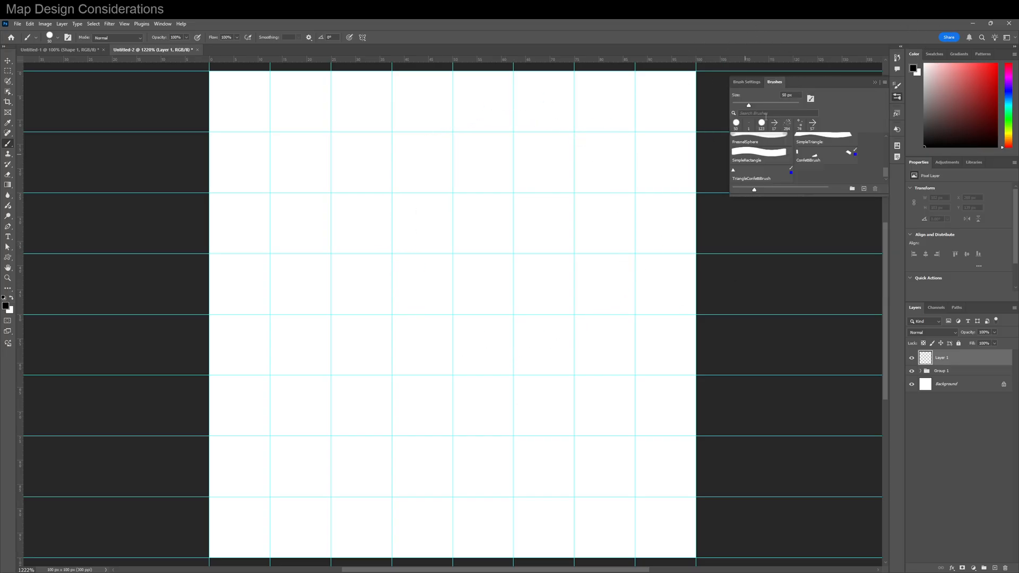
{"action": "left_click", "coordinate": [762, 123]}
{"action": "scroll", "coordinate": [805, 153], "scroll_direction": "up", "scroll_amount": 3}
{"action": "scroll", "coordinate": [805, 153], "scroll_direction": "up", "scroll_amount": 5}
{"action": "left_click", "coordinate": [810, 151]}
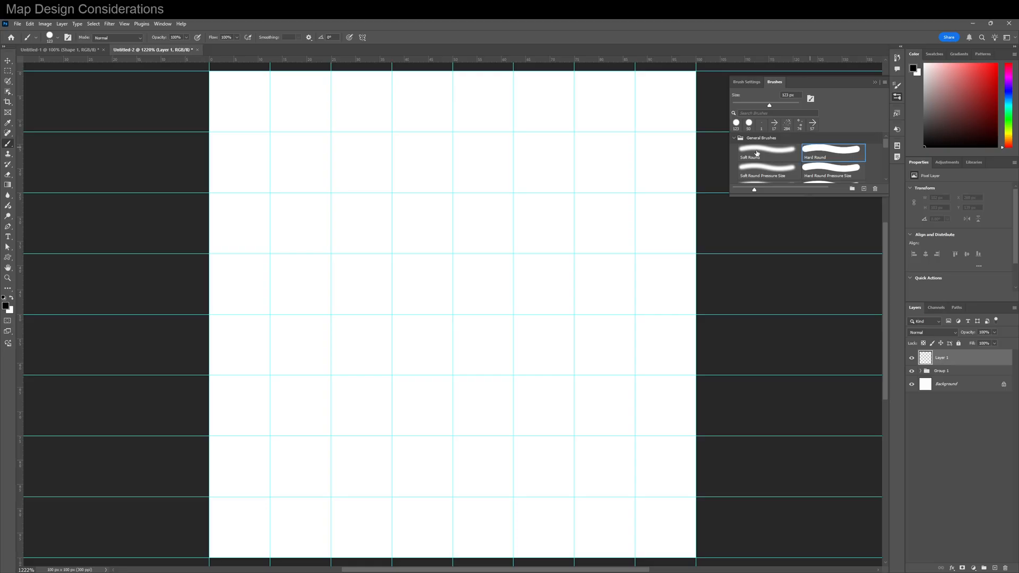
Reduce the Hard Round brush size to 1 px
{"action": "key", "text": "bracketleft"}
{"action": "key", "text": "bracketleft"}
{"action": "key", "text": "bracketleft"}
{"action": "key", "text": "bracketleft"}
{"action": "key", "text": "bracketleft"}
{"action": "key", "text": "bracketleft"}
{"action": "key", "text": "bracketleft"}
{"action": "key", "text": "bracketleft"}
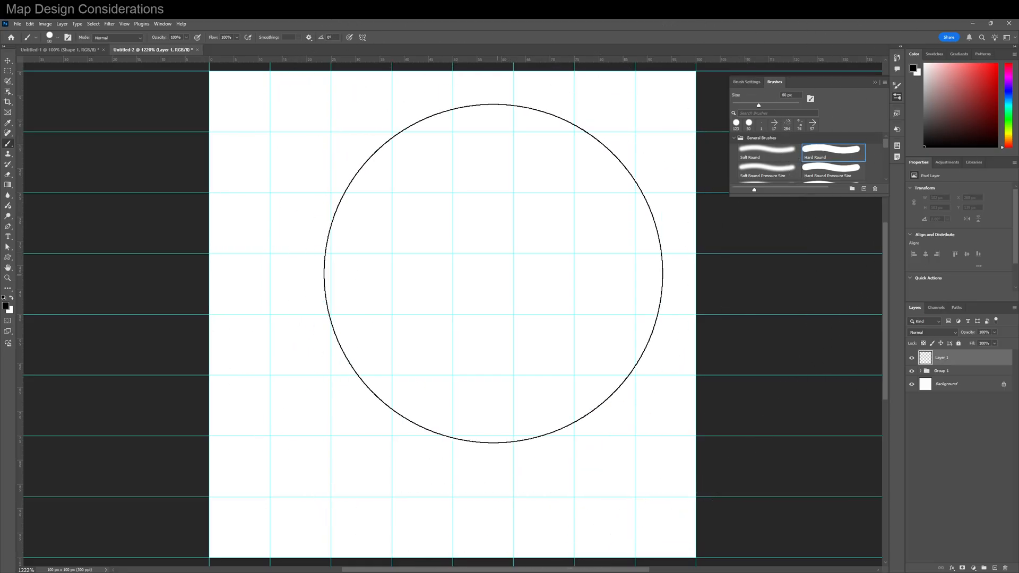
{"action": "key", "text": "bracketleft"}
{"action": "key", "text": "bracketleft"}
{"action": "key", "text": "bracketleft"}
{"action": "key", "text": "bracketleft"}
{"action": "key", "text": "bracketleft"}
{"action": "key", "text": "bracketleft"}
{"action": "key", "text": "bracketleft"}
{"action": "key", "text": "bracketleft"}
{"action": "key", "text": "bracketleft"}
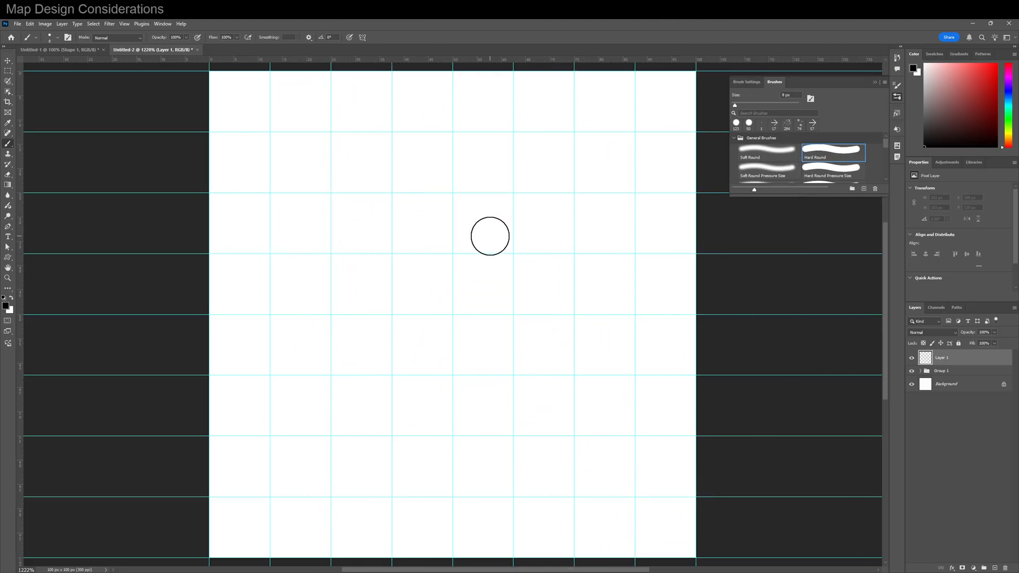
{"action": "key", "text": "bracketleft"}
{"action": "key", "text": "bracketleft"}
{"action": "key", "text": "bracketleft"}
{"action": "key", "text": "bracketleft"}
Paint a right-pointing chevron with straight strokes between guide intersections, retracing both arms to darken them
{"action": "left_click", "coordinate": [391, 131]}
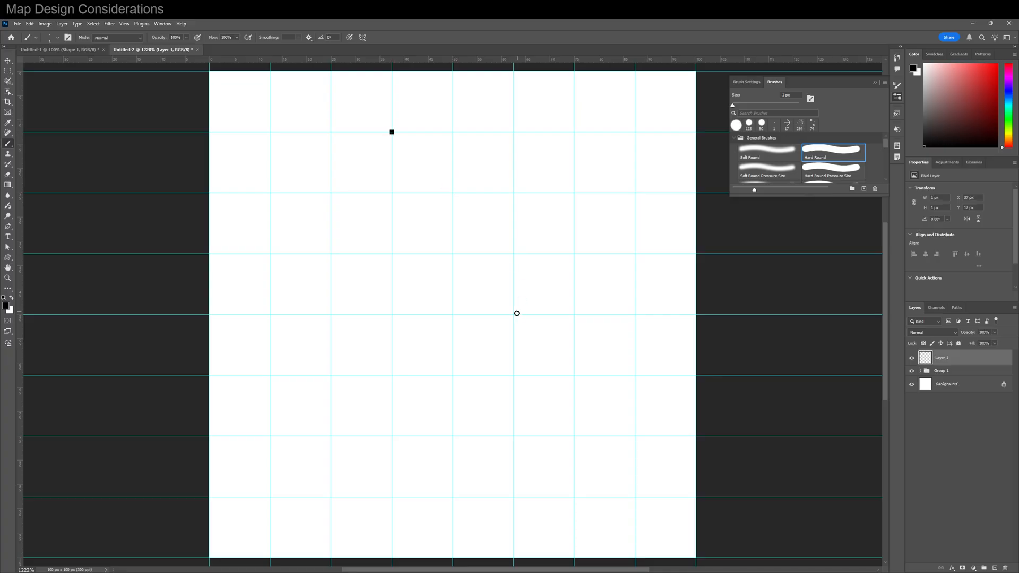
{"action": "left_click", "coordinate": [513, 314], "text": "shift"}
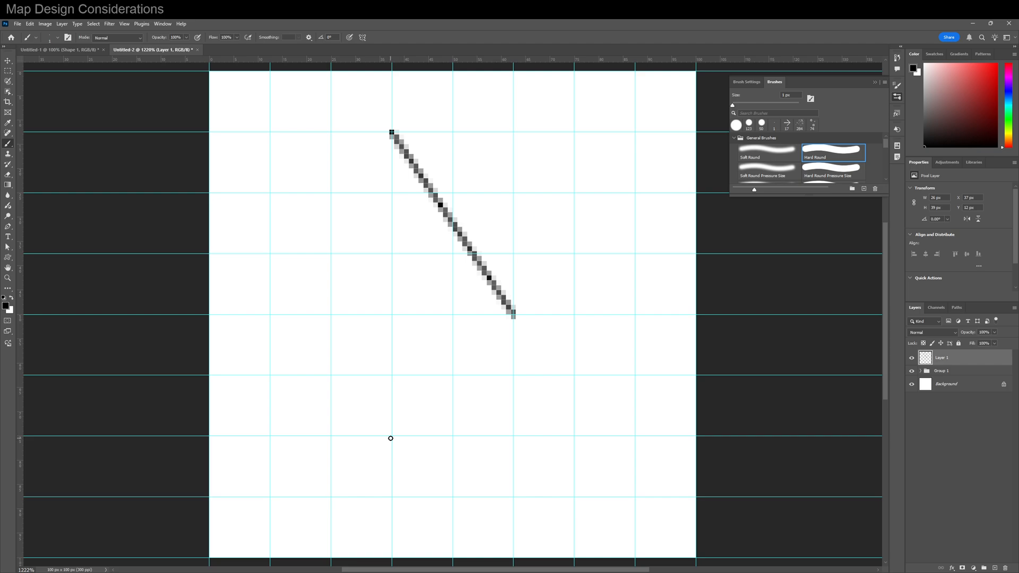
{"action": "left_click", "coordinate": [391, 498], "text": "shift"}
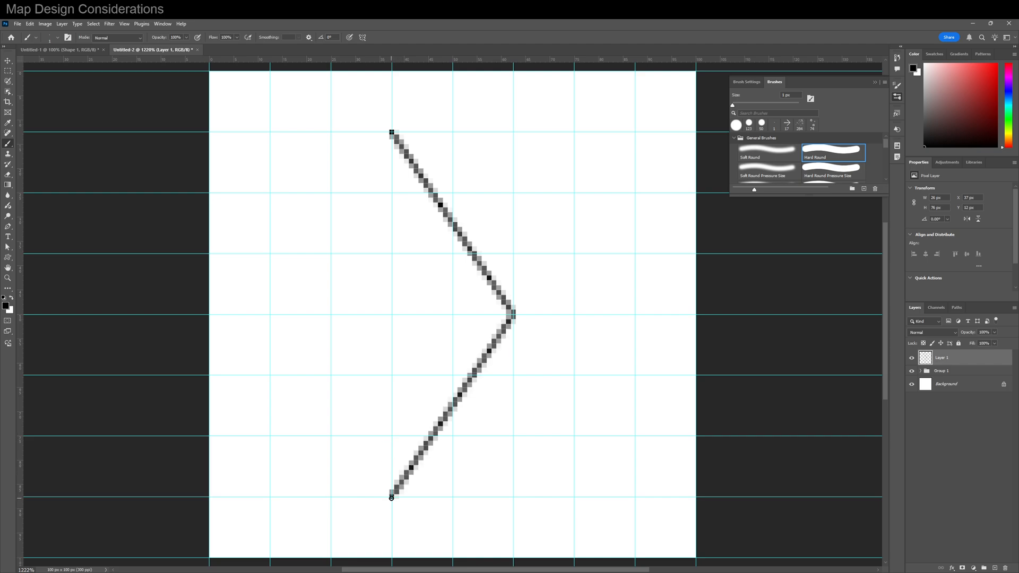
{"action": "left_click", "coordinate": [513, 313], "text": "shift"}
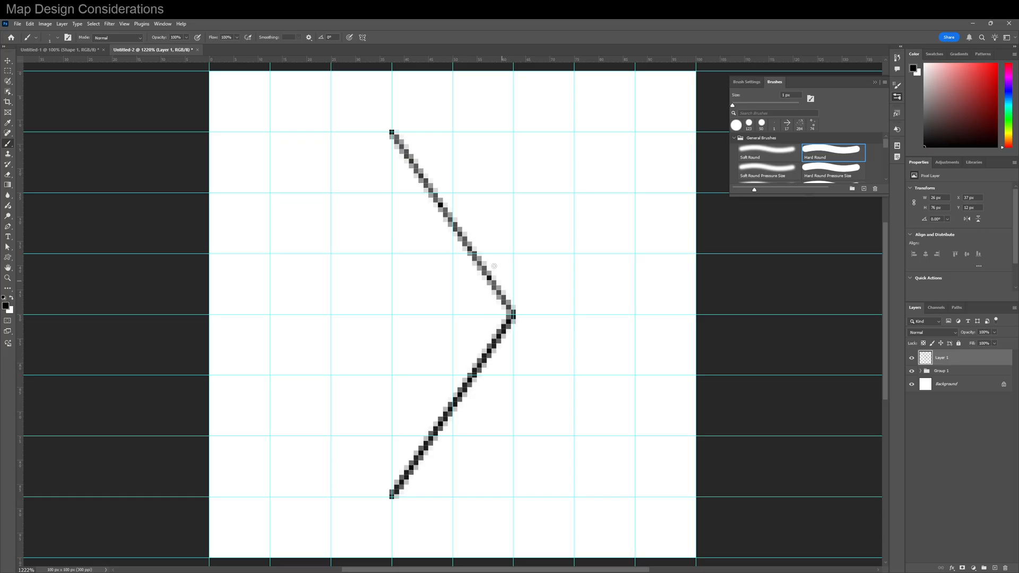
{"action": "left_click", "coordinate": [392, 131], "text": "shift"}
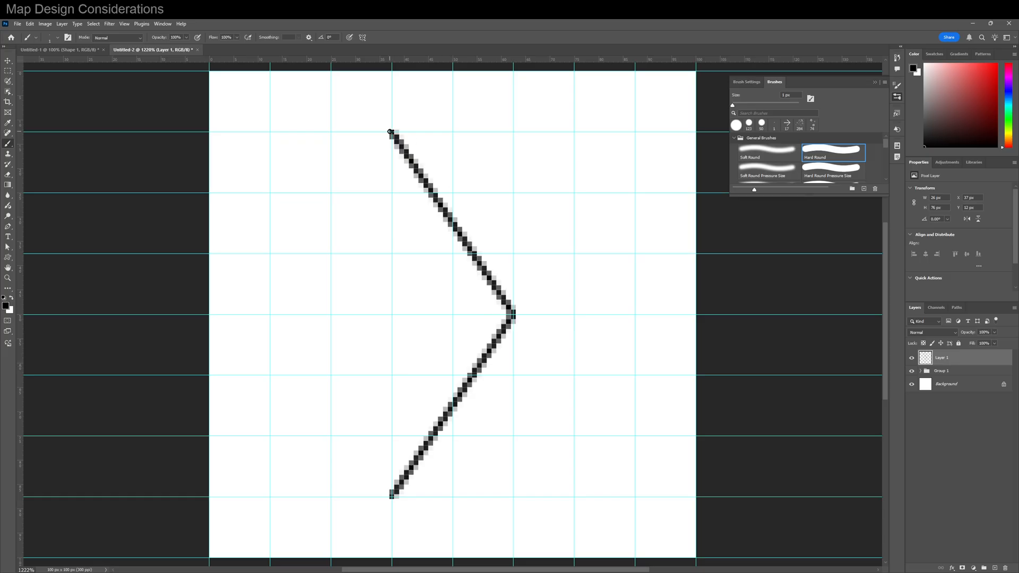
Define the painted chevron as a brush preset named RightChevron and undo a test stroke made with it
{"action": "left_click", "coordinate": [18, 24]}
{"action": "mouse_move", "coordinate": [33, 22]}
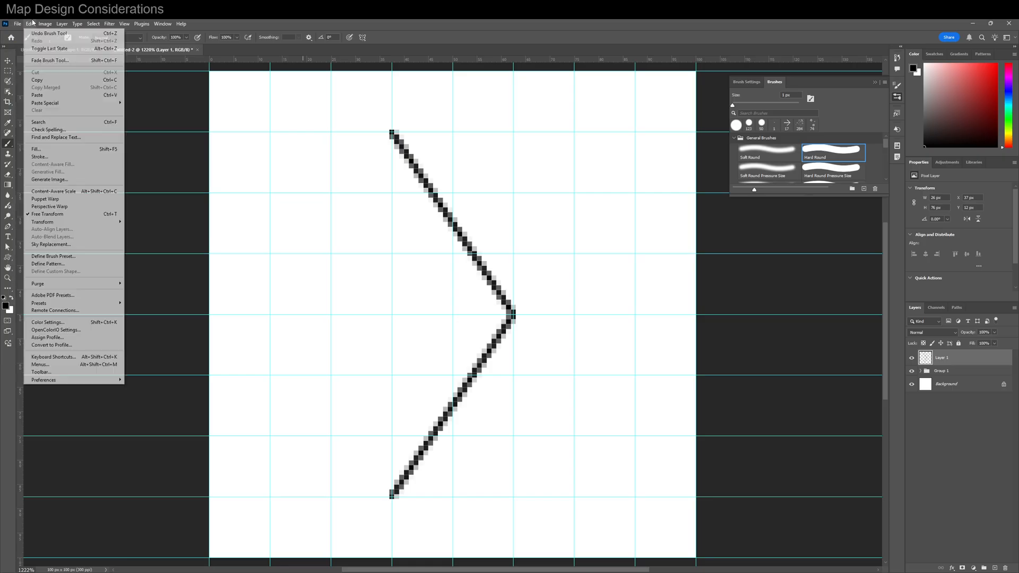
{"action": "left_click", "coordinate": [57, 258]}
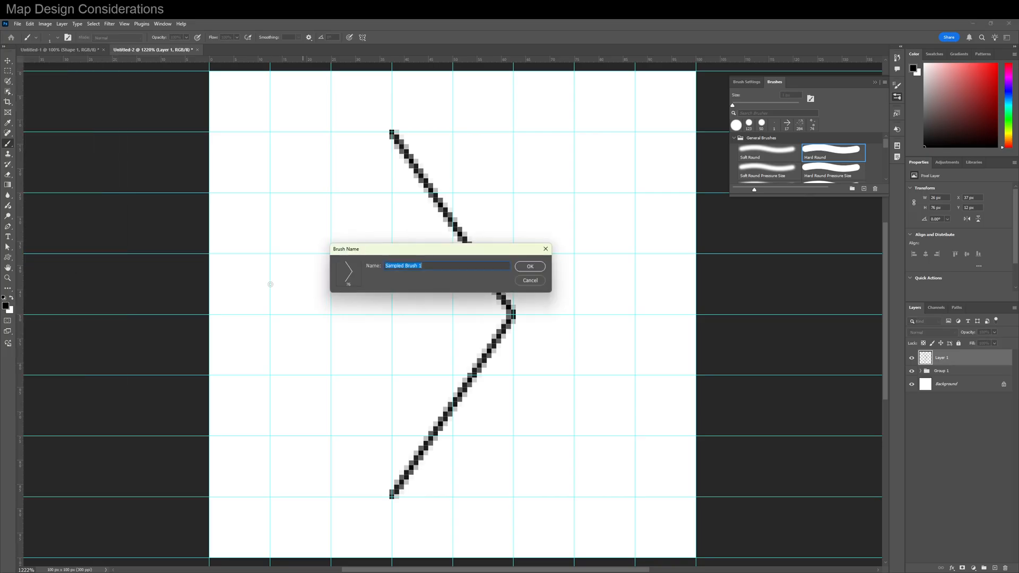
{"action": "type", "text": "RightChevron"}
{"action": "left_click", "coordinate": [532, 267]}
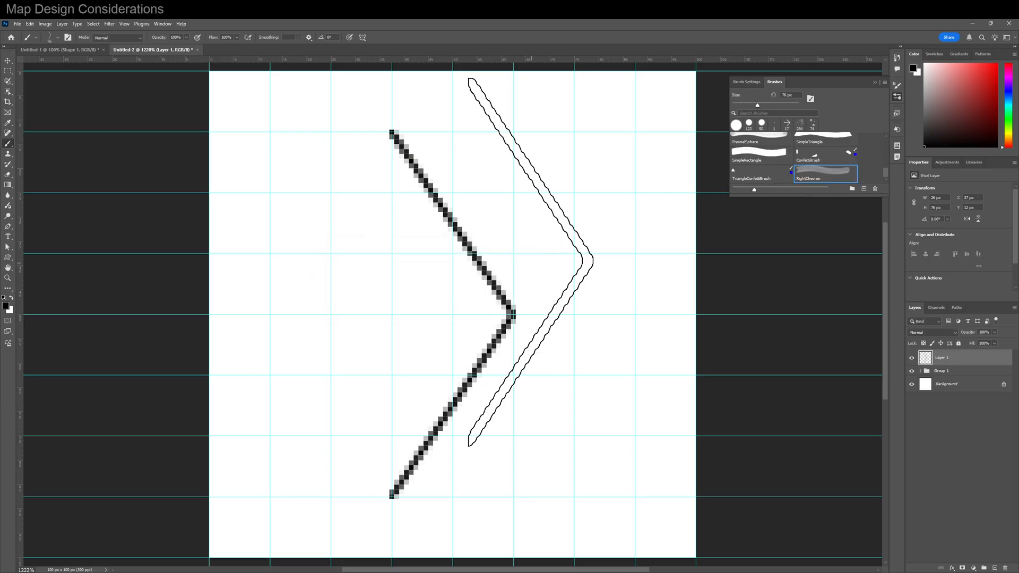
{"action": "left_click_drag", "start_coordinate": [305, 316], "coordinate": [552, 304]}
{"action": "key", "text": "ctrl+z"}
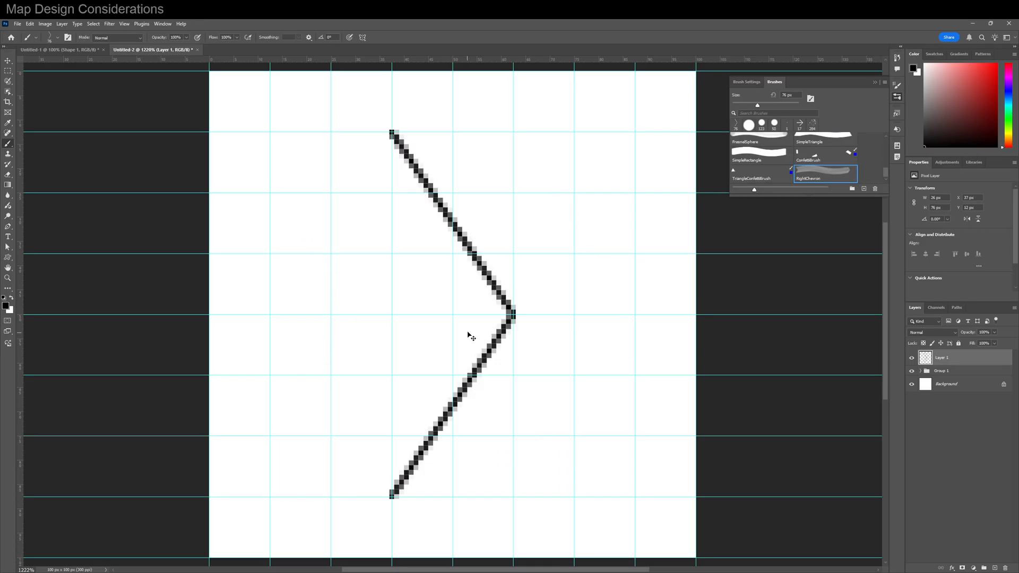
Switch to the map document, add a new layer above Shape 1, and undo a test stroke of the chevron brush
{"action": "left_click", "coordinate": [62, 50]}
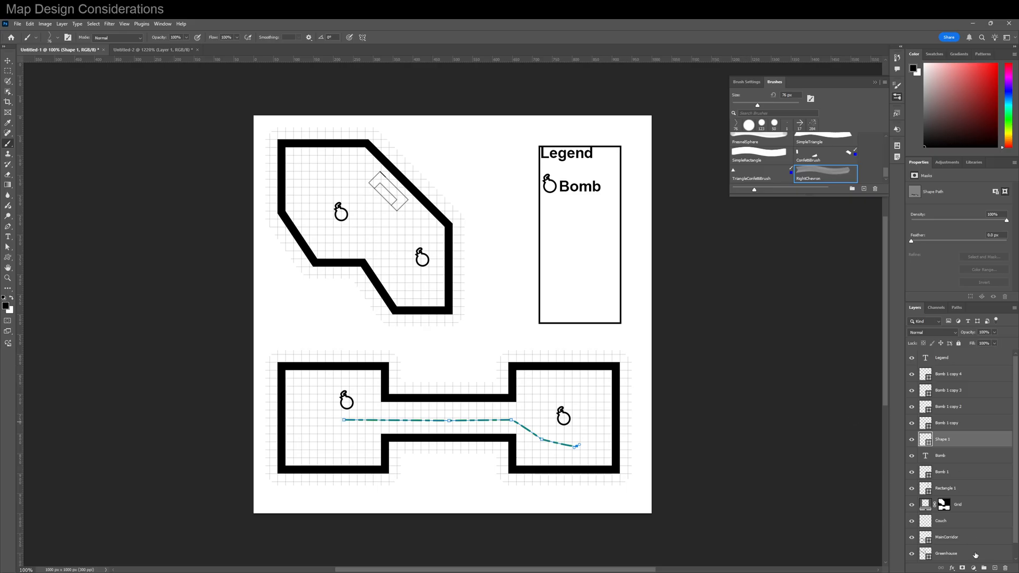
{"action": "left_click", "coordinate": [995, 567]}
{"action": "left_click_drag", "start_coordinate": [342, 330], "coordinate": [509, 331]}
{"action": "key", "text": "ctrl+z"}
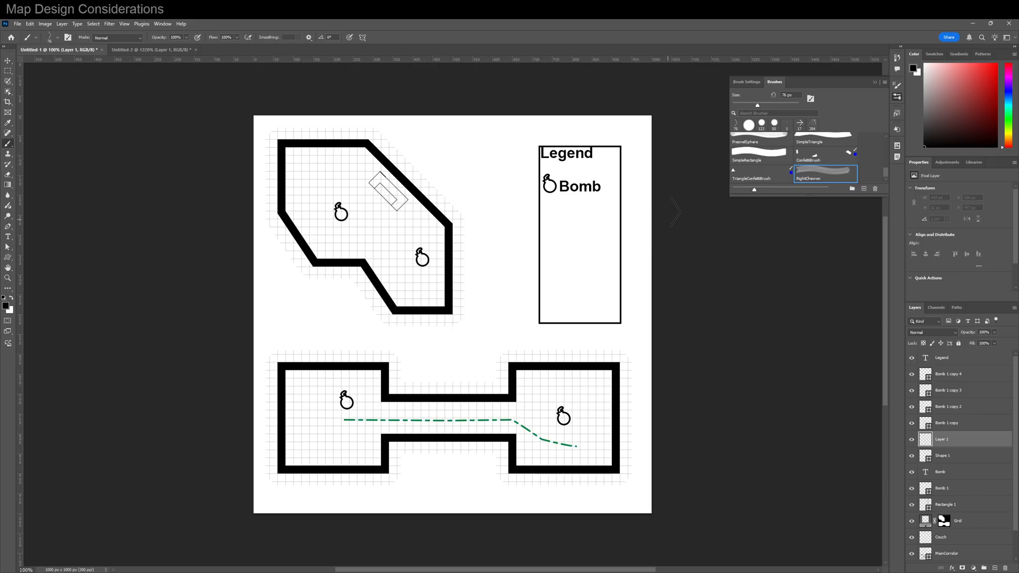
Reduce the chevron brush tip to about 9 px, set its spacing to 494%, and undo the test strokes
{"action": "left_click", "coordinate": [749, 83]}
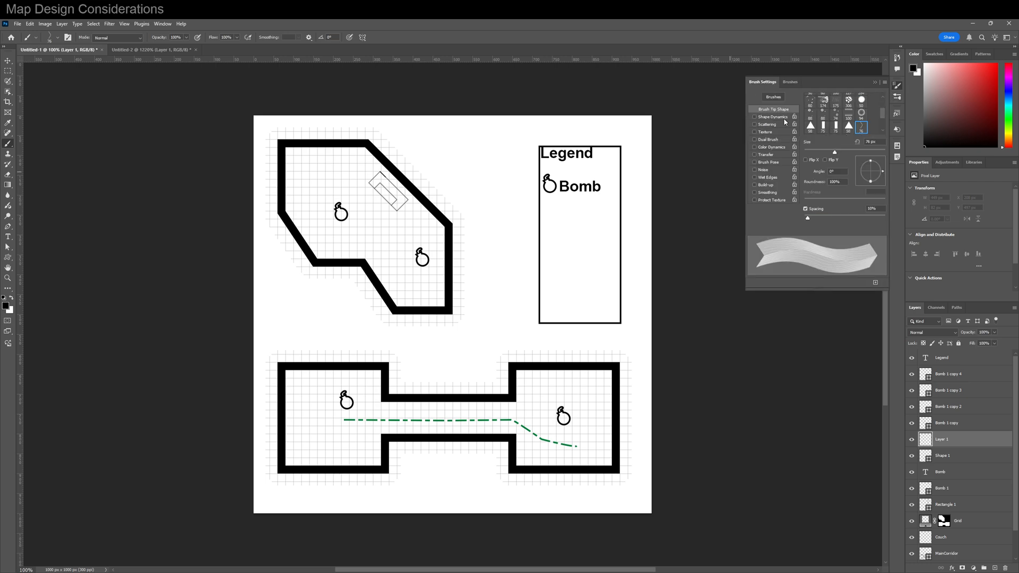
{"action": "left_click_drag", "start_coordinate": [836, 154], "coordinate": [807, 154]}
{"action": "left_click_drag", "start_coordinate": [368, 338], "coordinate": [467, 339]}
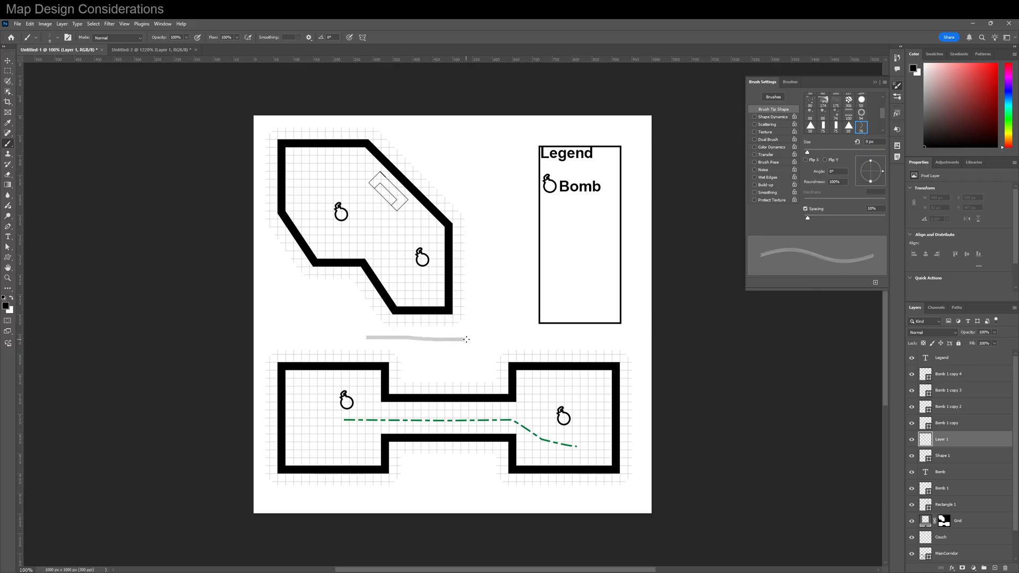
{"action": "key", "text": "ctrl+z"}
{"action": "left_click_drag", "start_coordinate": [808, 218], "coordinate": [876, 224]}
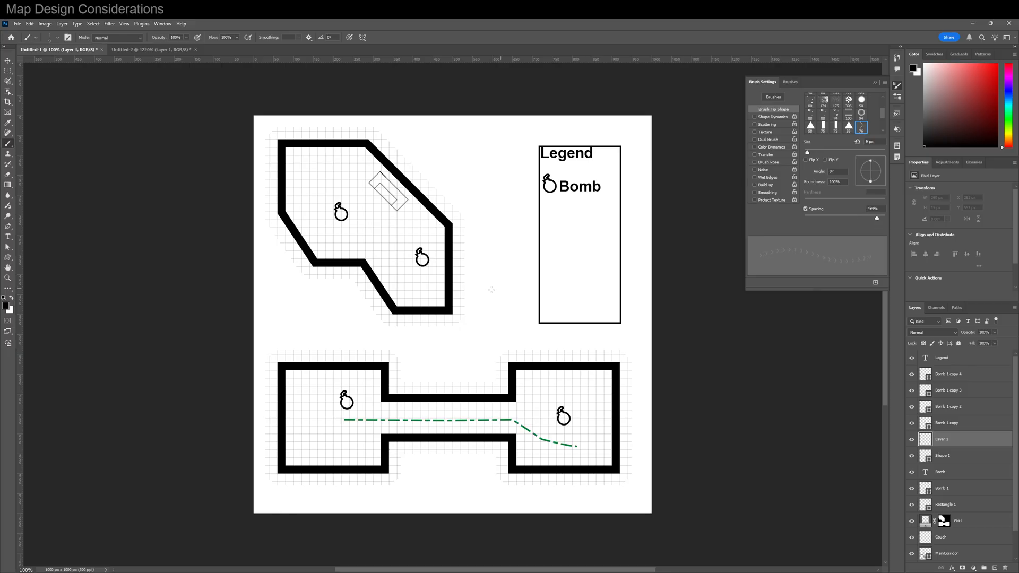
{"action": "left_click_drag", "start_coordinate": [504, 339], "coordinate": [505, 340]}
{"action": "key", "text": "ctrl+z"}
Enable Shape Dynamics with the angle jitter control set to Direction, and undo a curved test stroke
{"action": "left_click", "coordinate": [767, 116]}
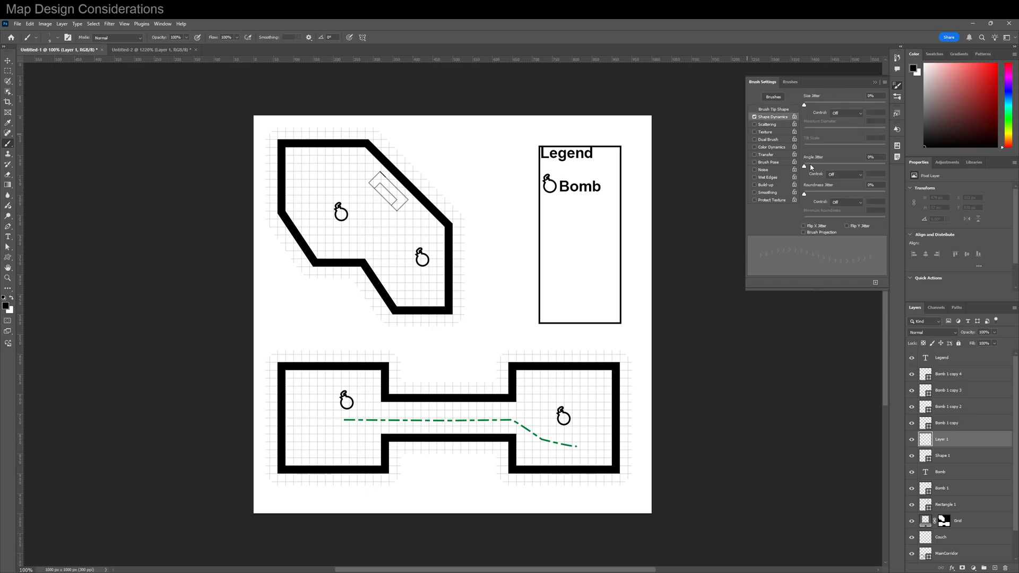
{"action": "left_click", "coordinate": [831, 175]}
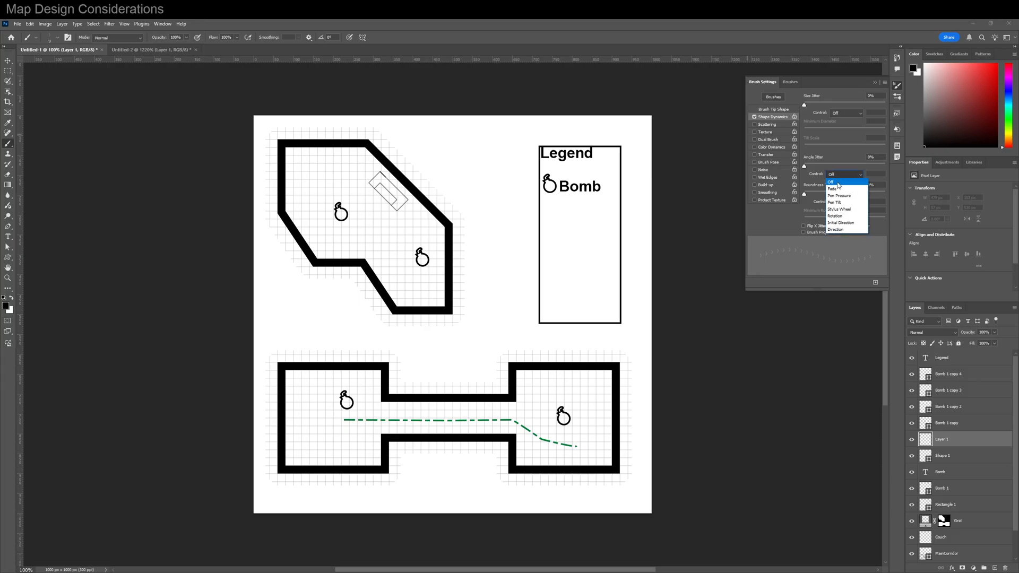
{"action": "left_click", "coordinate": [849, 229]}
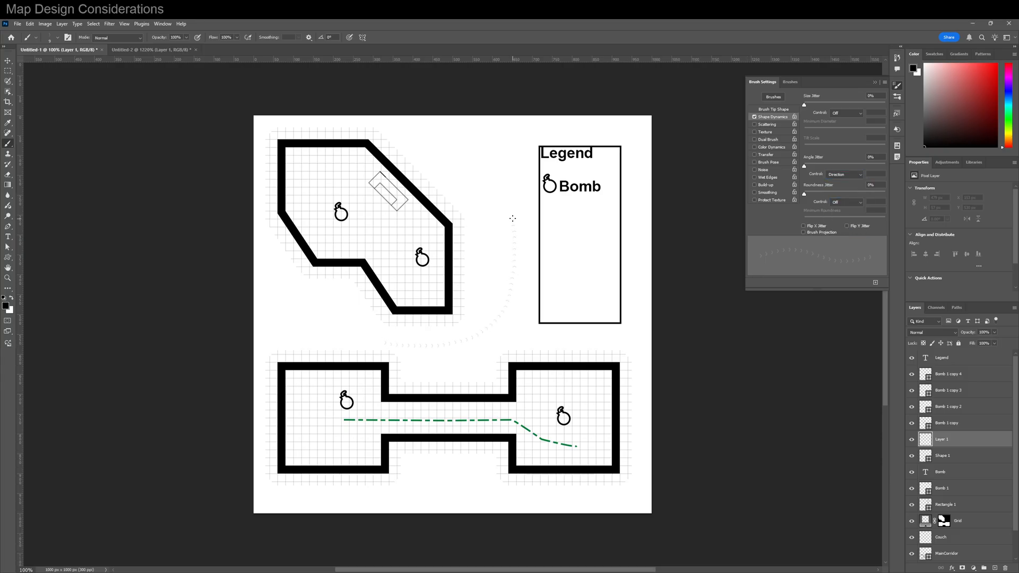
{"action": "key", "text": "ctrl+z"}
Check whether the dashed route's Shape 1 path offers a Stroke Path command with the Pen and Path Selection tools
{"action": "left_click", "coordinate": [928, 460]}
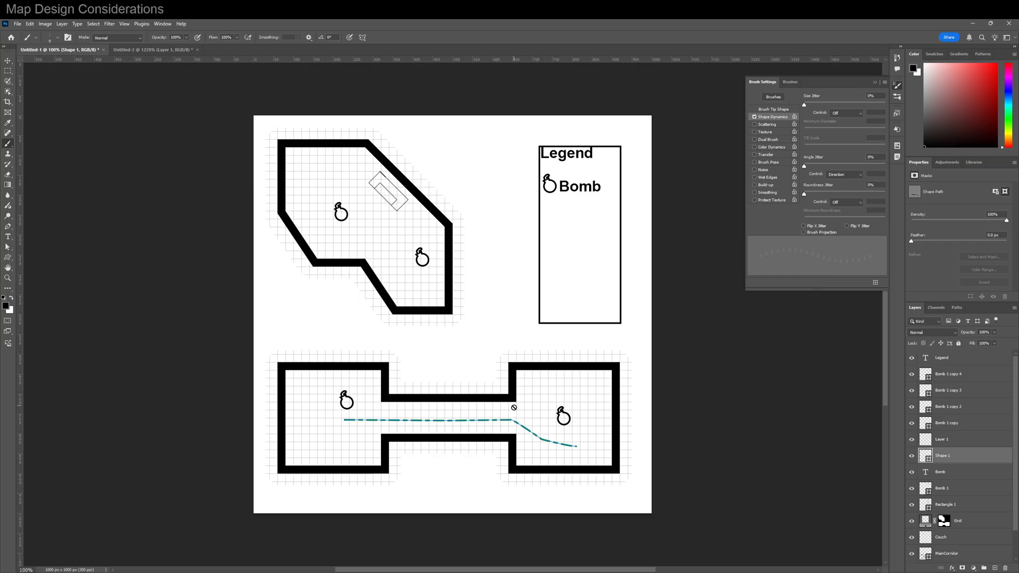
{"action": "left_click", "coordinate": [957, 309]}
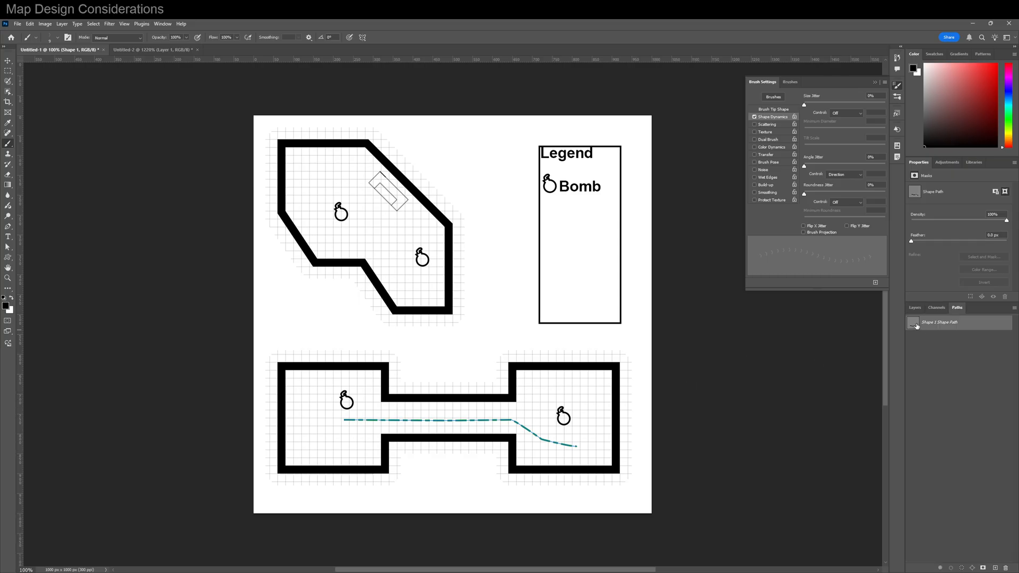
{"action": "key", "text": "p"}
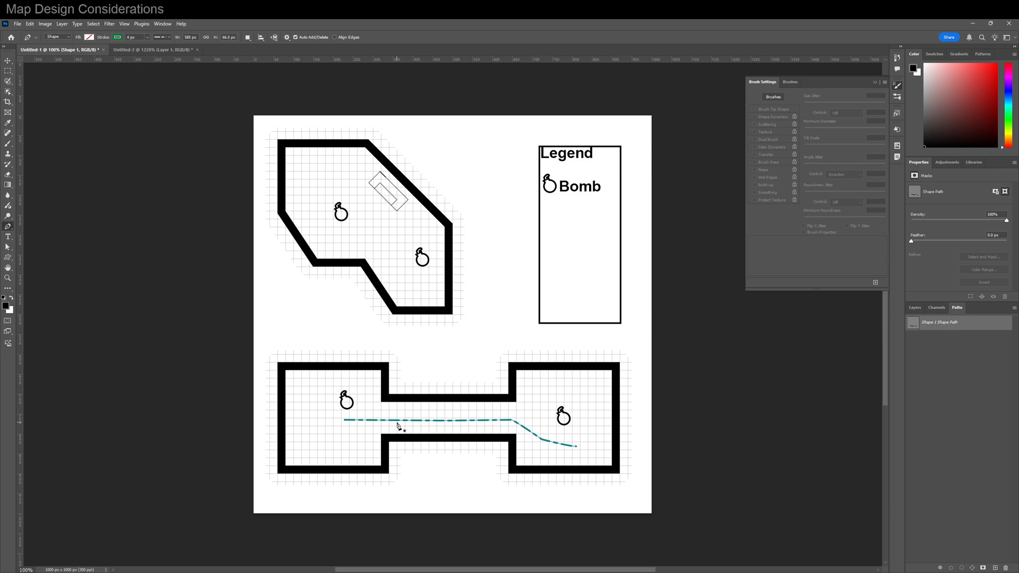
{"action": "right_click", "coordinate": [397, 423]}
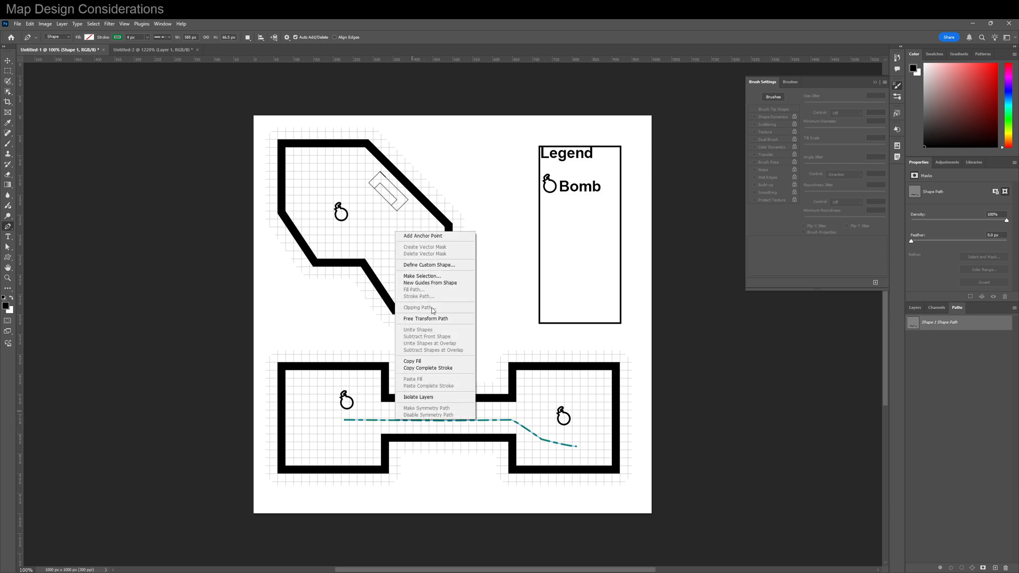
{"action": "left_click", "coordinate": [344, 422]}
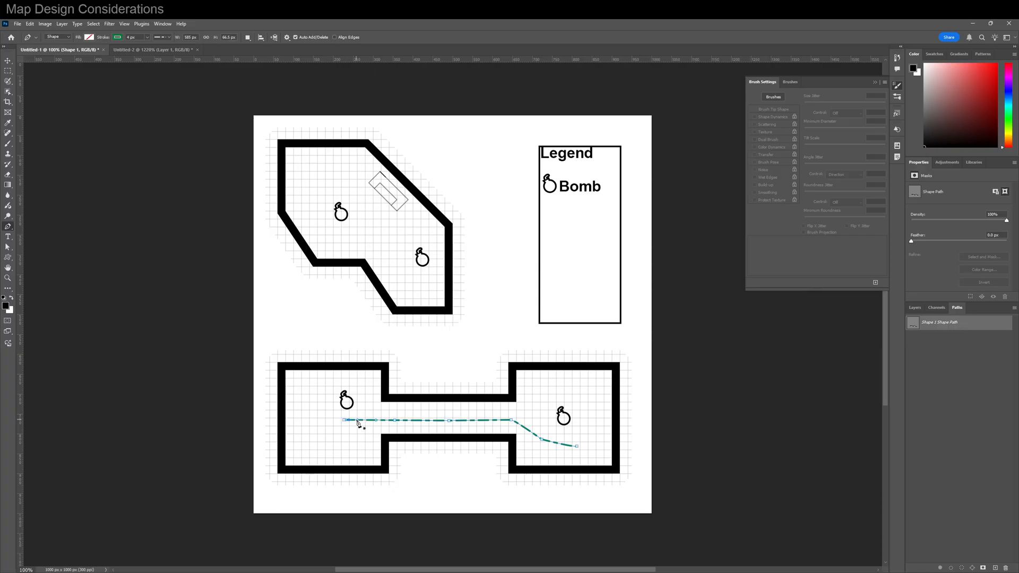
{"action": "key", "text": "a"}
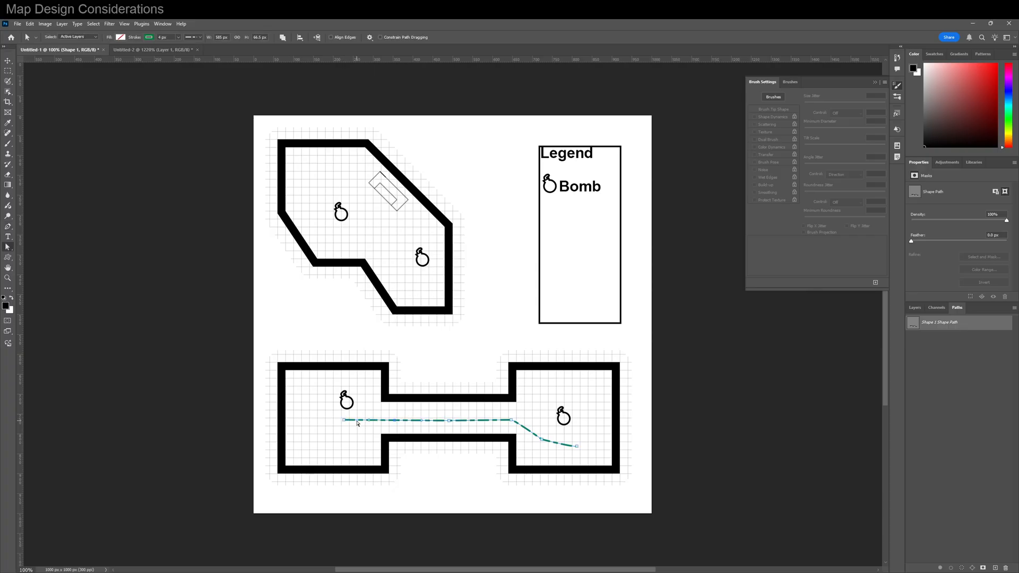
{"action": "right_click", "coordinate": [357, 422]}
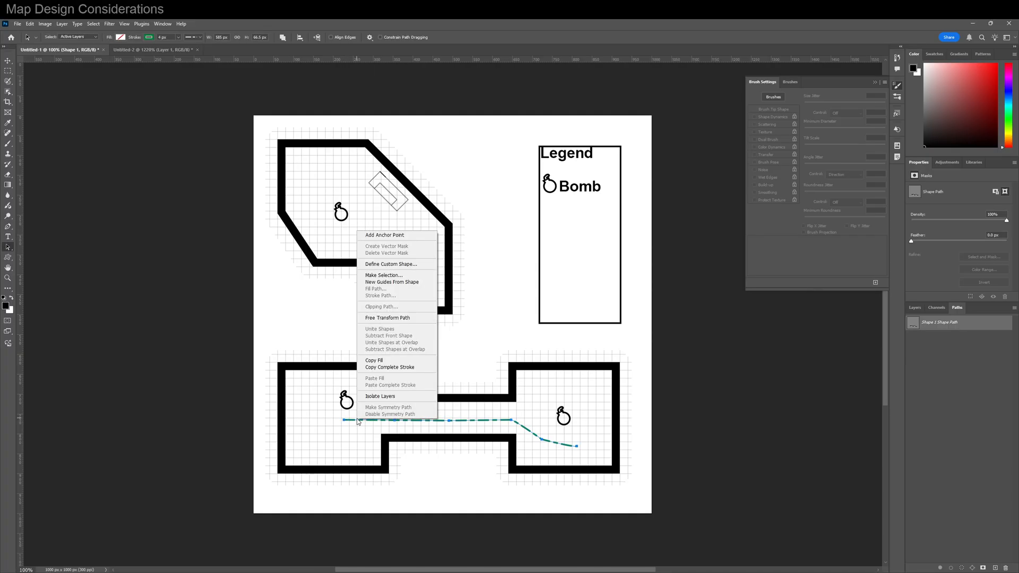
{"action": "left_click", "coordinate": [359, 426]}
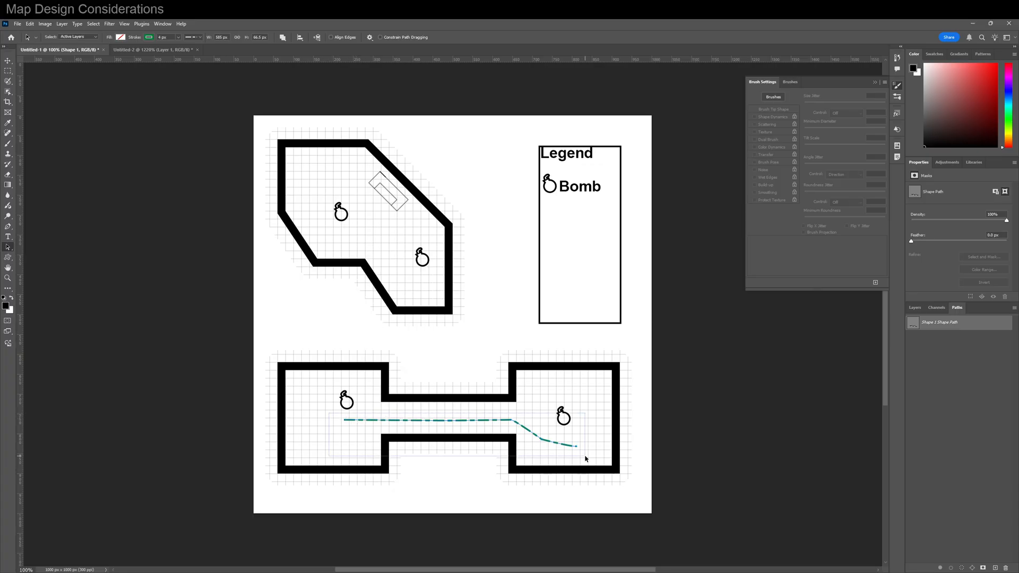
Check which paths are listed for Layer 1, and reselect the Shape 1 layer
{"action": "left_click", "coordinate": [915, 308]}
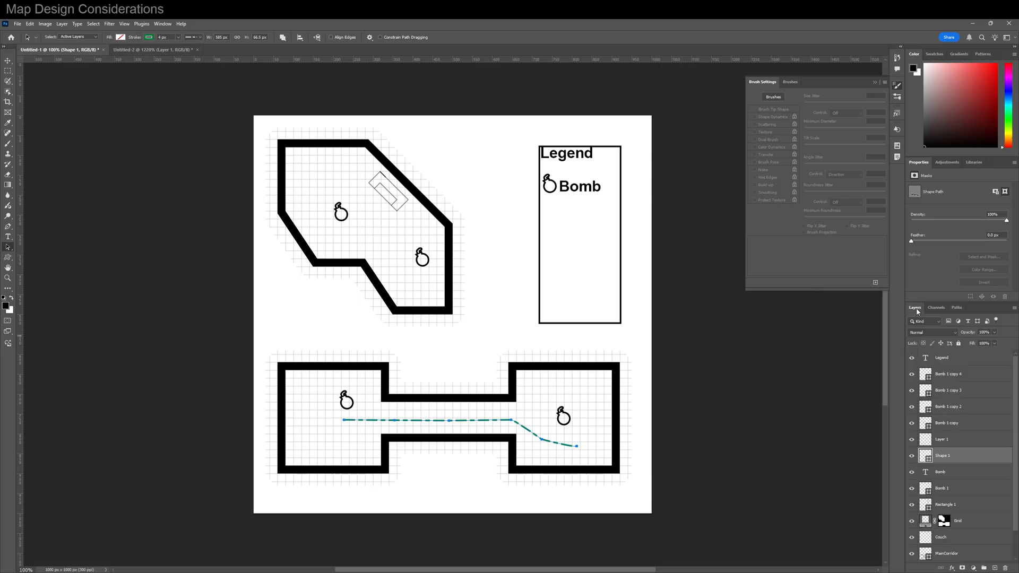
{"action": "left_click", "coordinate": [942, 442]}
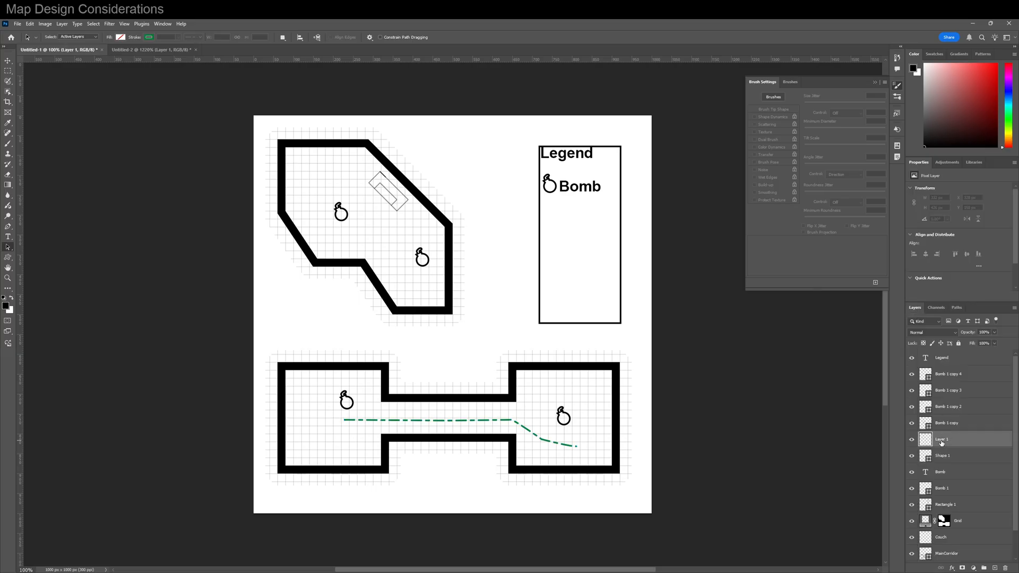
{"action": "left_click", "coordinate": [957, 307]}
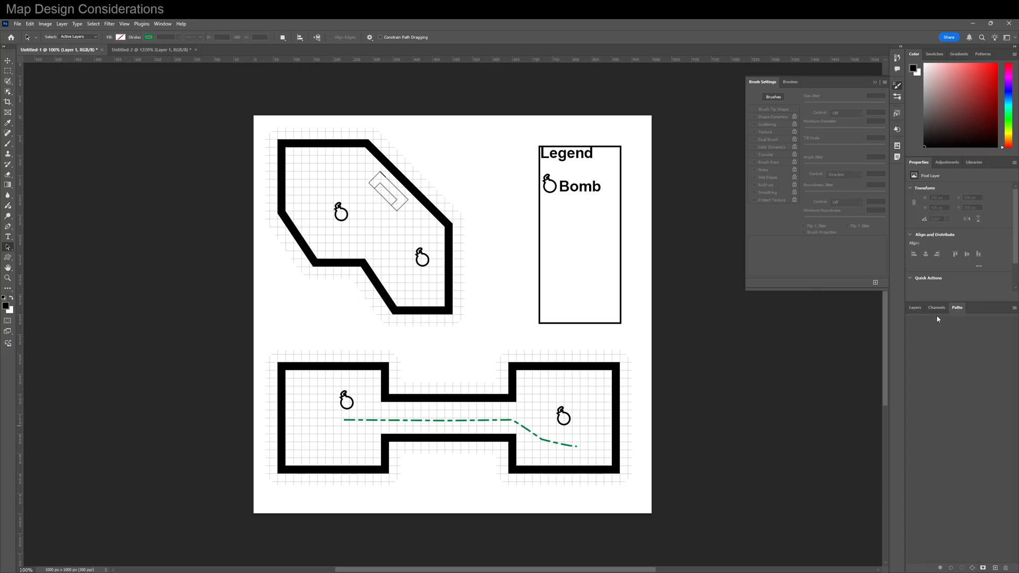
{"action": "left_click", "coordinate": [915, 308]}
{"action": "left_click", "coordinate": [944, 456]}
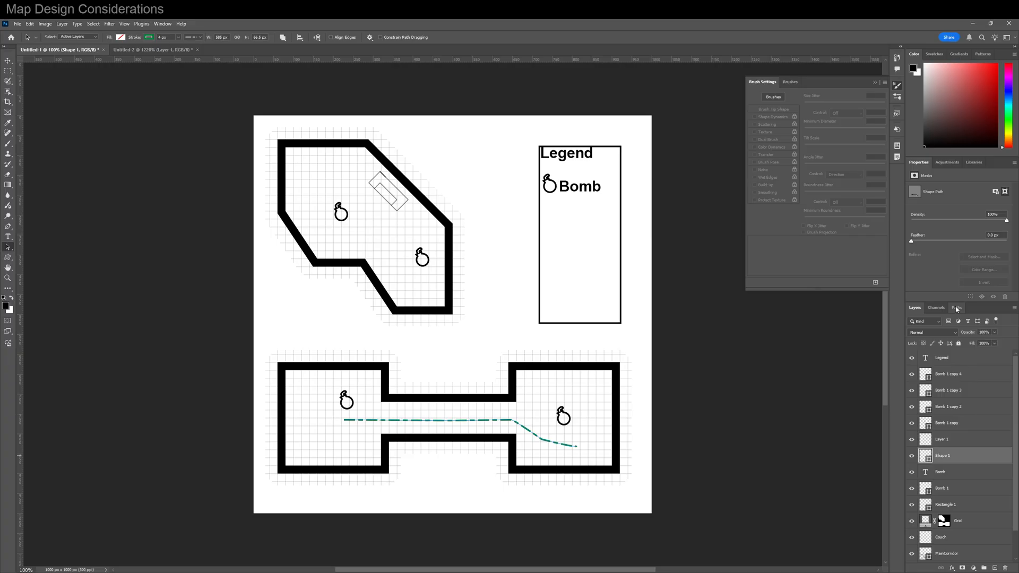
Draw a three-point dashed Pen shape about 467 px wide just below the existing route, and check whether Stroke Path is offered
{"action": "key", "text": "p"}
{"action": "left_click", "coordinate": [341, 428]}
{"action": "left_click", "coordinate": [482, 430]}
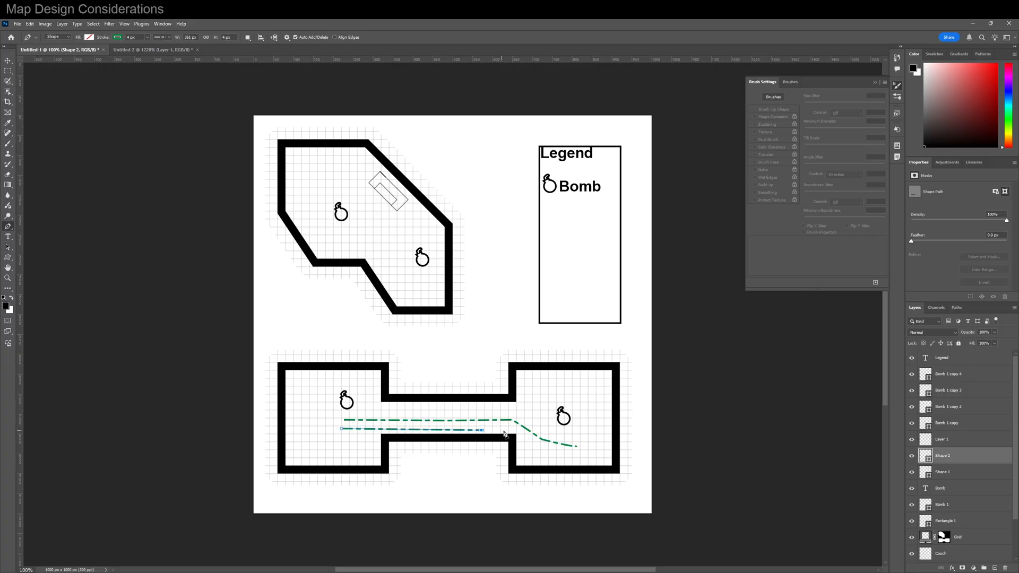
{"action": "left_click", "coordinate": [529, 442]}
{"action": "right_click", "coordinate": [514, 442]}
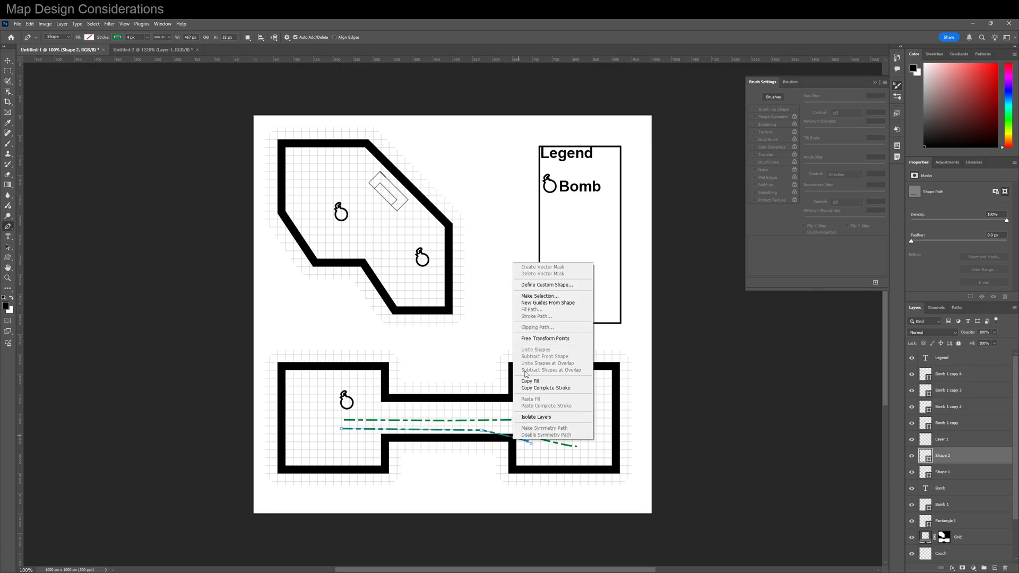
Switch the Pen tool to Path mode and draw a bent path from the lower-left room through the corridor into the right room
{"action": "left_click", "coordinate": [67, 40]}
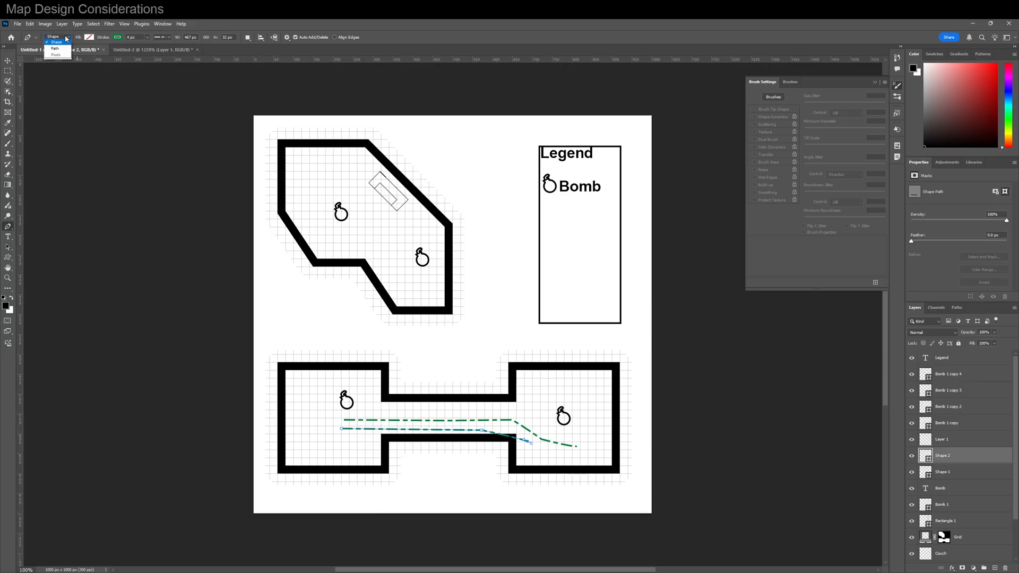
{"action": "left_click", "coordinate": [62, 51]}
{"action": "left_click", "coordinate": [309, 421]}
{"action": "left_click", "coordinate": [378, 422]}
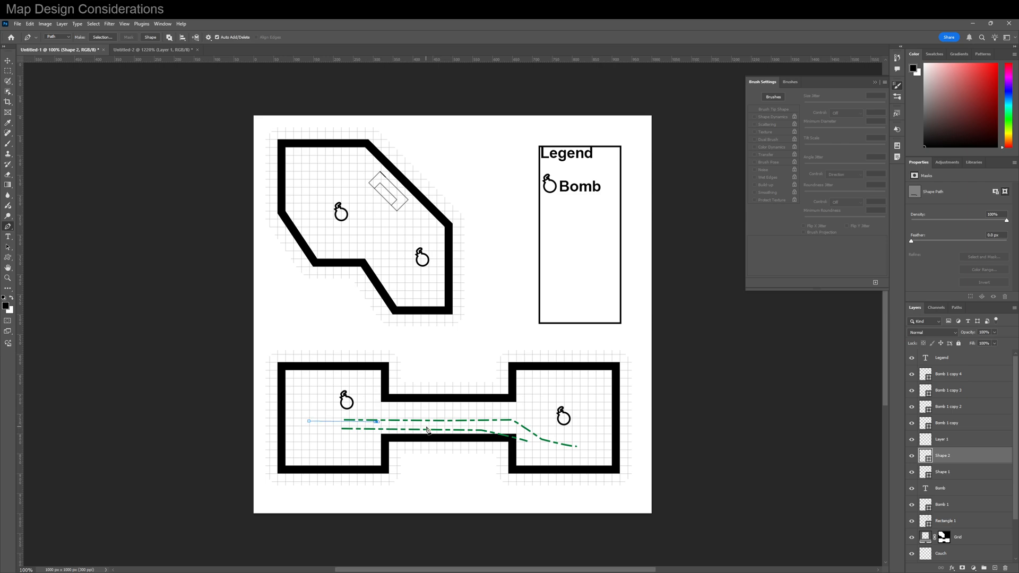
{"action": "left_click", "coordinate": [519, 418]}
{"action": "right_click", "coordinate": [520, 420]}
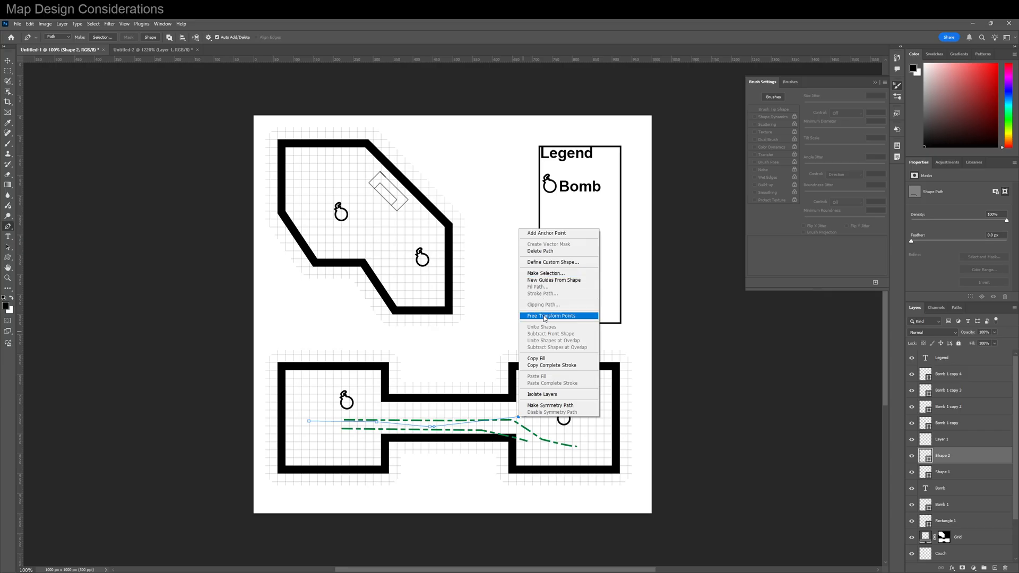
Stroke the corridor path onto Layer 1 with the Brush tool, leaving Simulate Pressure off
{"action": "left_click", "coordinate": [939, 446]}
{"action": "left_click", "coordinate": [940, 444]}
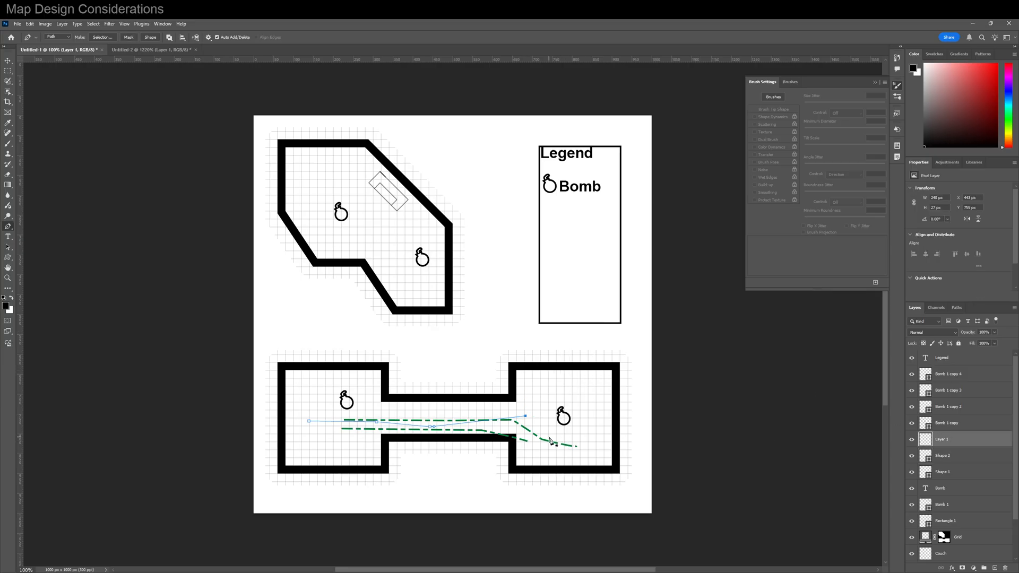
{"action": "right_click", "coordinate": [451, 425]}
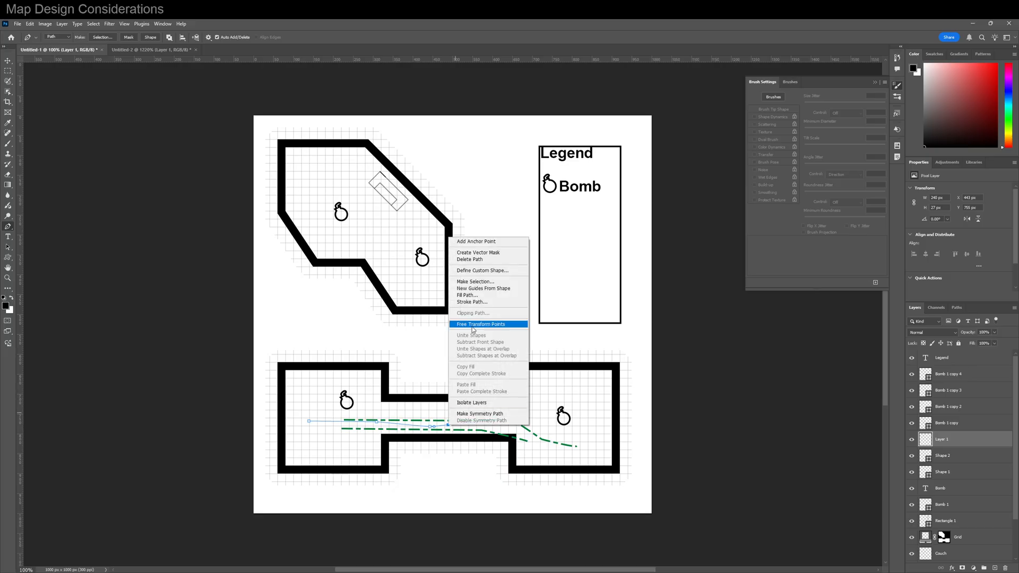
{"action": "left_click", "coordinate": [473, 301]}
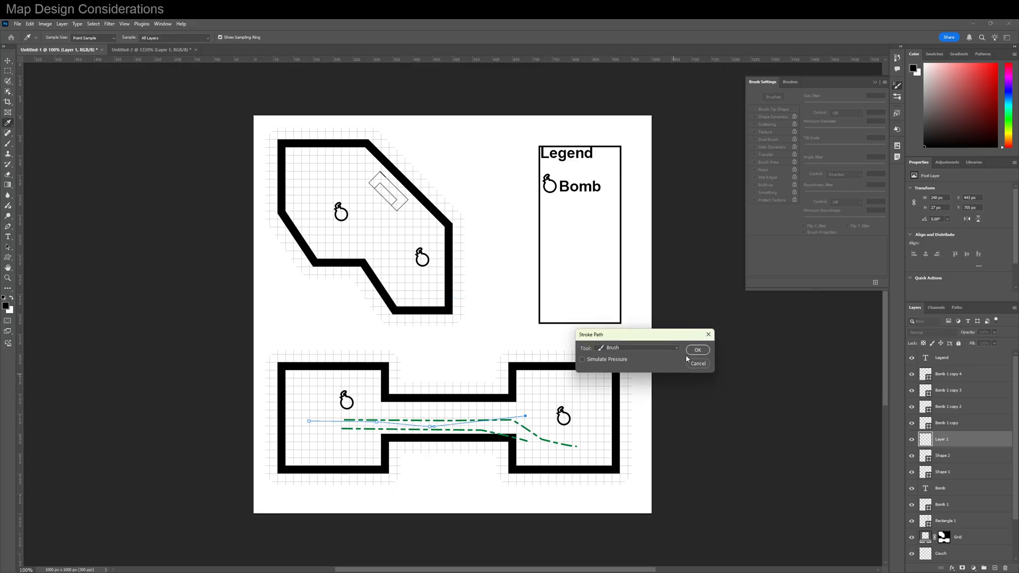
{"action": "left_click", "coordinate": [697, 349]}
Draw a curved, hook-shaped Pen subpath below the Bomb marker in the lower-left room, undoing the stray first attempt
{"action": "key", "text": "z"}
{"action": "mouse_move", "coordinate": [330, 425]}
{"action": "left_mouse_down"}
{"action": "mouse_move", "coordinate": [371, 423]}
{"action": "mouse_move", "coordinate": [335, 420]}
{"action": "left_mouse_up"}
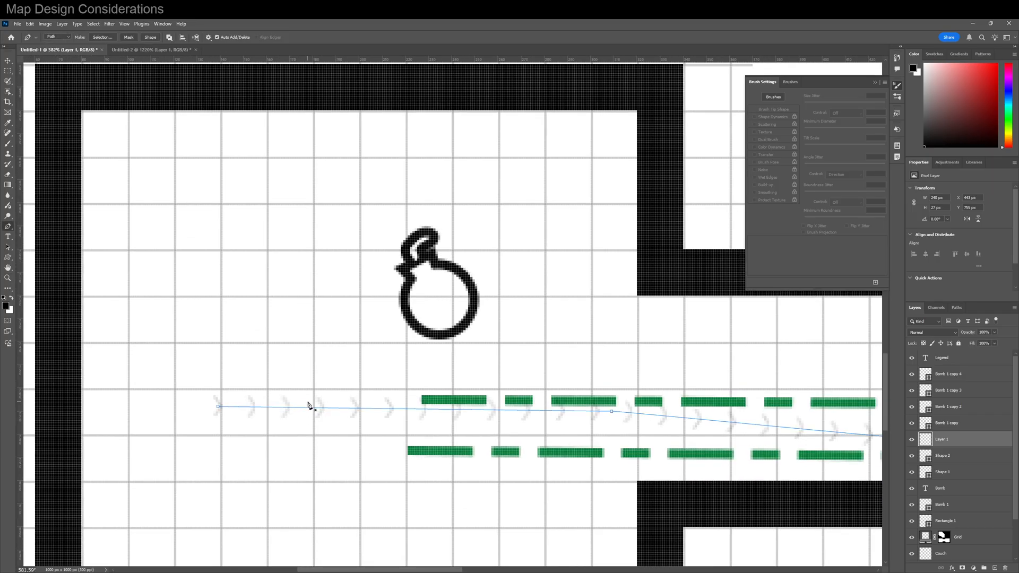
{"action": "left_click_drag", "start_coordinate": [528, 425], "coordinate": [415, 464]}
{"action": "key", "text": "ctrl+z"}
{"action": "scroll", "coordinate": [383, 467], "scroll_direction": "down", "scroll_amount": 2}
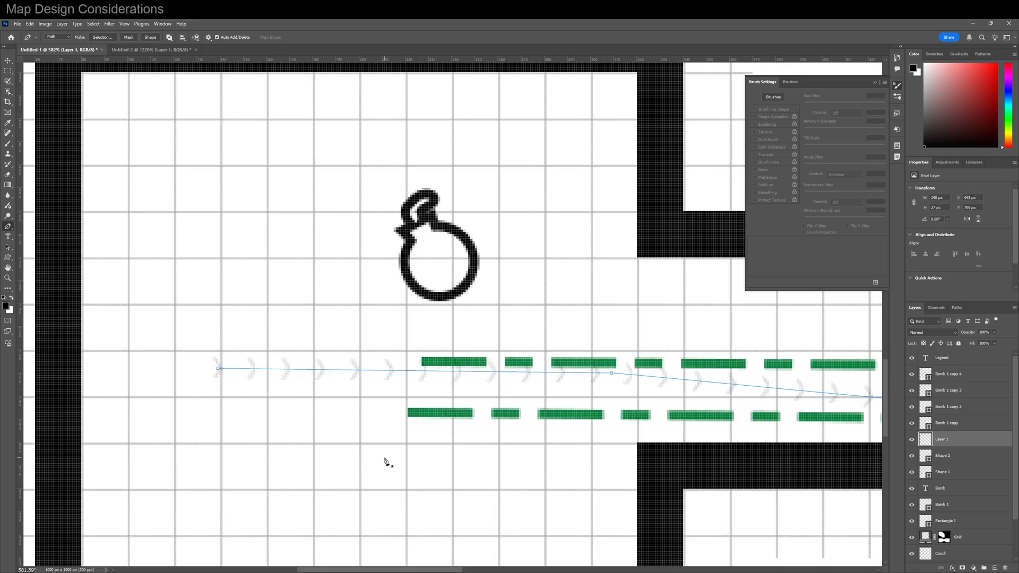
{"action": "left_click", "coordinate": [331, 407]}
{"action": "left_click_drag", "start_coordinate": [333, 461], "coordinate": [346, 470]}
{"action": "left_click_drag", "start_coordinate": [408, 489], "coordinate": [454, 494]}
{"action": "left_click_drag", "start_coordinate": [521, 477], "coordinate": [540, 460]}
{"action": "left_click", "coordinate": [496, 420]}
Stroke the curved subpath on Layer 1 with the Brush tool and fit the whole map in view
{"action": "right_click", "coordinate": [525, 465]}
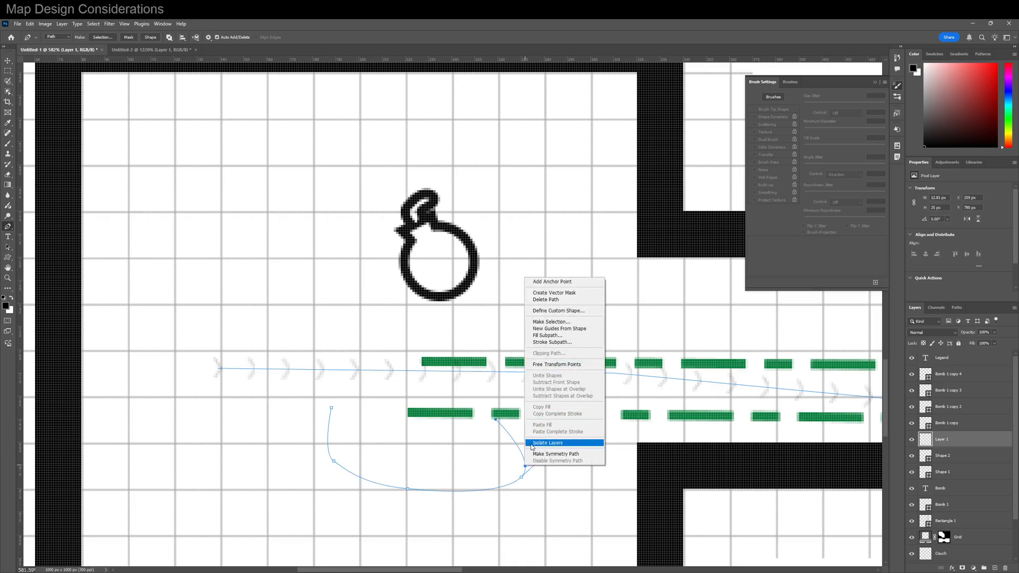
{"action": "left_click", "coordinate": [547, 342]}
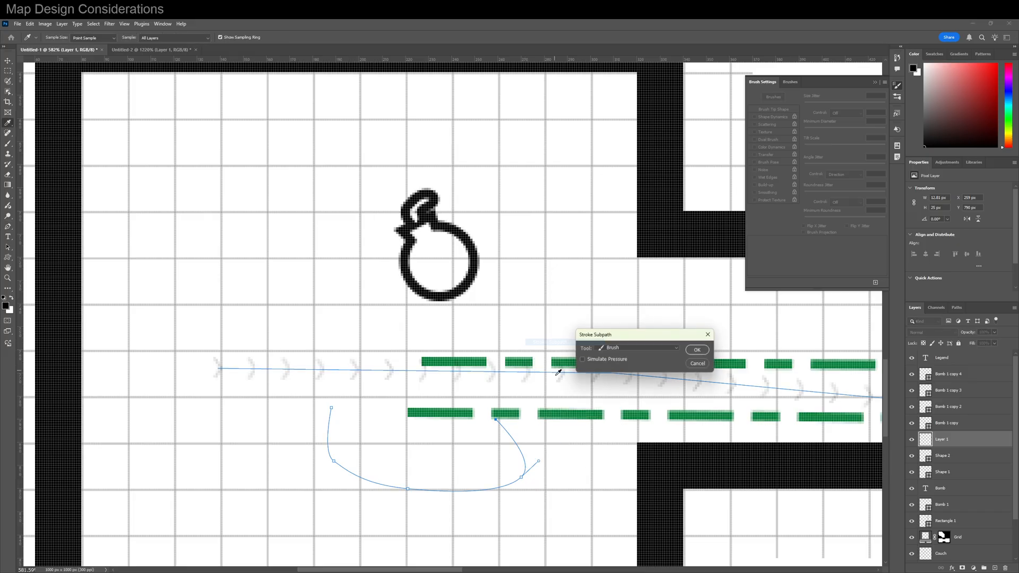
{"action": "left_click", "coordinate": [696, 351]}
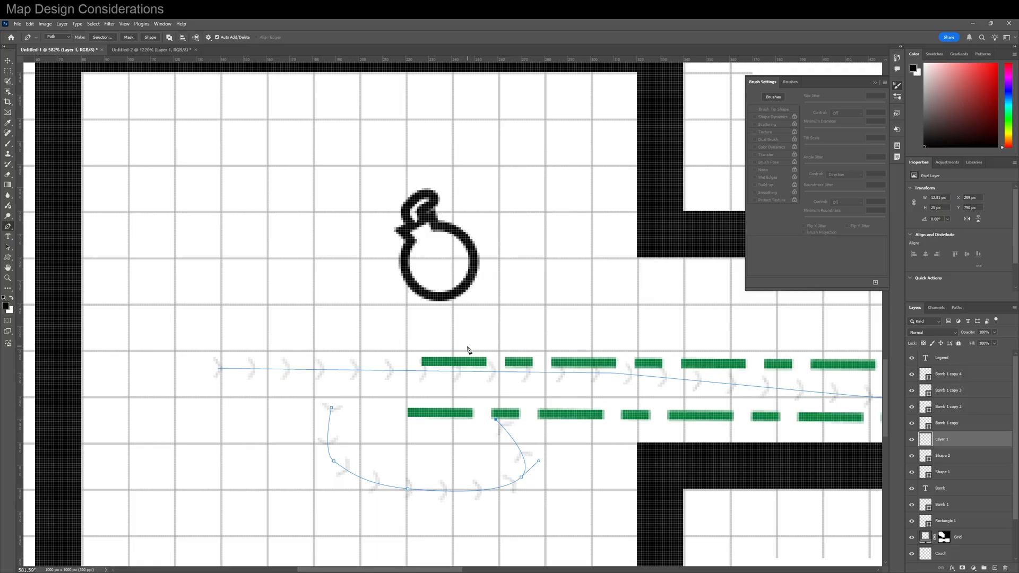
{"action": "key", "text": "ctrl+0"}
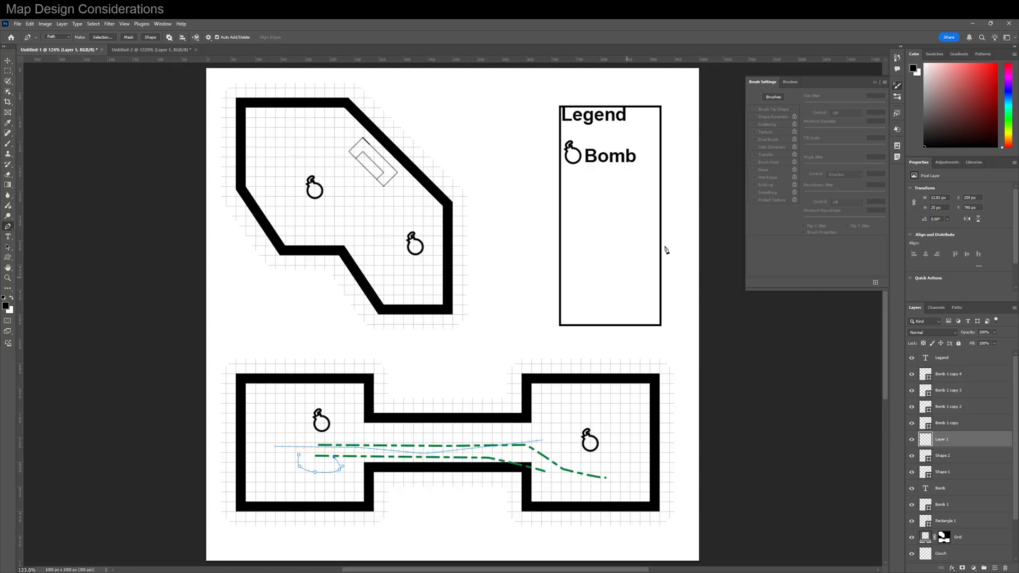